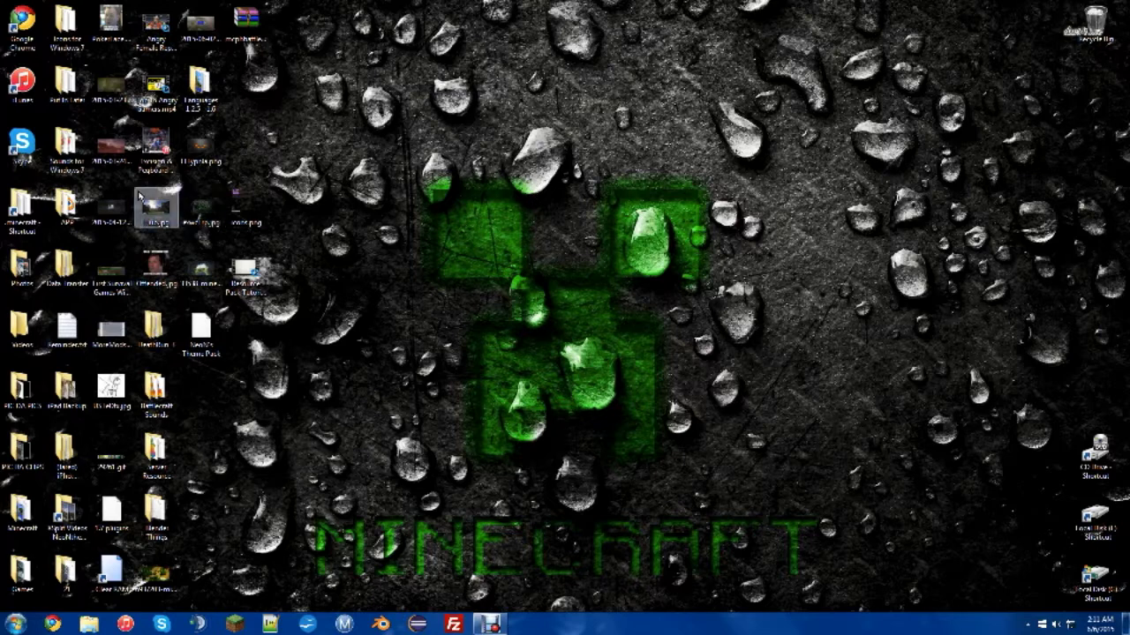
Browse .minecraft > resourcepacks > Nexhl's Resource Pack > assets > minecraft > textures > gui > title > background.
{"action": "double_click", "coordinate": [7, 212]}
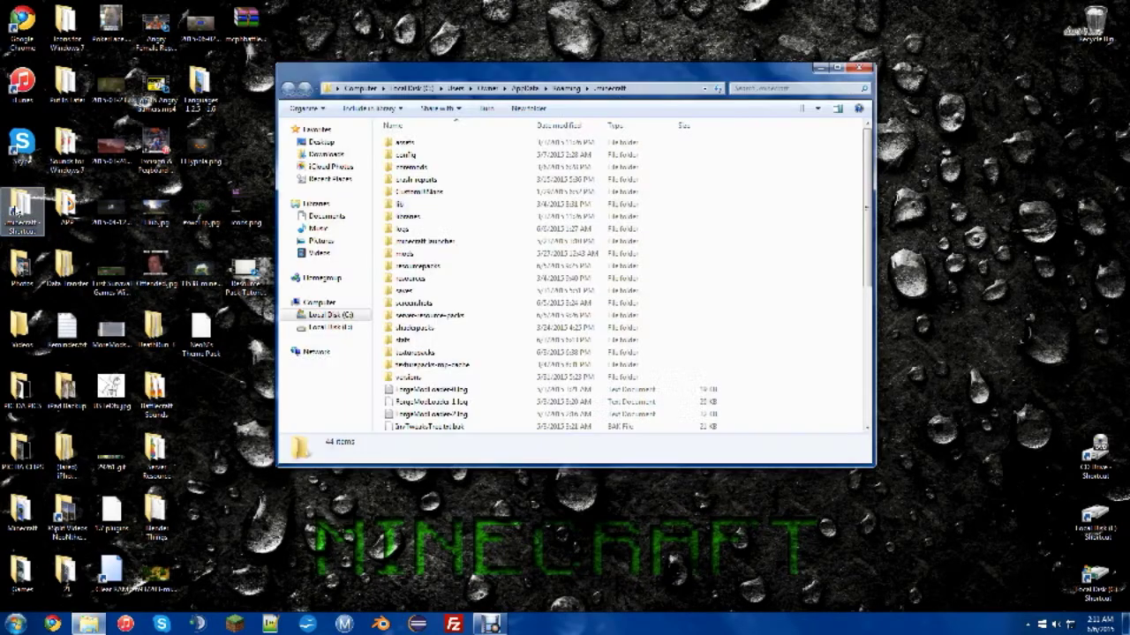
{"action": "double_click", "coordinate": [432, 265]}
{"action": "double_click", "coordinate": [458, 144]}
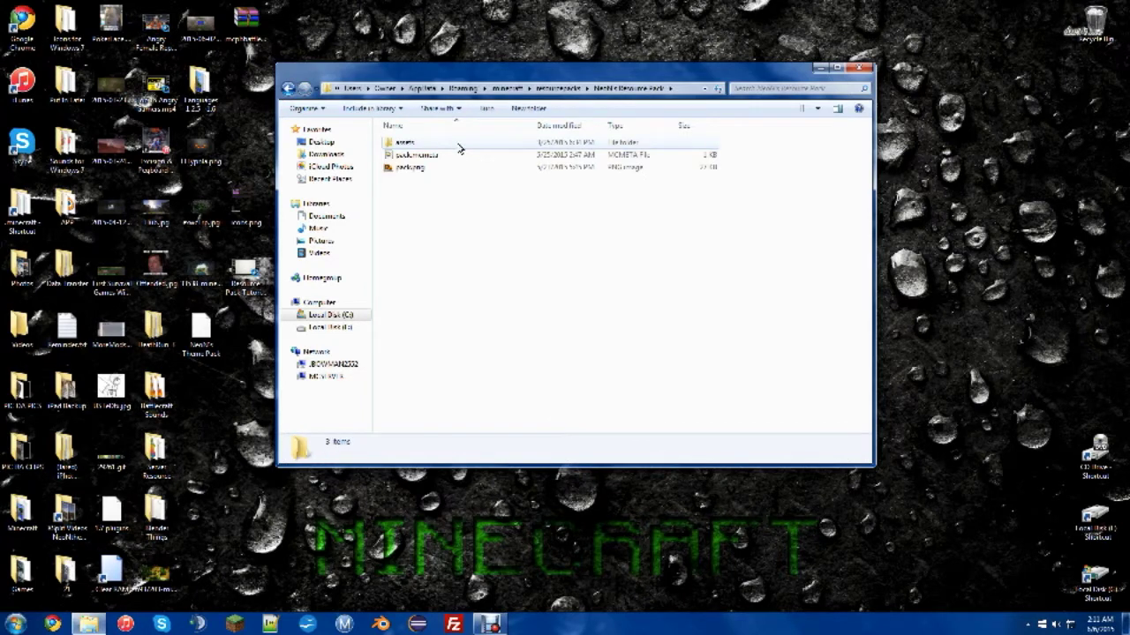
{"action": "double_click", "coordinate": [457, 144]}
{"action": "double_click", "coordinate": [457, 148]}
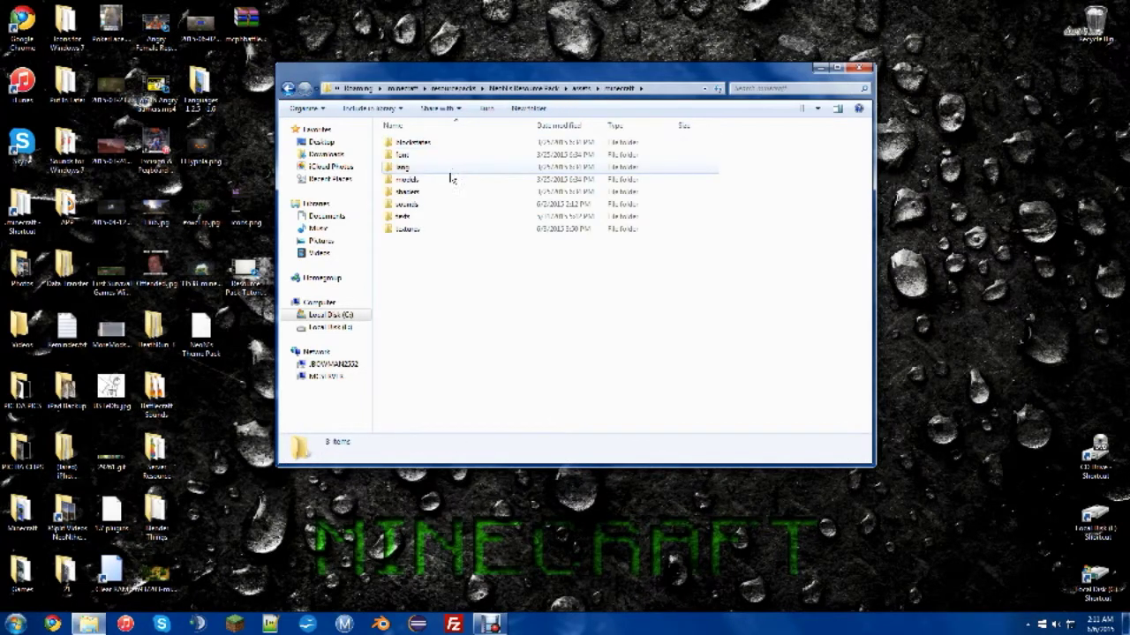
{"action": "double_click", "coordinate": [449, 227]}
{"action": "double_click", "coordinate": [446, 220]}
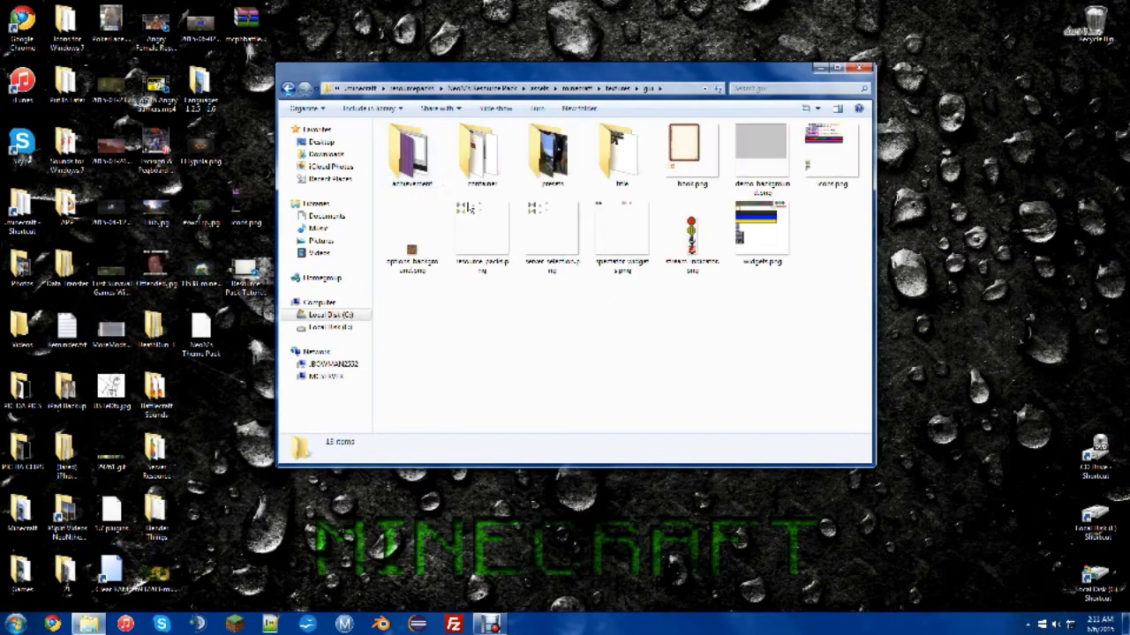
{"action": "double_click", "coordinate": [606, 157]}
{"action": "left_click", "coordinate": [406, 157]}
{"action": "double_click", "coordinate": [406, 157]}
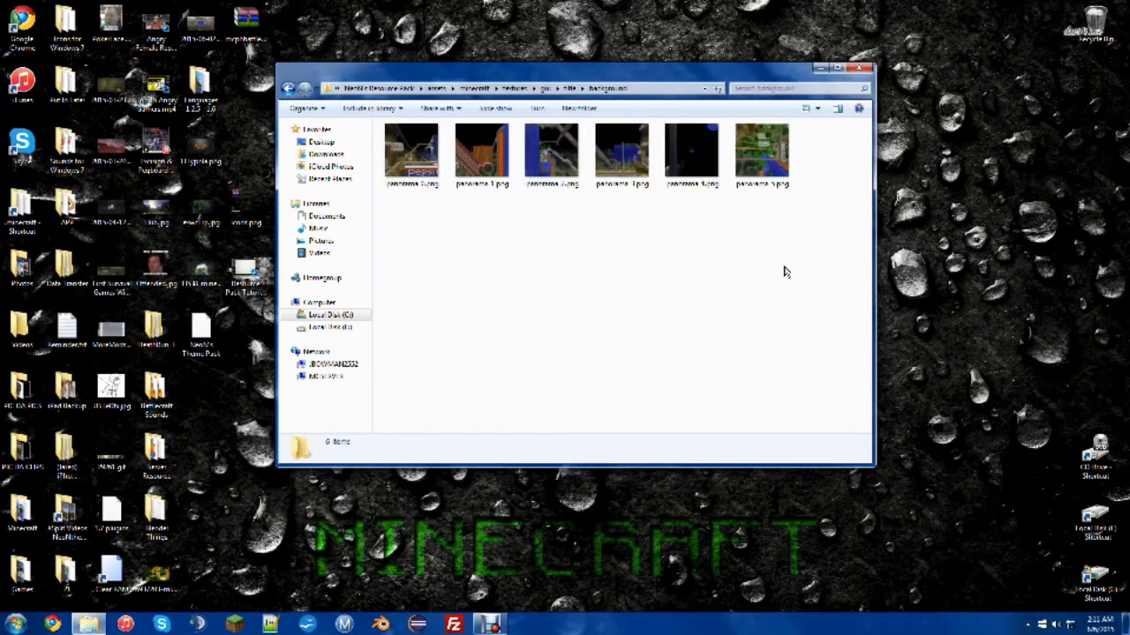
Select the six panorama images and open panorama_0 in Photo Viewer.
{"action": "mouse_move", "coordinate": [813, 227]}
{"action": "left_mouse_down"}
{"action": "mouse_move", "coordinate": [454, 124]}
{"action": "mouse_move", "coordinate": [437, 212]}
{"action": "mouse_move", "coordinate": [459, 239]}
{"action": "left_mouse_up"}
{"action": "key", "text": "Right"}
{"action": "key", "text": "Return"}
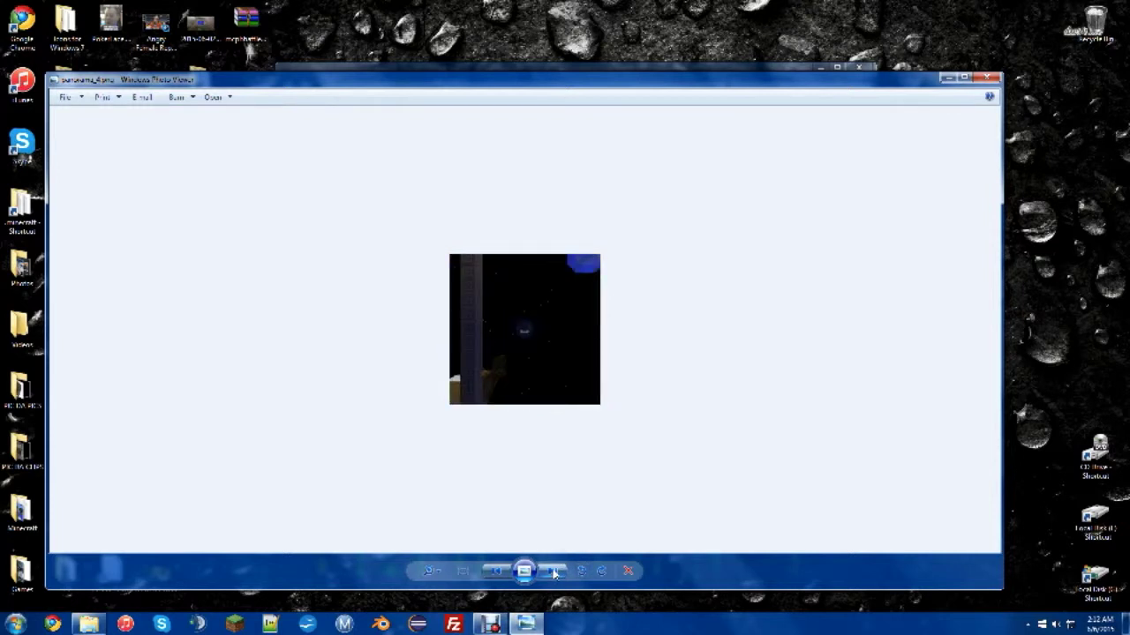
{"action": "left_click", "coordinate": [554, 572]}
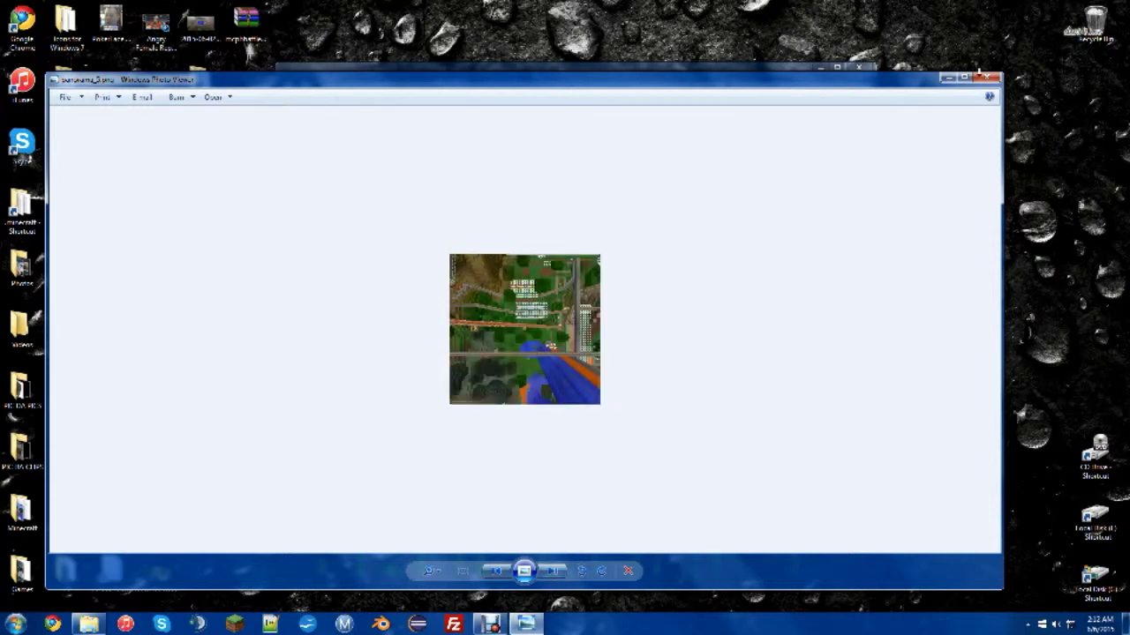
View the next panorama image, close Photo Viewer and clear the image selection.
{"action": "left_click", "coordinate": [985, 78]}
{"action": "mouse_move", "coordinate": [777, 225]}
{"action": "left_mouse_down"}
{"action": "mouse_move", "coordinate": [600, 119]}
{"action": "mouse_move", "coordinate": [466, 270]}
{"action": "left_mouse_up"}
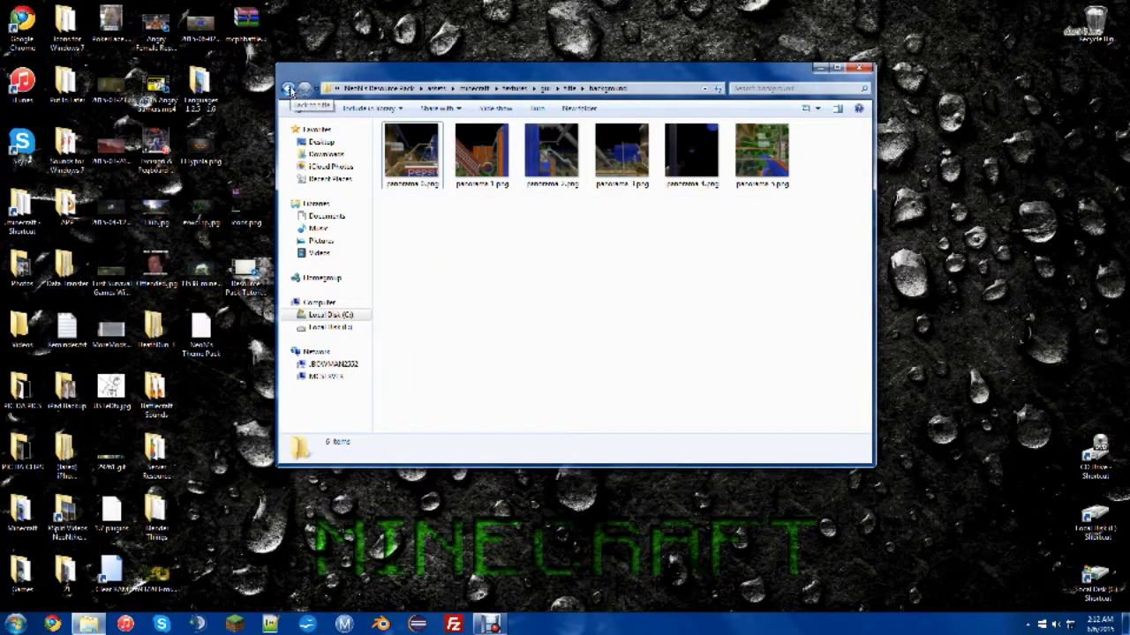
Go back three folders to textures in Explorer, then close the Explorer window.
{"action": "left_click", "coordinate": [290, 90]}
{"action": "left_click", "coordinate": [289, 90]}
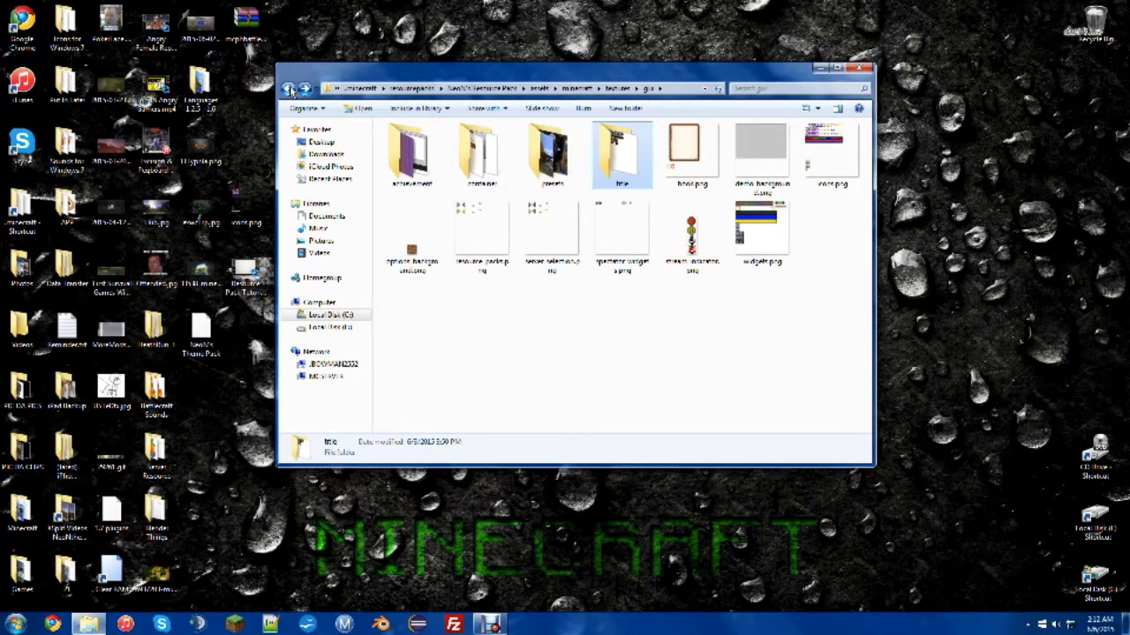
{"action": "left_click", "coordinate": [290, 90]}
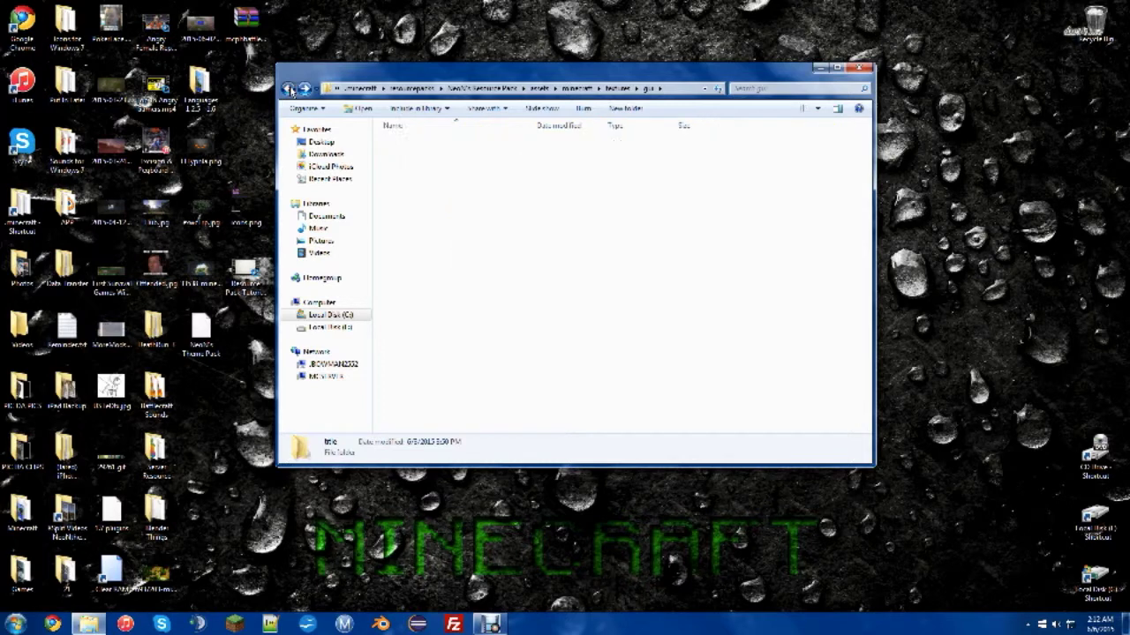
{"action": "left_click", "coordinate": [858, 69]}
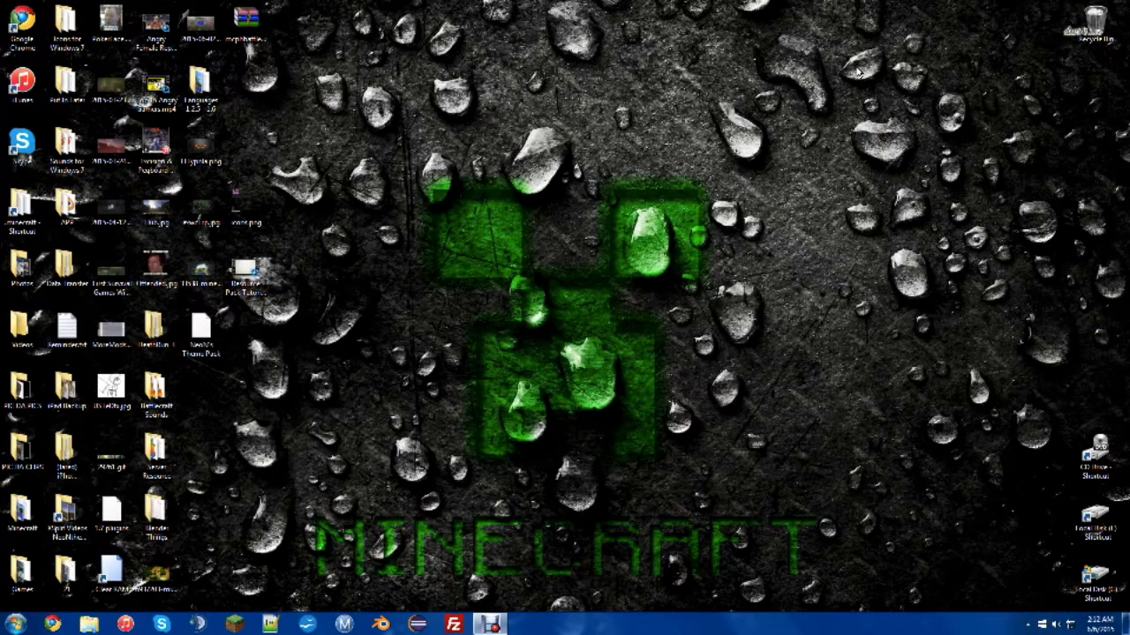
Start Minecraft Launcher, pick a different profile from the Profile list, and edit it.
{"action": "left_click", "coordinate": [234, 624]}
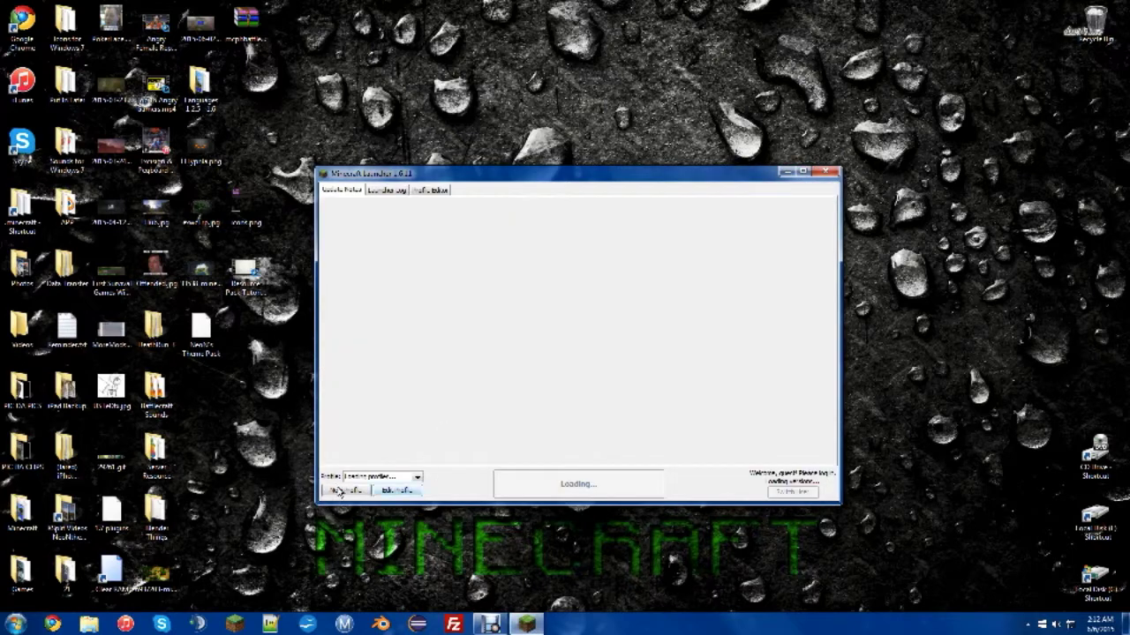
{"action": "left_click", "coordinate": [417, 481]}
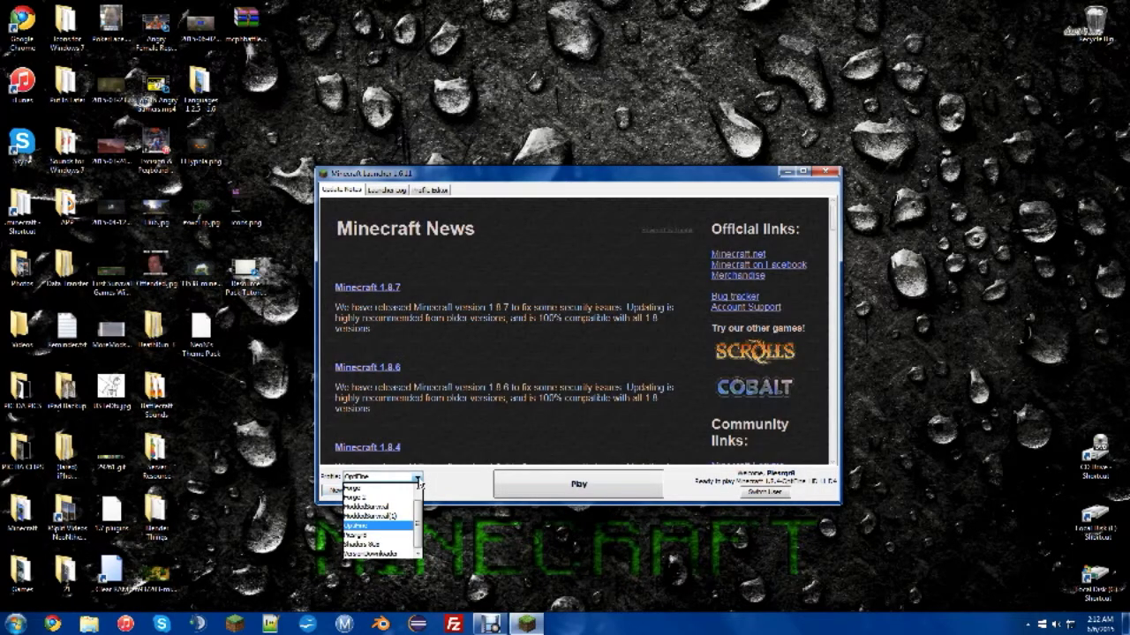
{"action": "left_click", "coordinate": [402, 492]}
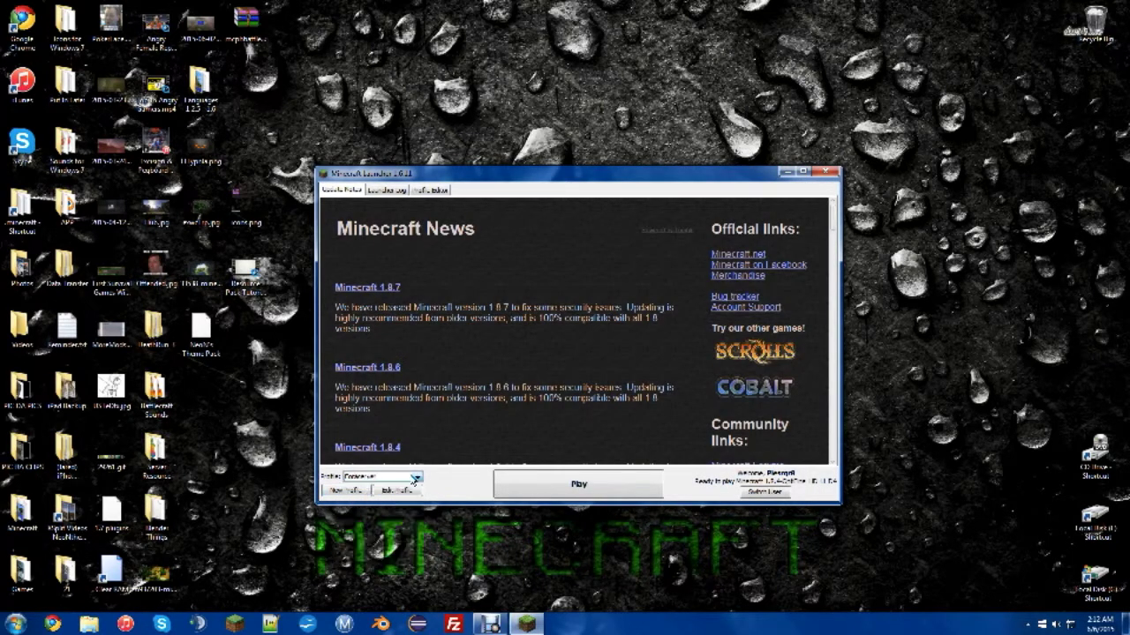
{"action": "left_click", "coordinate": [396, 491]}
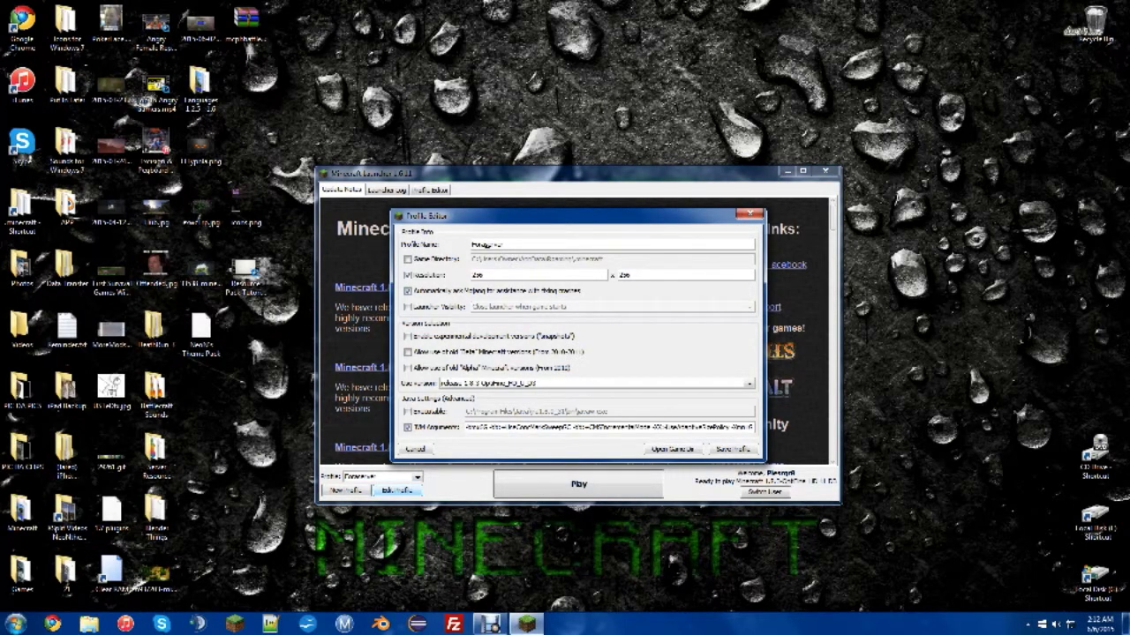
Set the profile's Use version to release 1.8.3-OptiFine, check its fields, and save it.
{"action": "double_click", "coordinate": [465, 244]}
{"action": "left_click", "coordinate": [541, 243]}
{"action": "left_click", "coordinate": [660, 275]}
{"action": "left_click", "coordinate": [491, 386]}
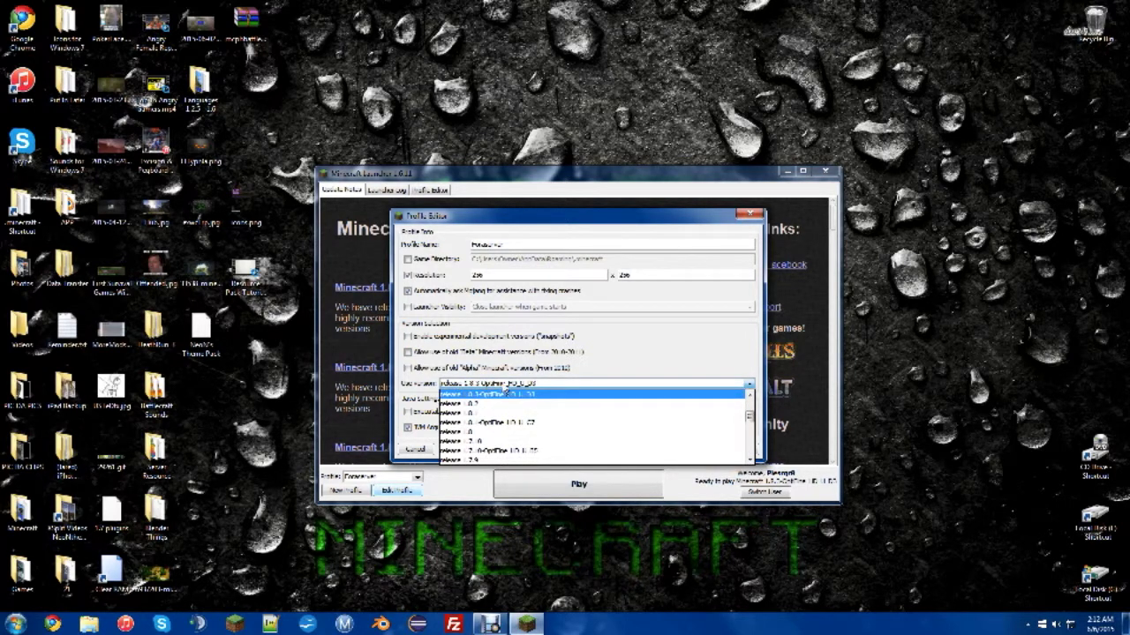
{"action": "left_click", "coordinate": [499, 395]}
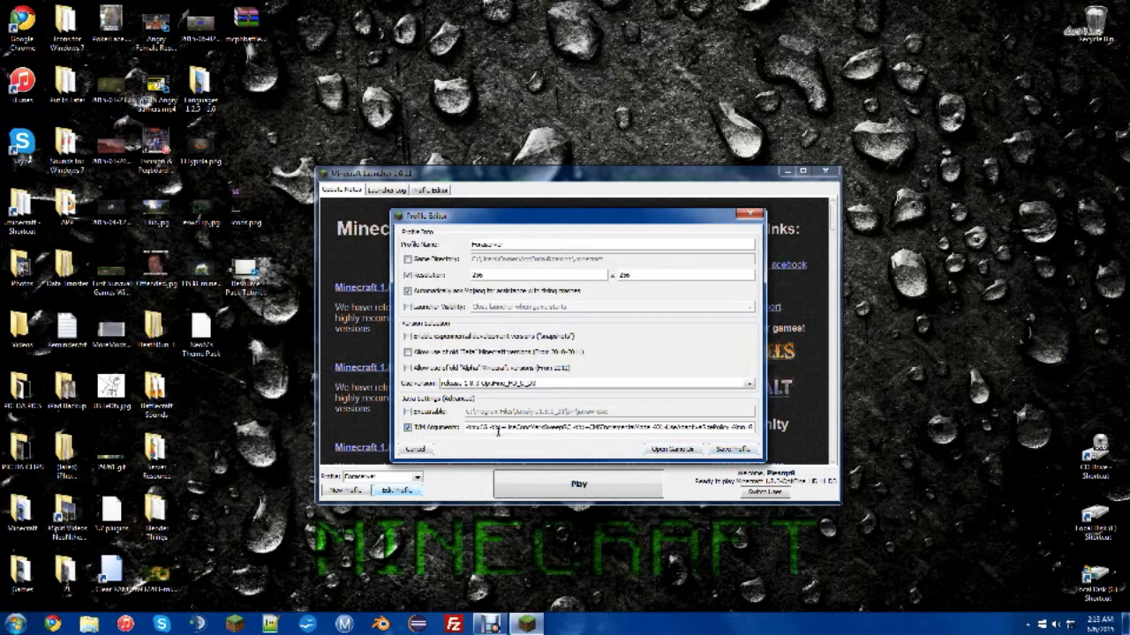
{"action": "left_click_drag", "start_coordinate": [749, 429], "coordinate": [622, 427]}
{"action": "left_click", "coordinate": [622, 427]}
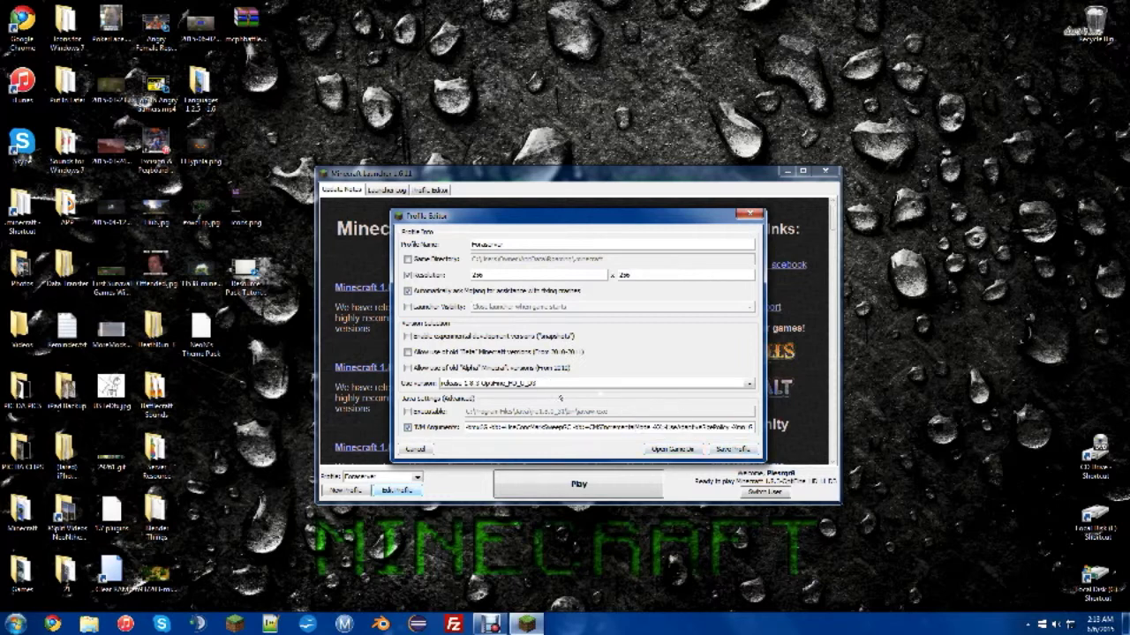
{"action": "left_click", "coordinate": [731, 451]}
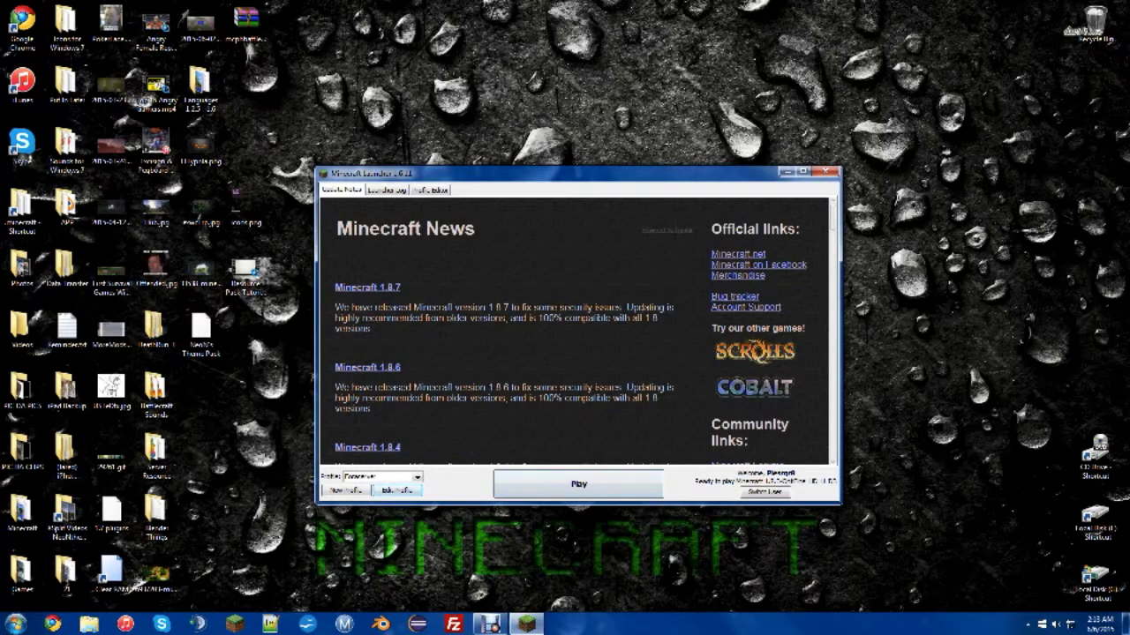
Launch the game with Play and move the Minecraft window toward the screen centre.
{"action": "left_click", "coordinate": [620, 487]}
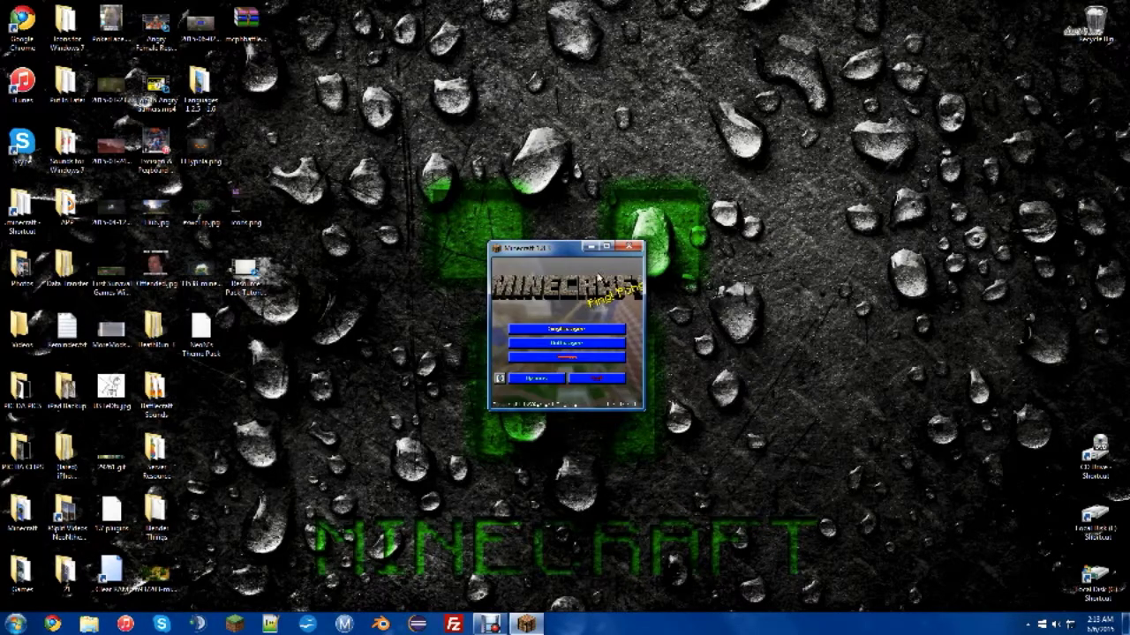
{"action": "mouse_move", "coordinate": [572, 253]}
{"action": "left_mouse_down"}
{"action": "mouse_move", "coordinate": [574, 298]}
{"action": "mouse_move", "coordinate": [625, 251]}
{"action": "mouse_move", "coordinate": [584, 226]}
{"action": "left_mouse_up"}
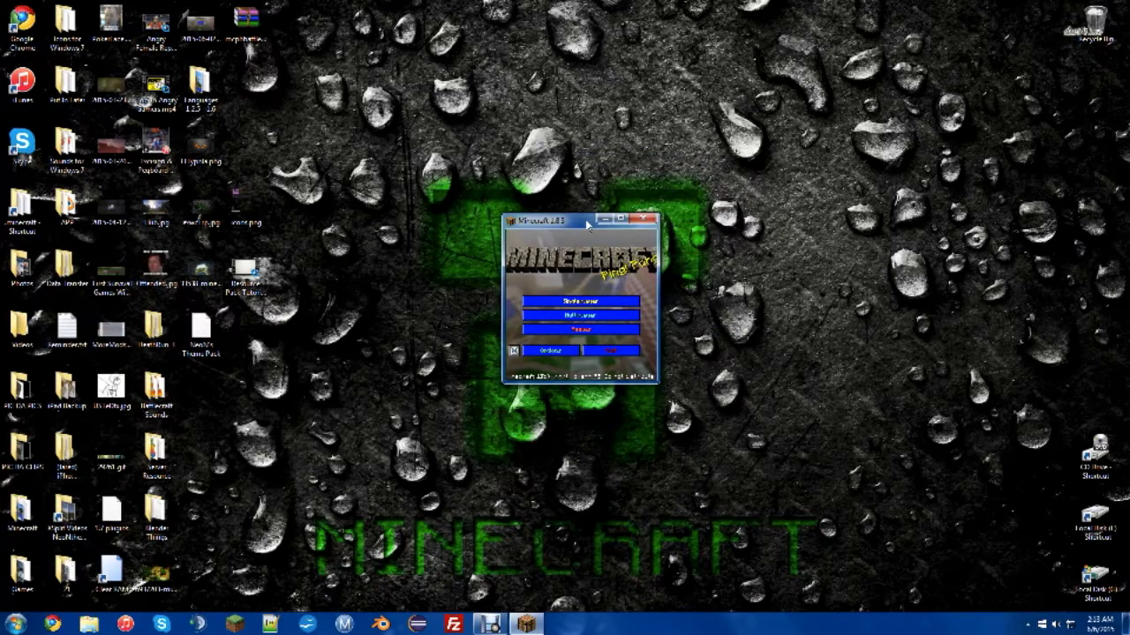
Increase the field of view in Options and return to the title menu.
{"action": "left_click", "coordinate": [565, 349]}
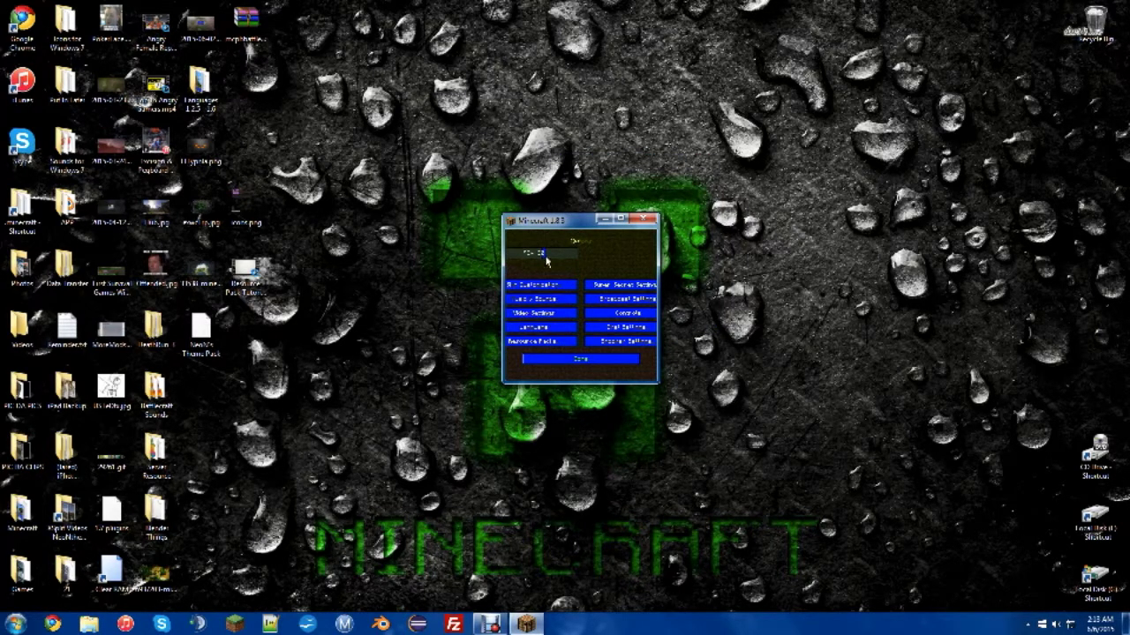
{"action": "left_click_drag", "start_coordinate": [540, 256], "coordinate": [549, 256]}
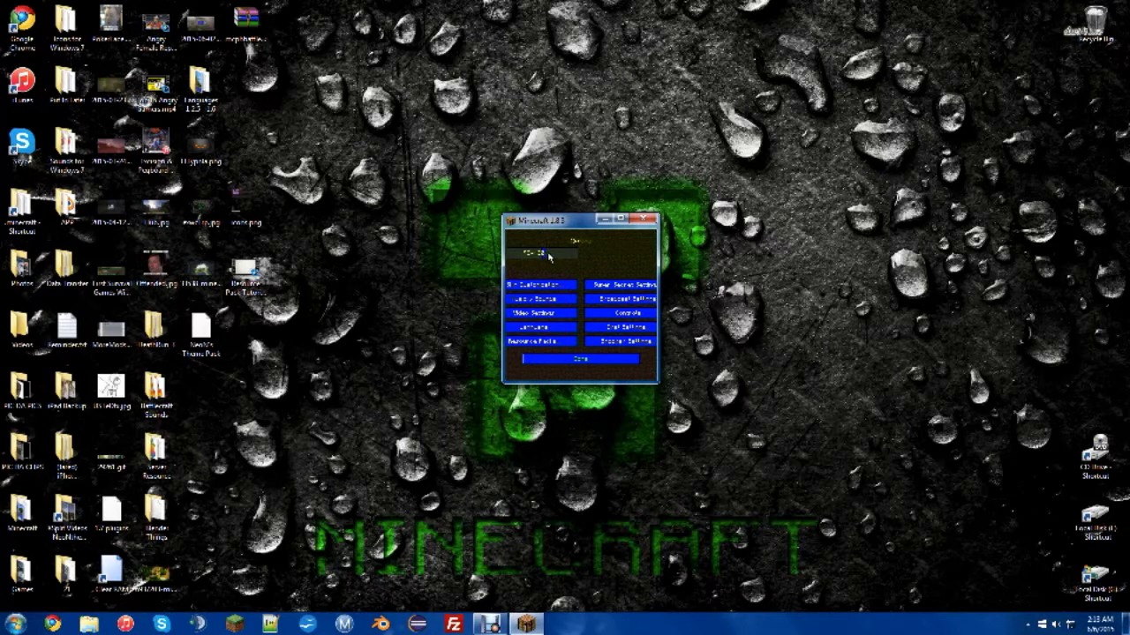
{"action": "left_click", "coordinate": [612, 360]}
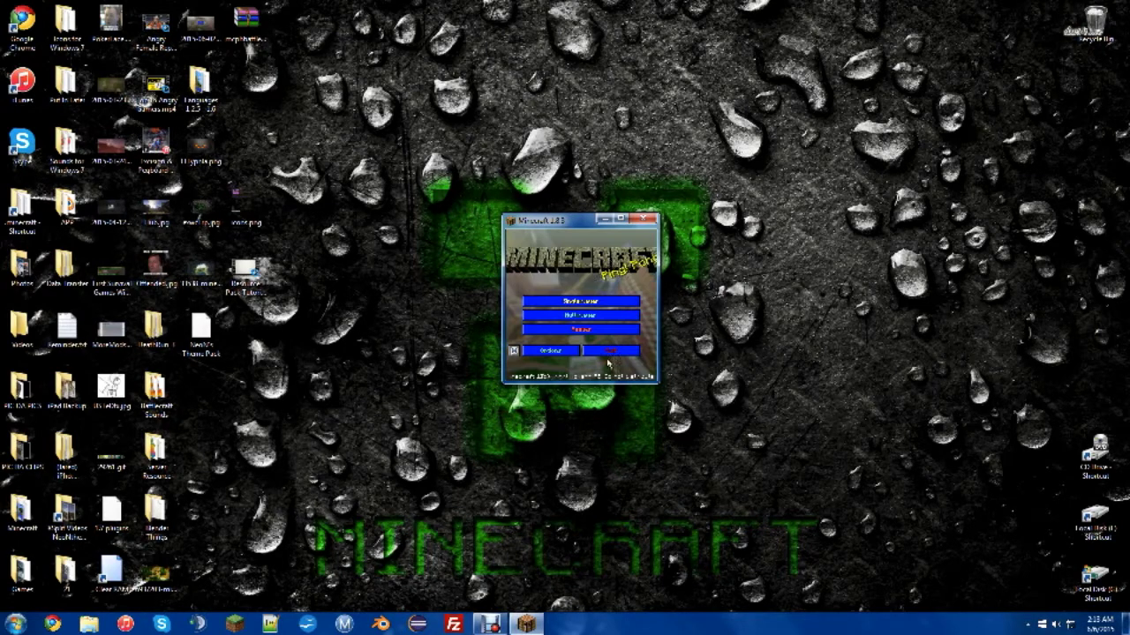
Choose a world from the Singleplayer list and play the selected world.
{"action": "left_click", "coordinate": [575, 301]}
{"action": "scroll", "coordinate": [589, 287], "scroll_direction": "down", "scroll_amount": 5}
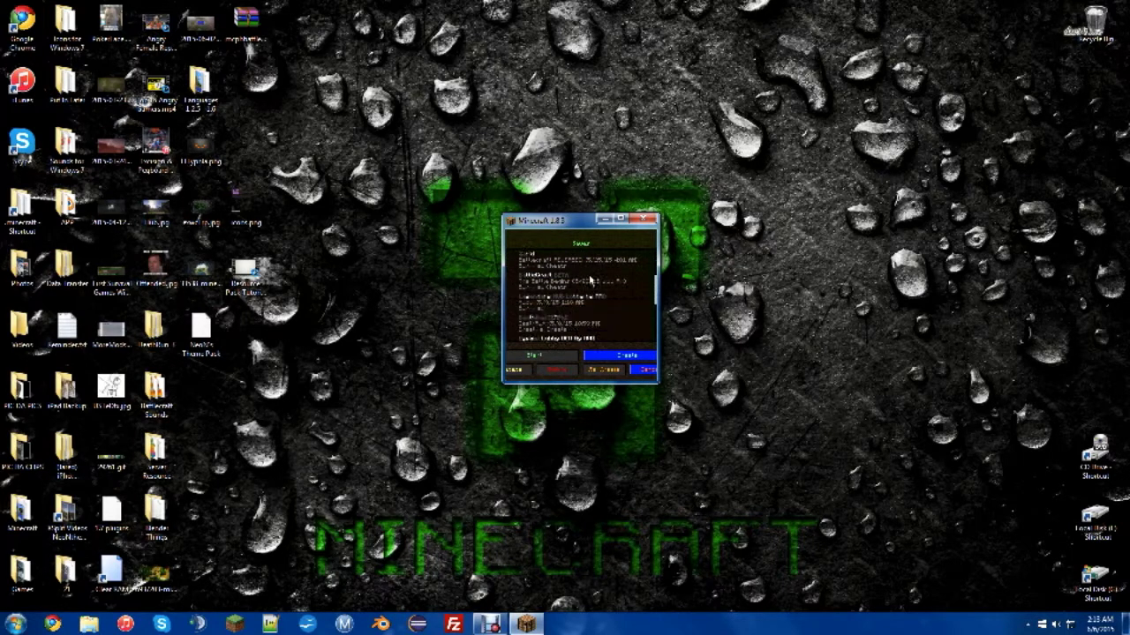
{"action": "scroll", "coordinate": [590, 280], "scroll_direction": "down", "scroll_amount": 3}
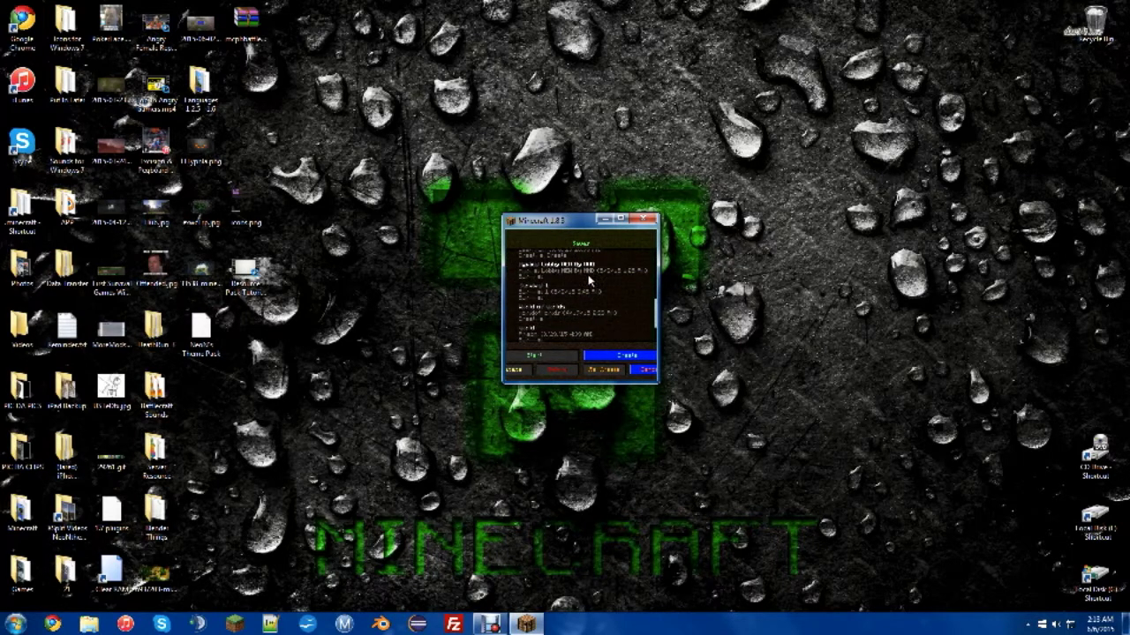
{"action": "left_click", "coordinate": [572, 304]}
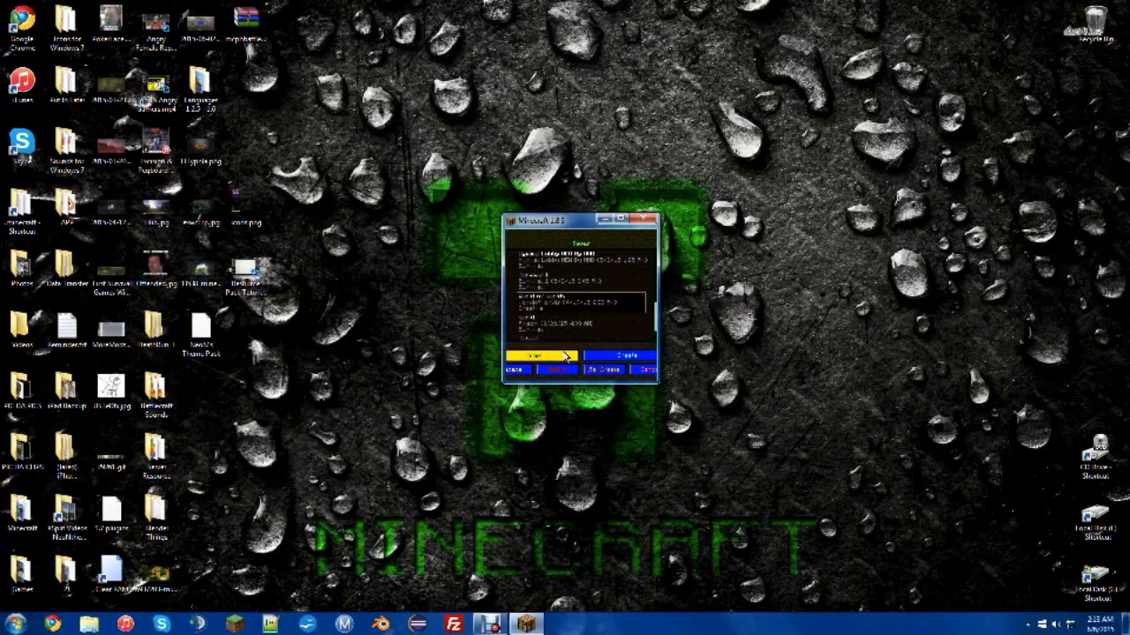
{"action": "left_click", "coordinate": [566, 355]}
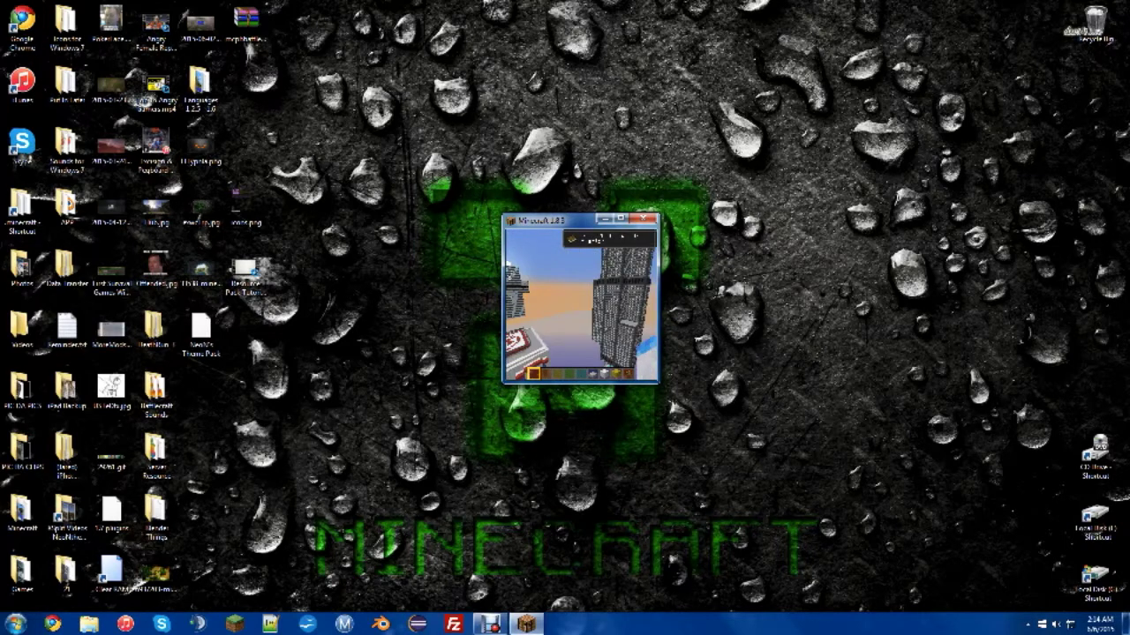
{"action": "key", "text": "Escape"}
{"action": "left_click", "coordinate": [542, 328]}
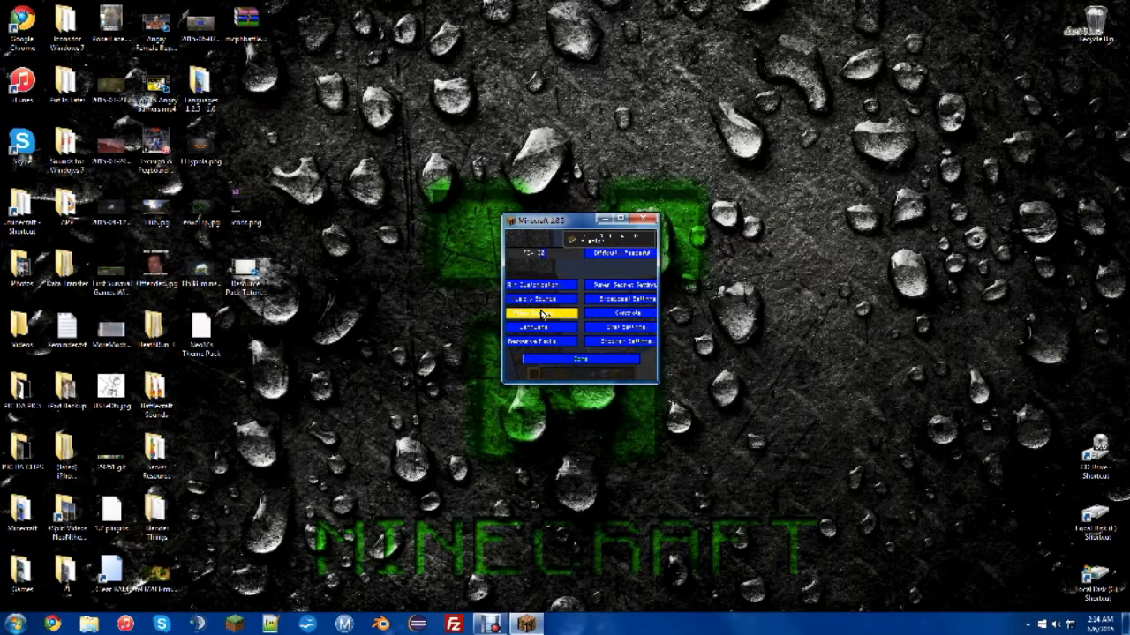
{"action": "left_click", "coordinate": [548, 287]}
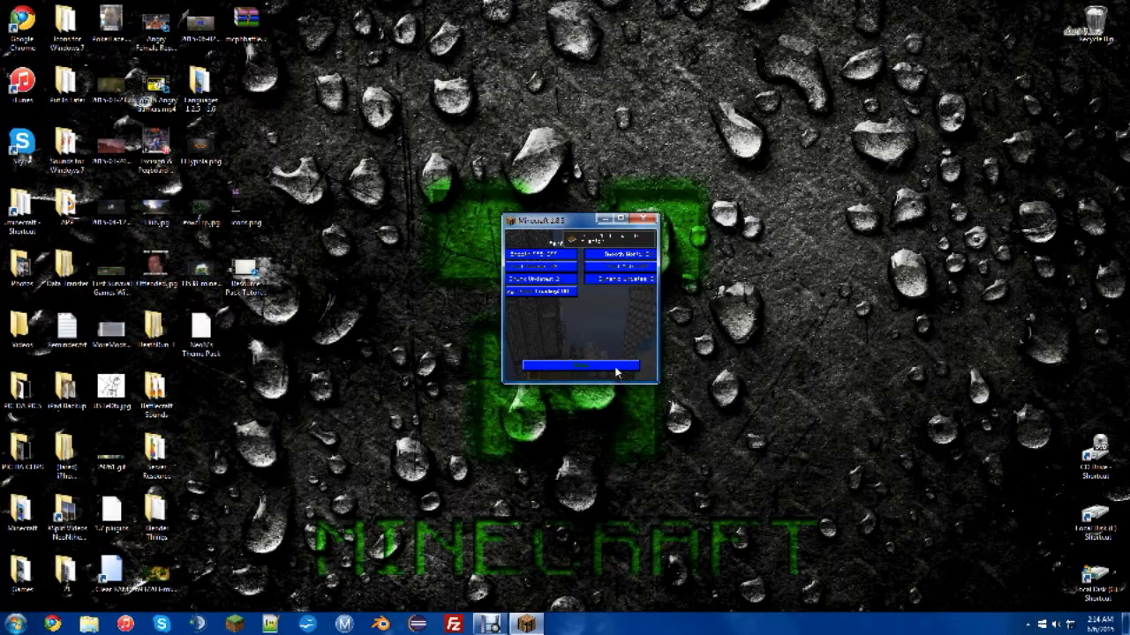
{"action": "left_click", "coordinate": [616, 371]}
{"action": "left_click", "coordinate": [616, 362]}
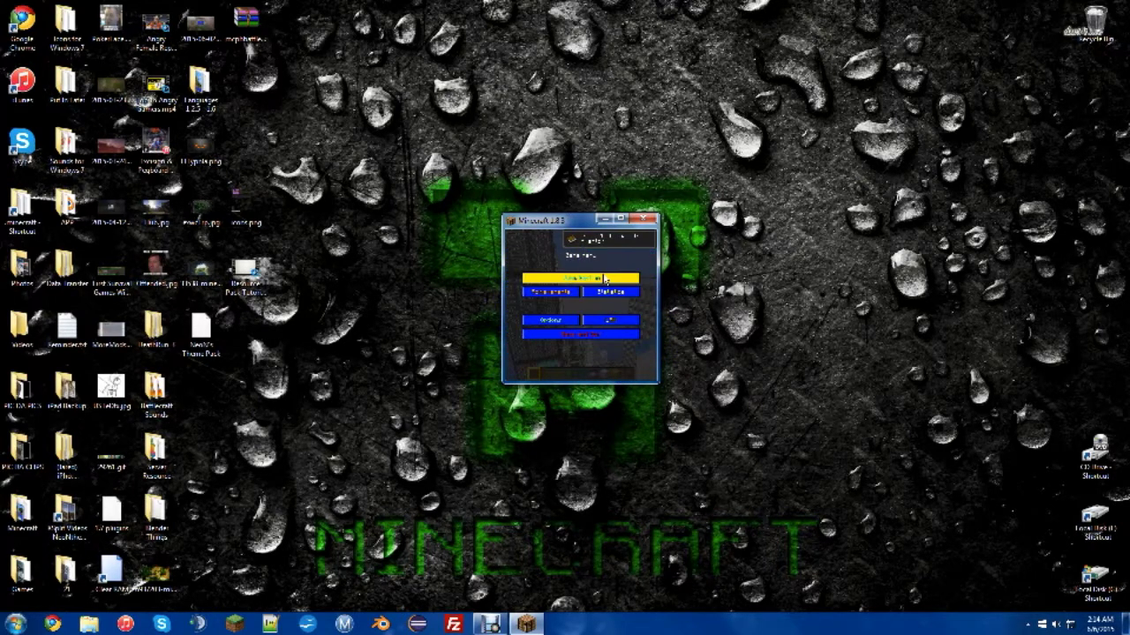
{"action": "left_click", "coordinate": [579, 278]}
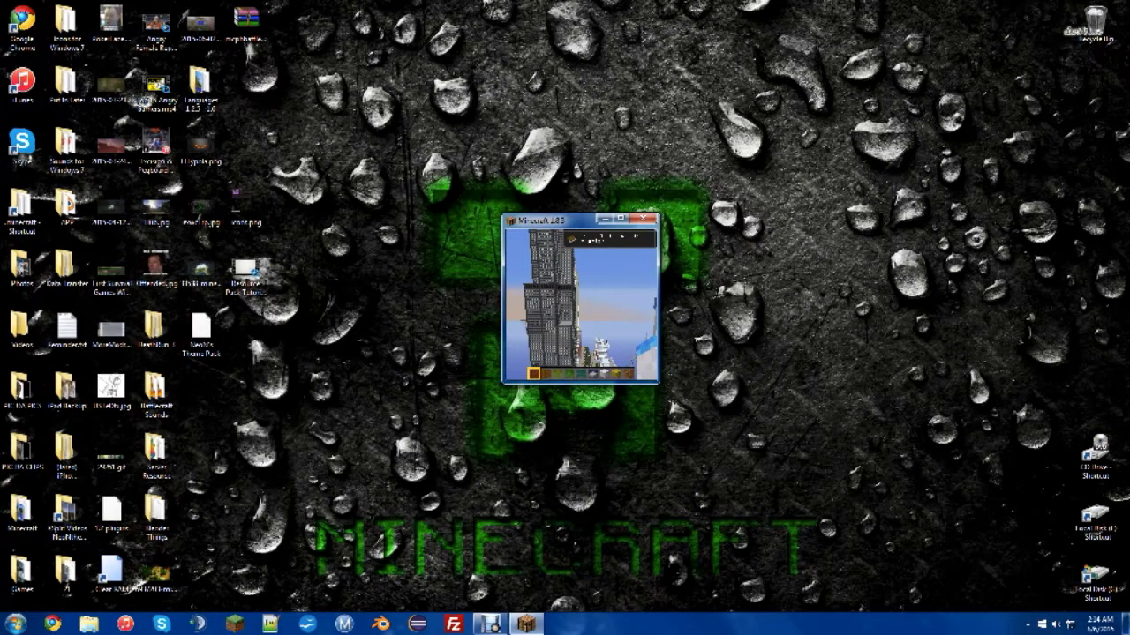
{"action": "key", "text": "Escape"}
{"action": "left_click", "coordinate": [565, 322]}
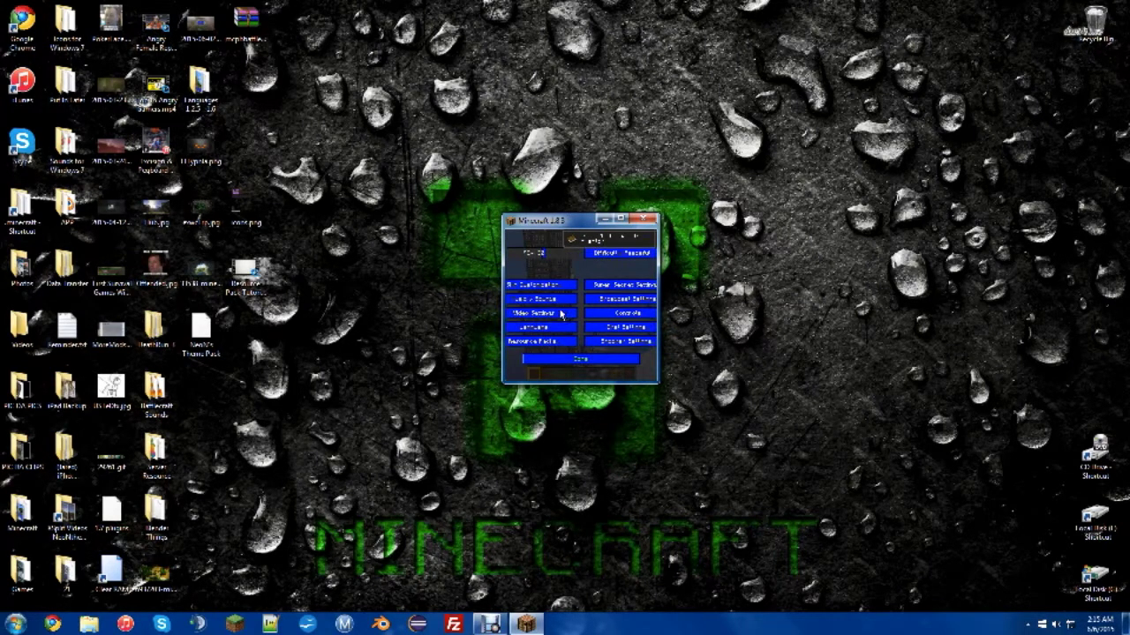
{"action": "left_click", "coordinate": [562, 314]}
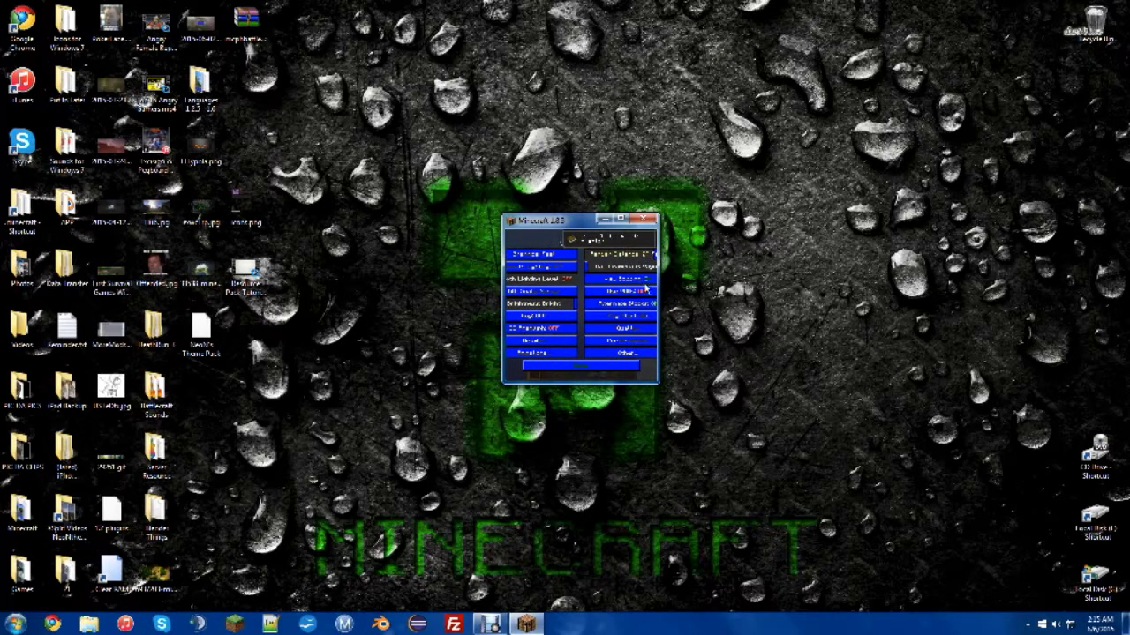
{"action": "left_click", "coordinate": [581, 367]}
{"action": "left_click", "coordinate": [596, 362]}
{"action": "left_click", "coordinate": [580, 279]}
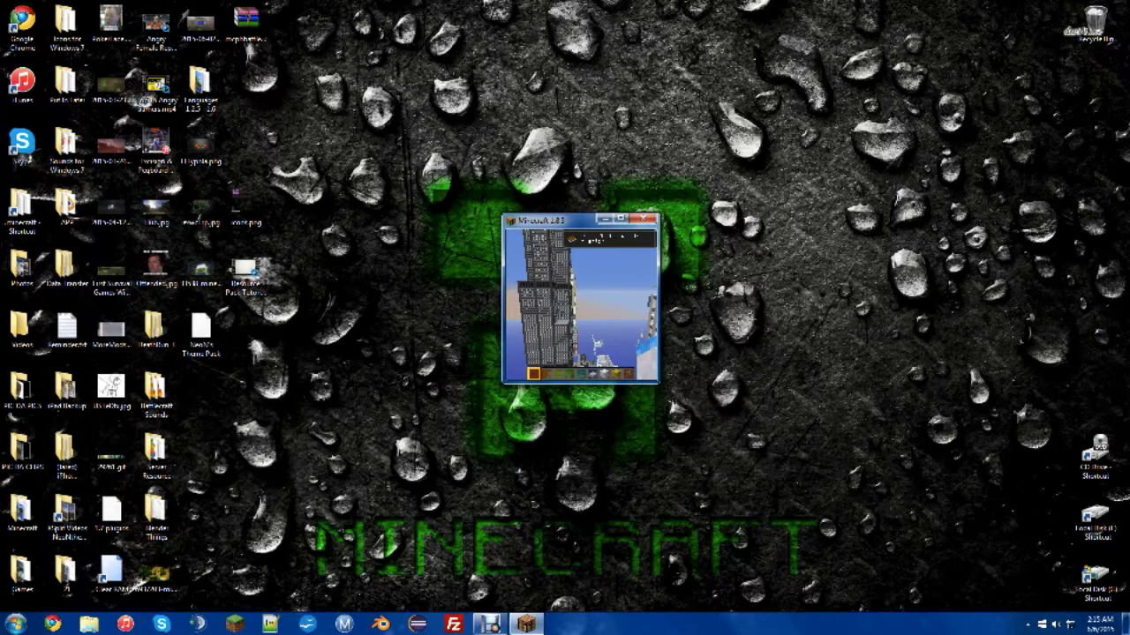
{"action": "key", "text": "F3"}
{"action": "key", "text": "F3"}
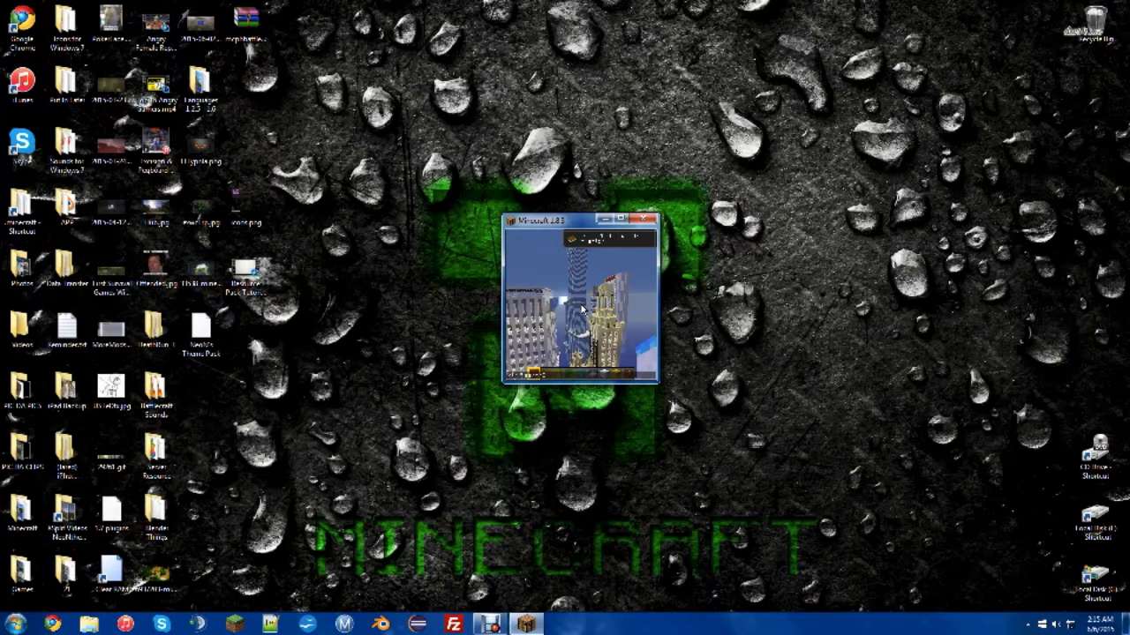
Open the world to LAN from the game menu, then show the debug overlay and pause again.
{"action": "left_click", "coordinate": [582, 308]}
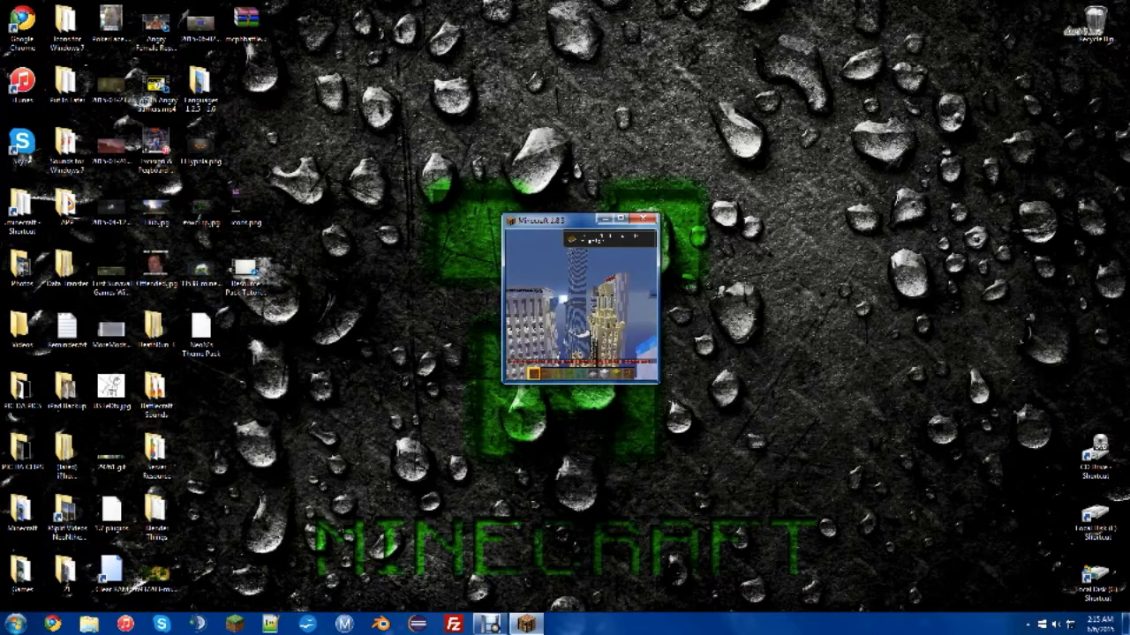
{"action": "key", "text": "Escape"}
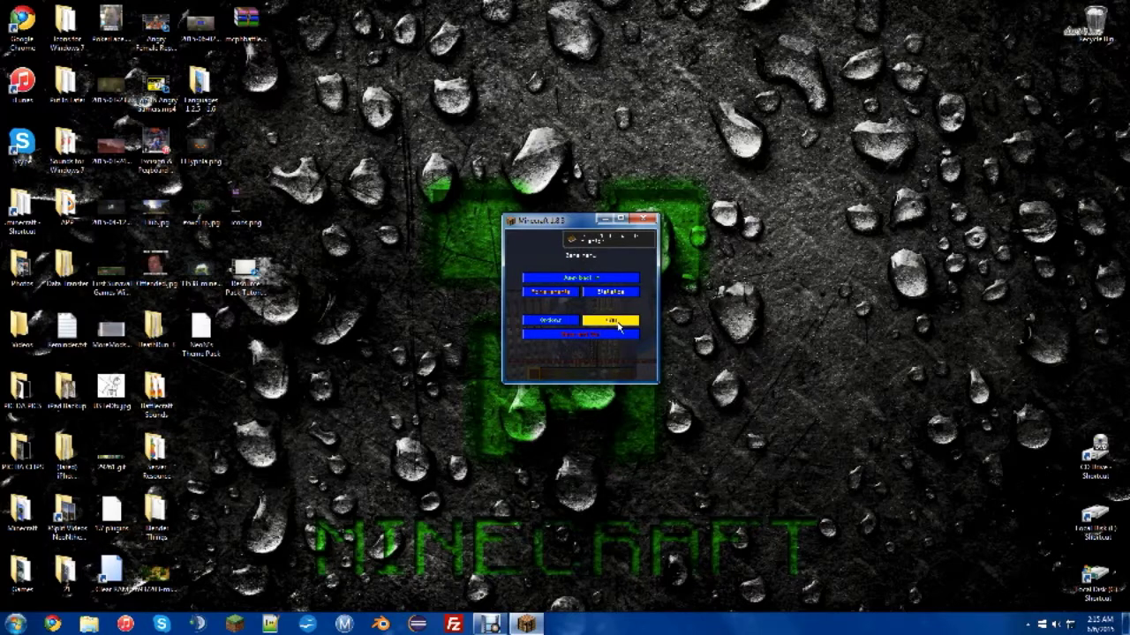
{"action": "left_click", "coordinate": [619, 326]}
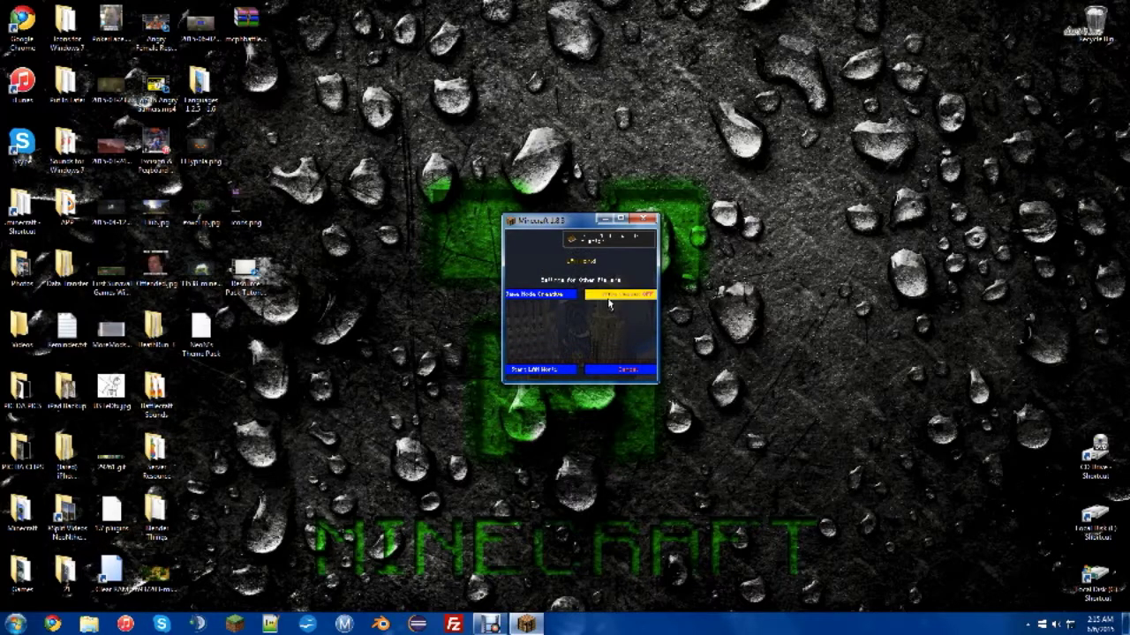
{"action": "left_click", "coordinate": [563, 370]}
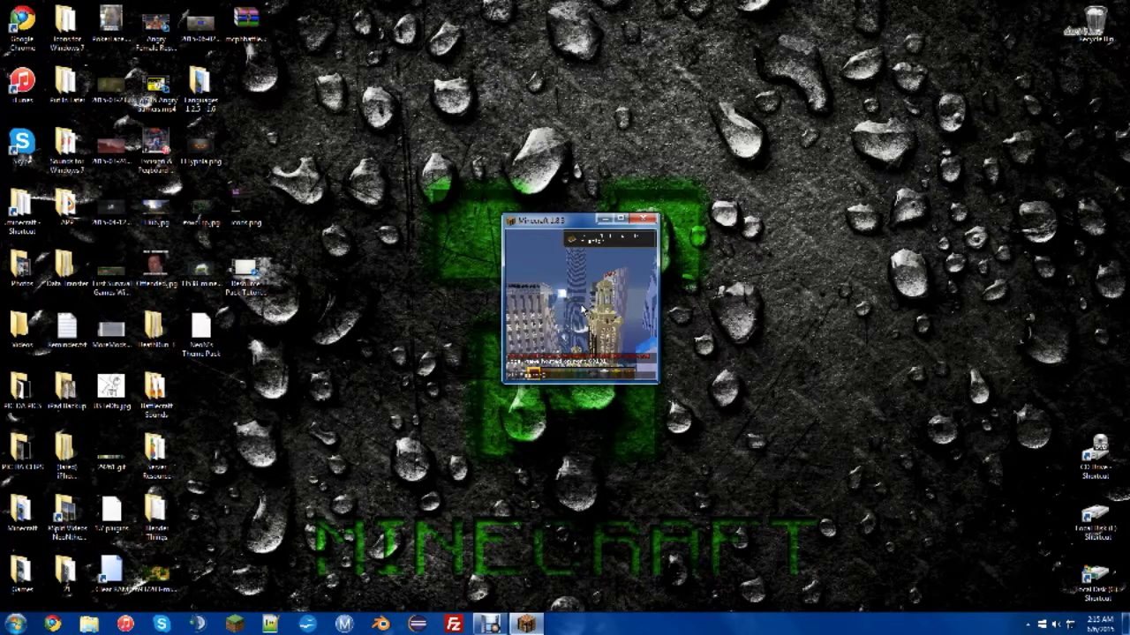
{"action": "key", "text": "F3"}
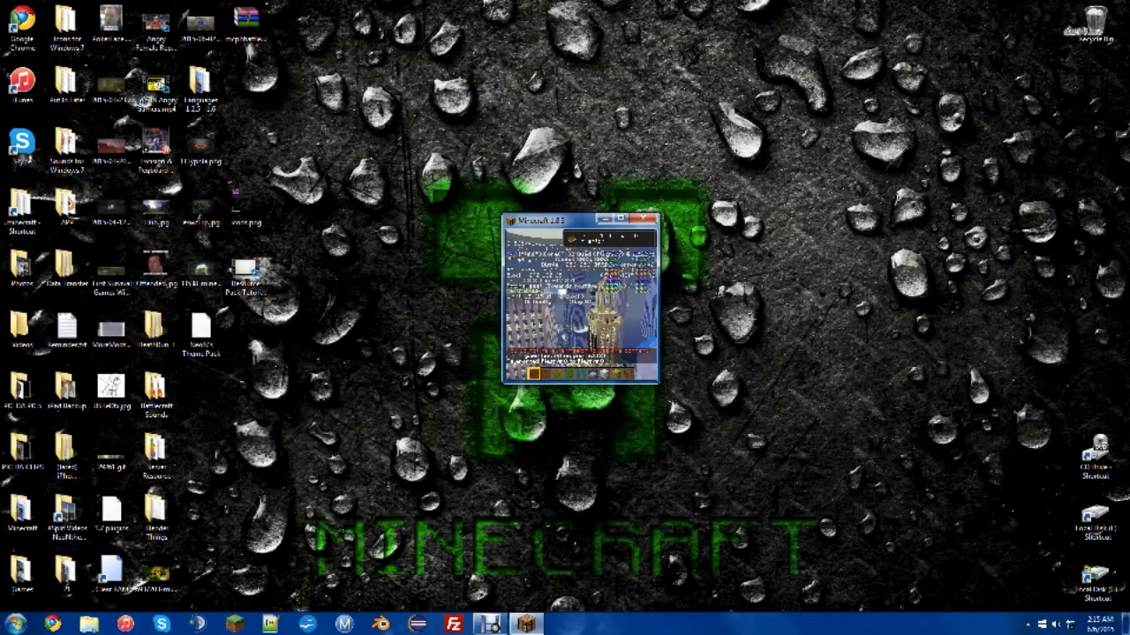
{"action": "key", "text": "Escape"}
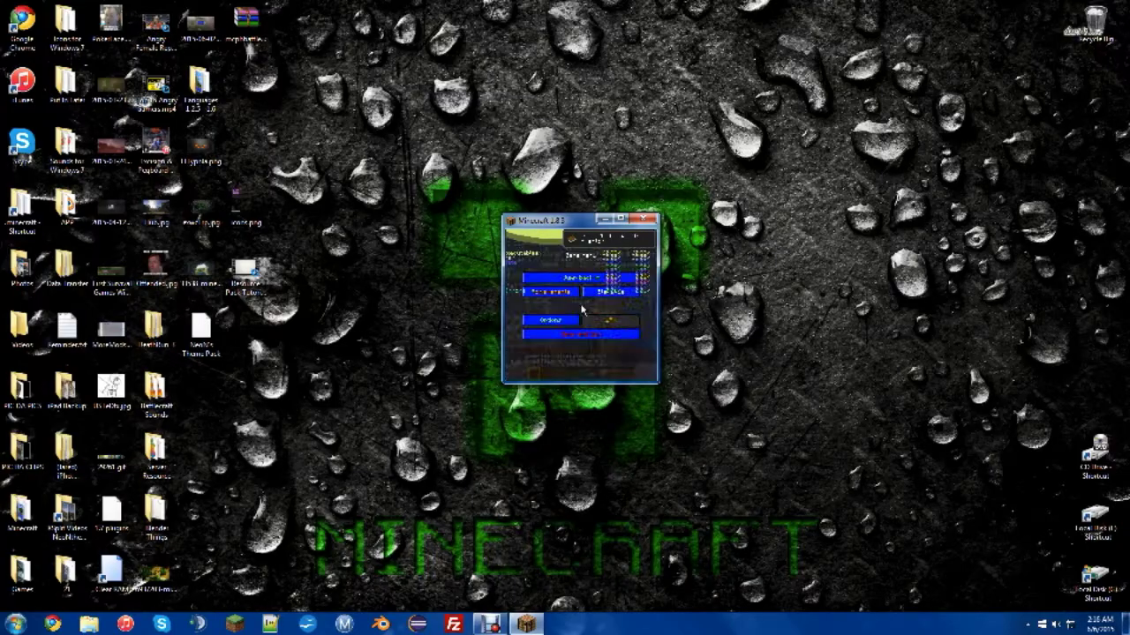
Maximise the Minecraft window to full screen and resume the game.
{"action": "double_click", "coordinate": [554, 221]}
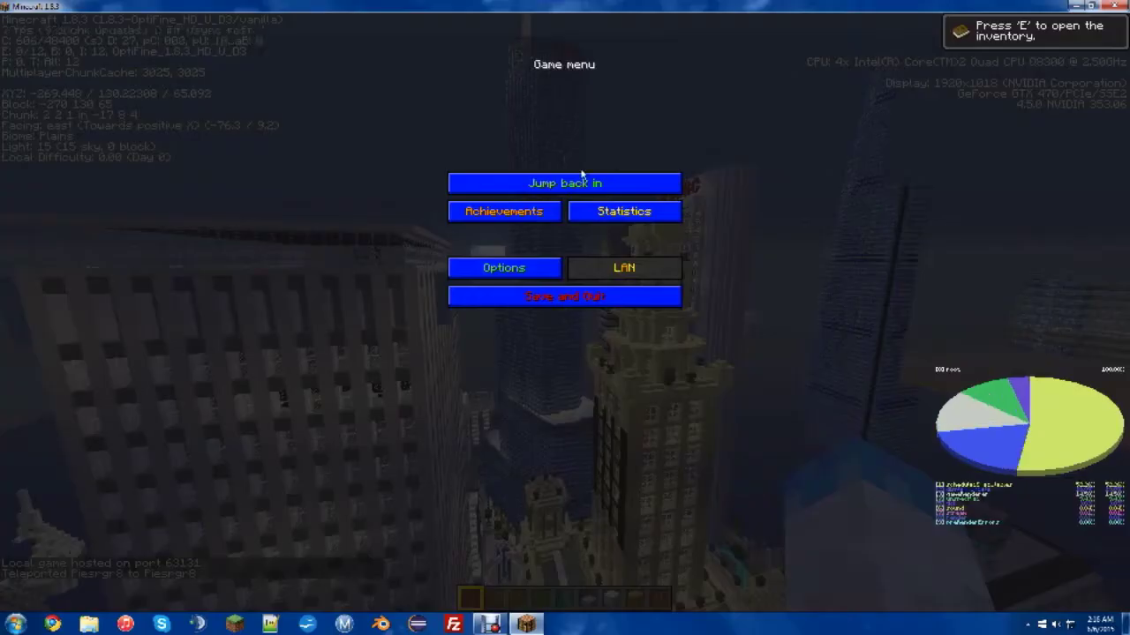
{"action": "left_click", "coordinate": [585, 182]}
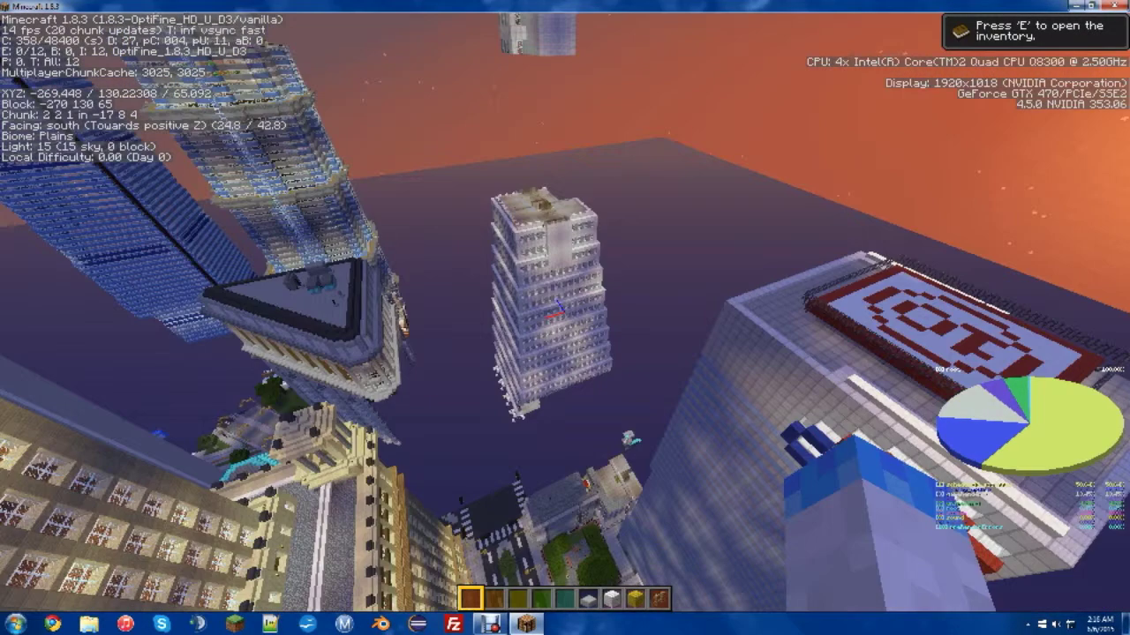
Run the recalled /tp command edited to coordinates -269 130 65.
{"action": "key", "text": "t"}
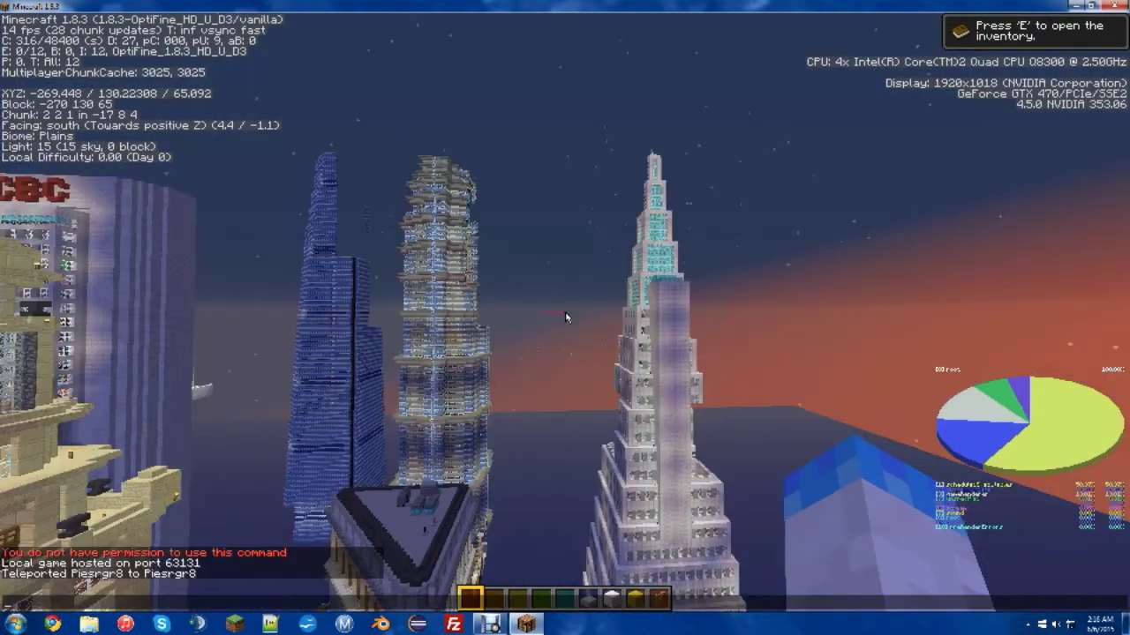
{"action": "key", "text": "Up"}
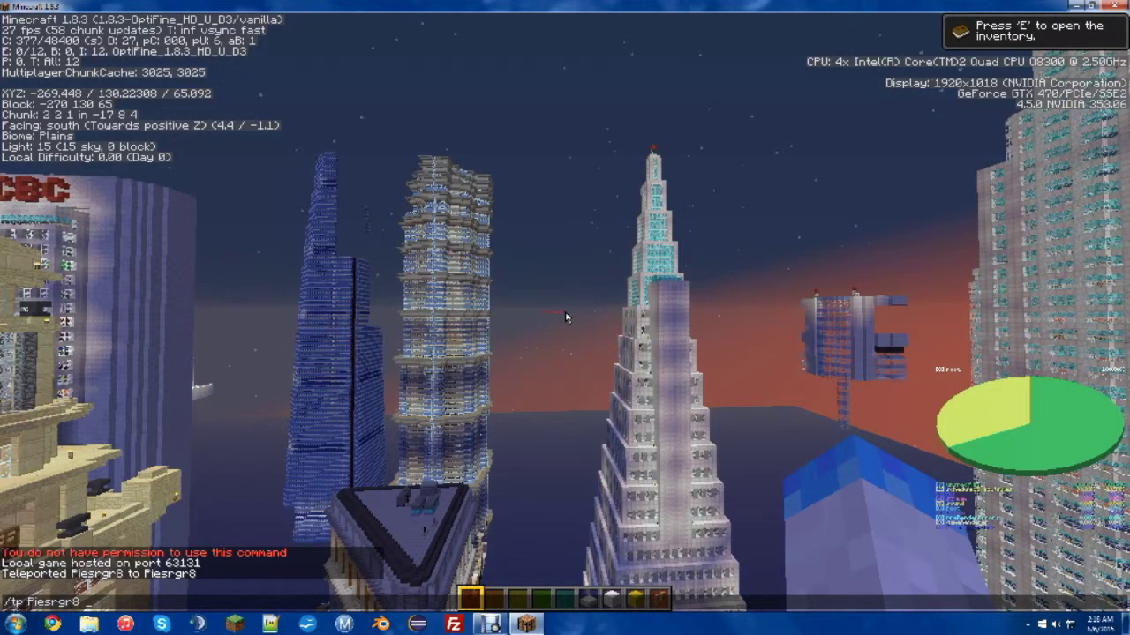
{"action": "type", "text": "-26"}
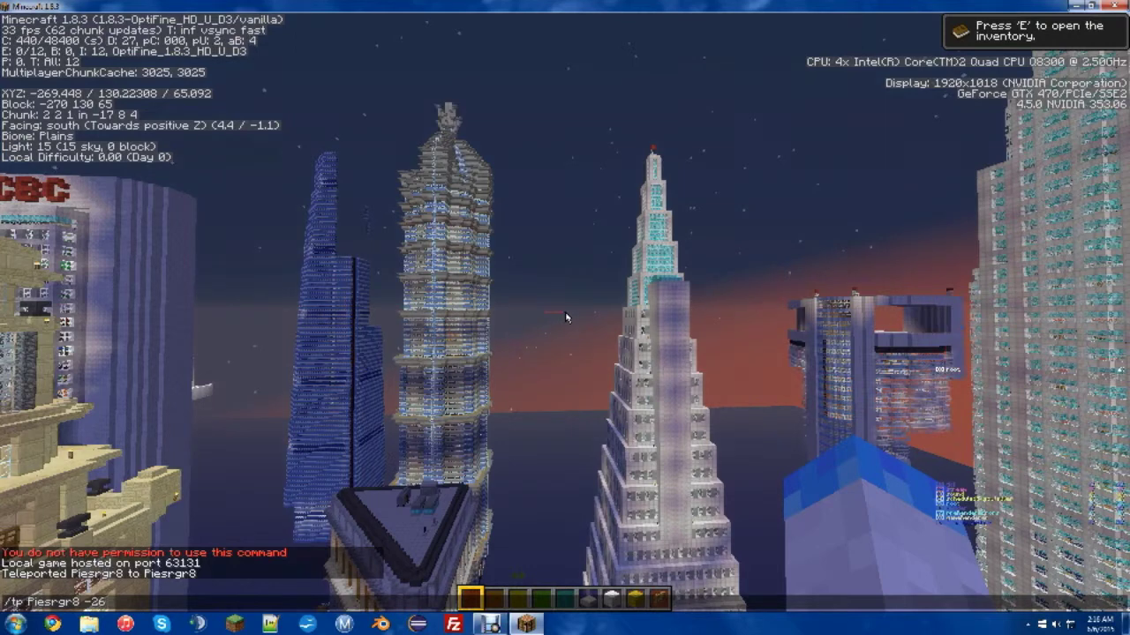
{"action": "type", "text": "9 130 "}
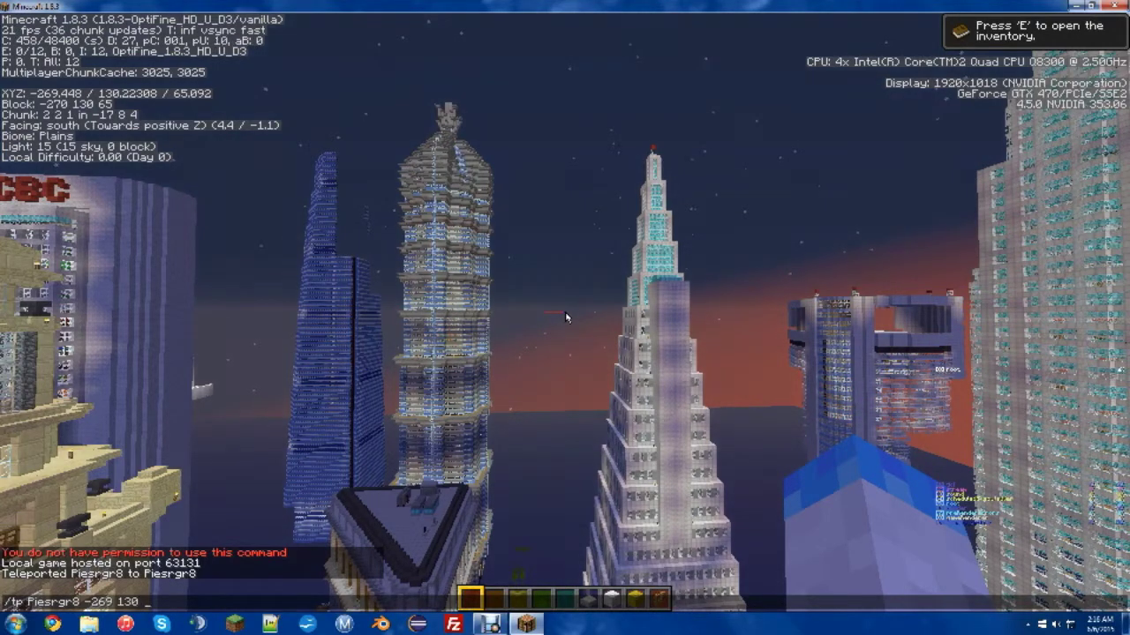
{"action": "type", "text": "65"}
{"action": "key", "text": "Return"}
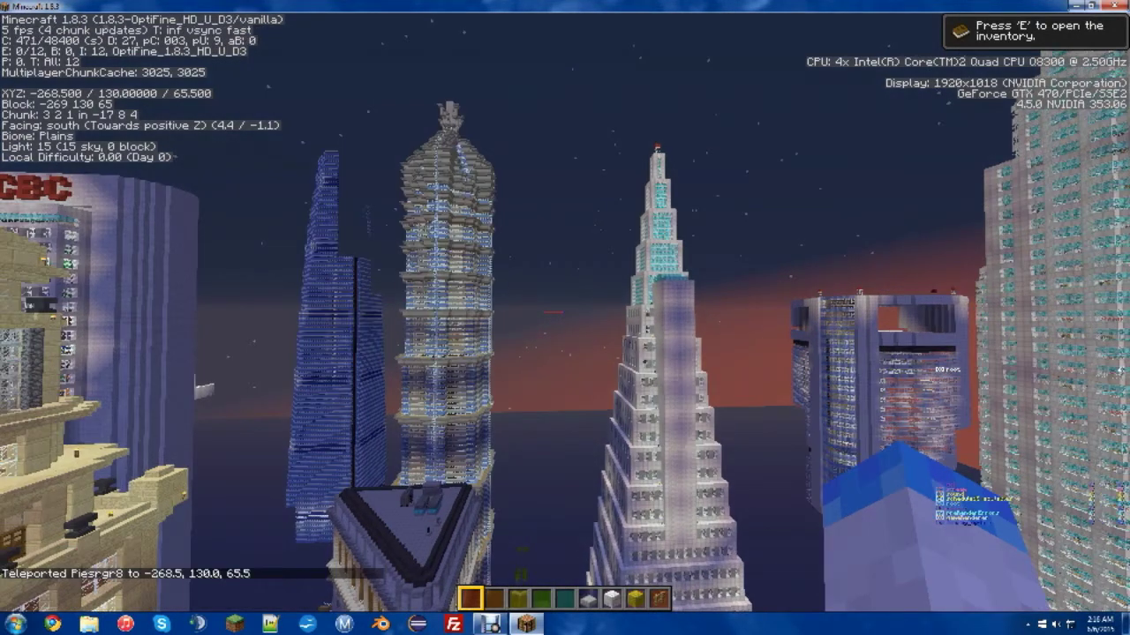
Close chat, hide the debug overlay, and pause the game.
{"action": "key", "text": "t"}
{"action": "key", "text": "Escape"}
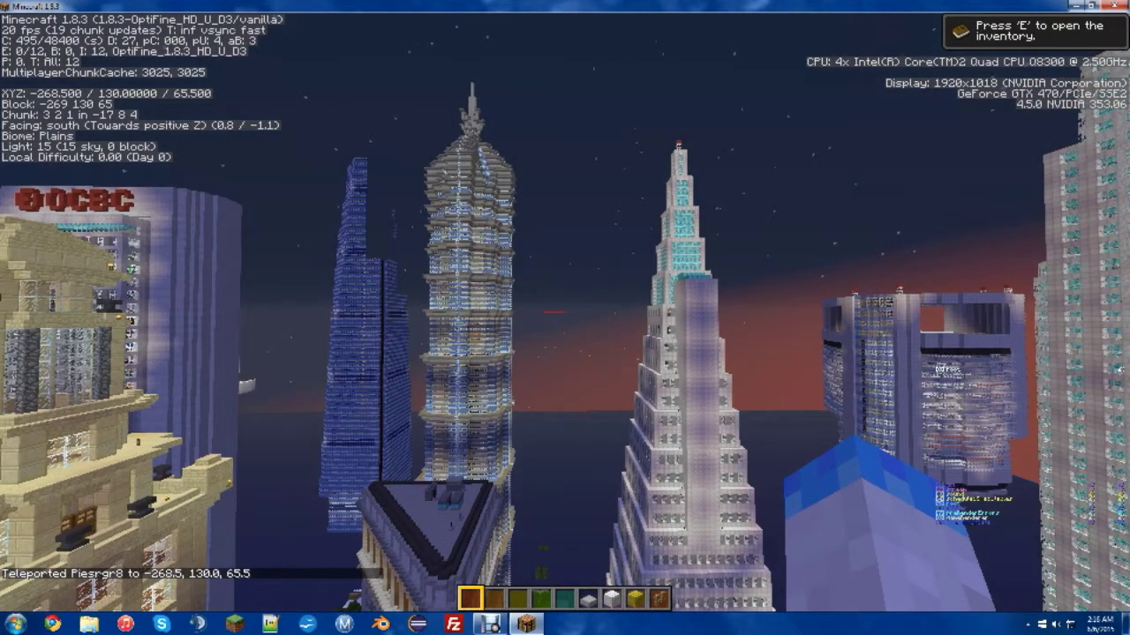
{"action": "key", "text": "F3"}
{"action": "key", "text": "Escape"}
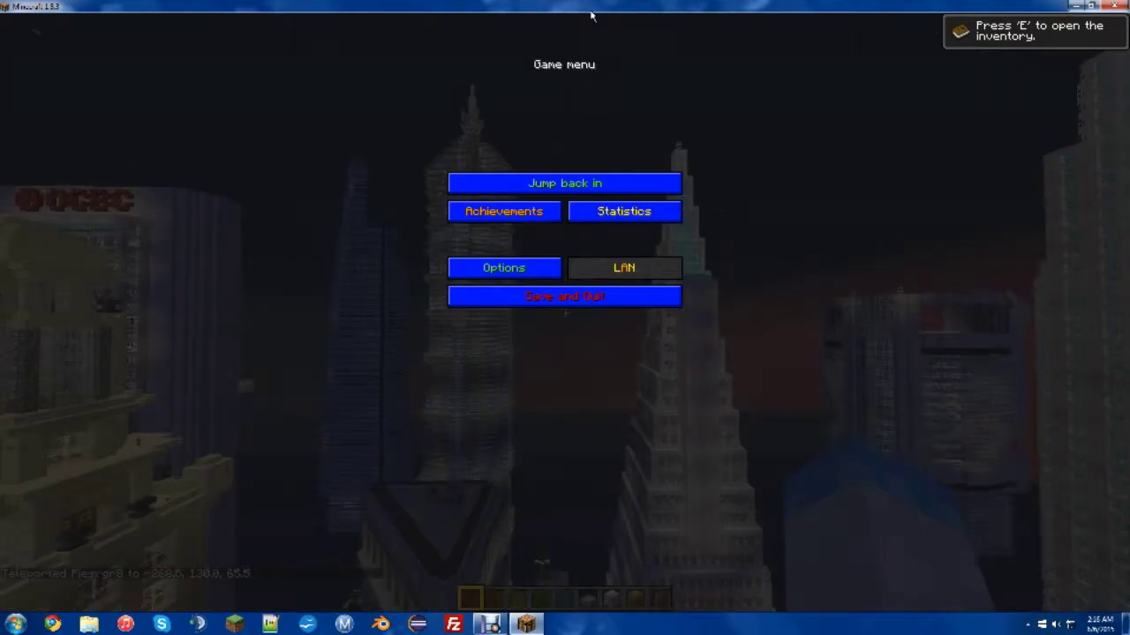
Restore the game window to its small size and submit a give-item command in chat.
{"action": "key", "text": "super+Down"}
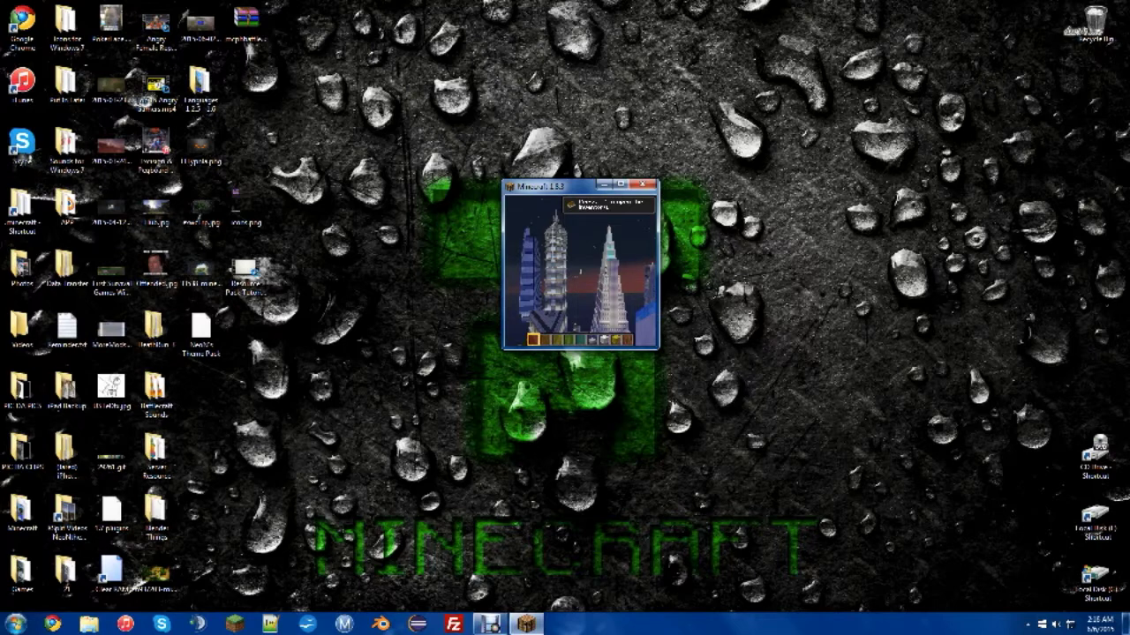
{"action": "key", "text": "t"}
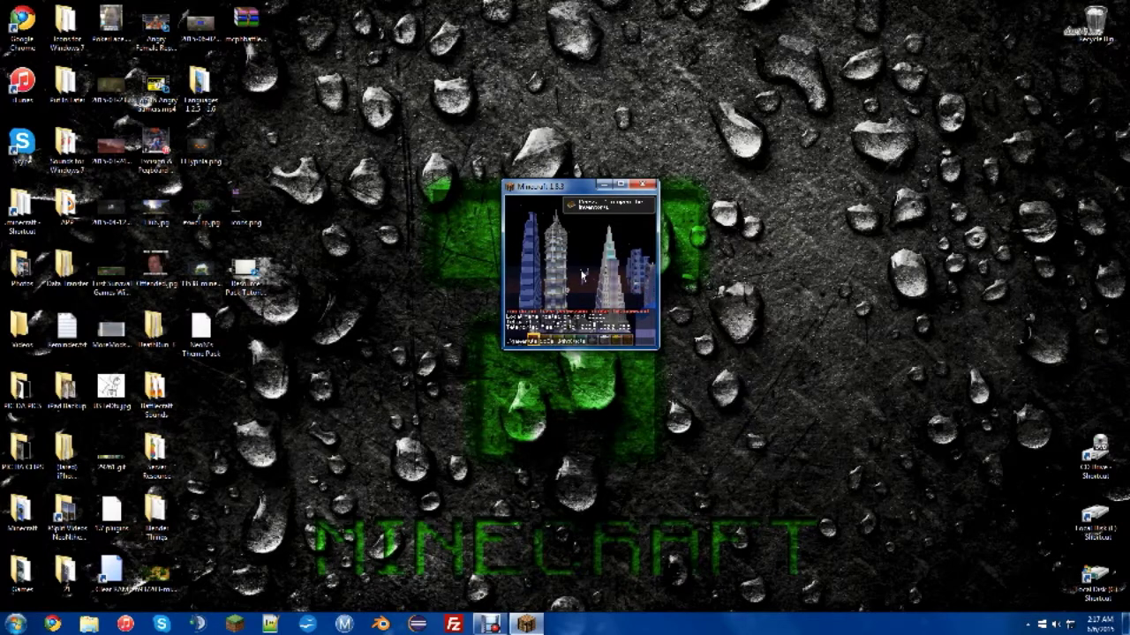
{"action": "key", "text": "Return"}
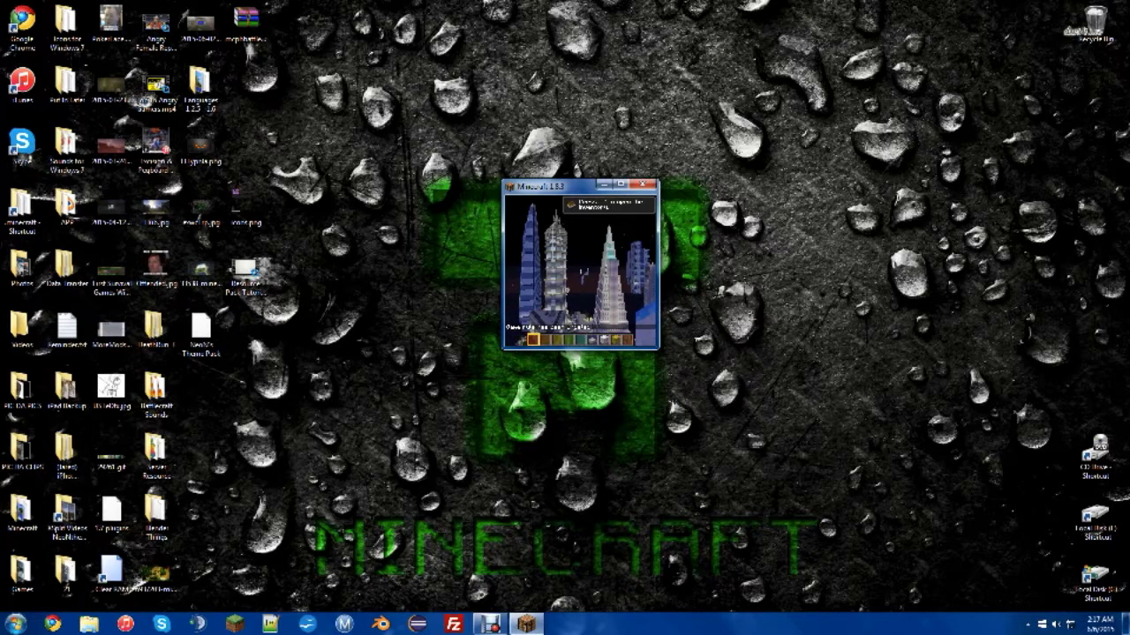
Enter and run a /tp command to the next viewpoint over the city.
{"action": "key", "text": "t"}
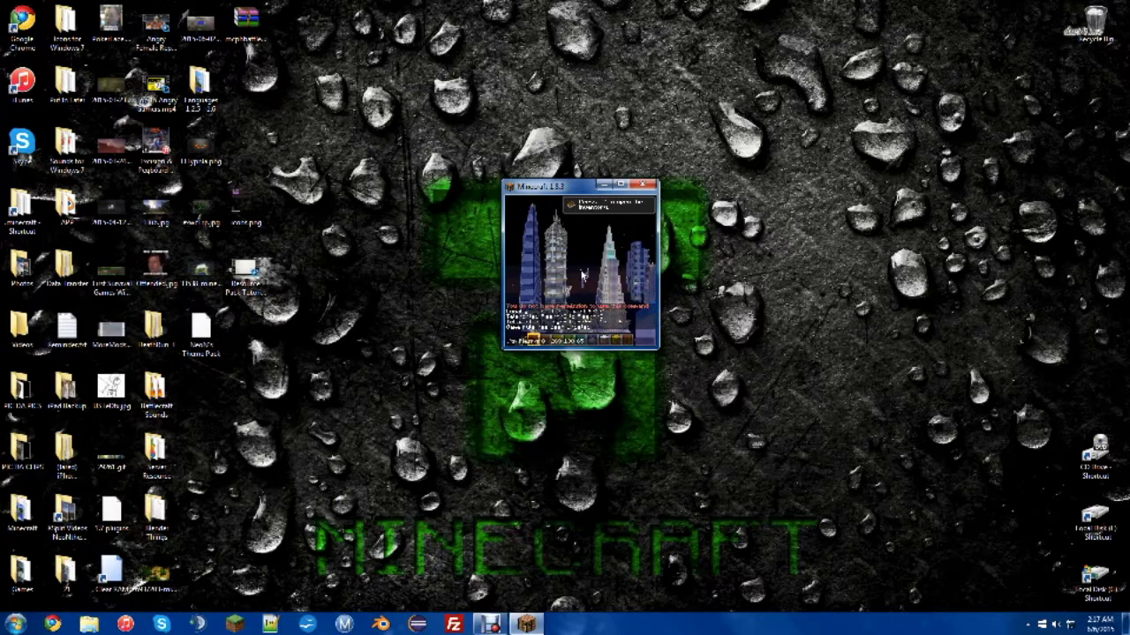
{"action": "type", "text": "0"}
{"action": "key", "text": "Return"}
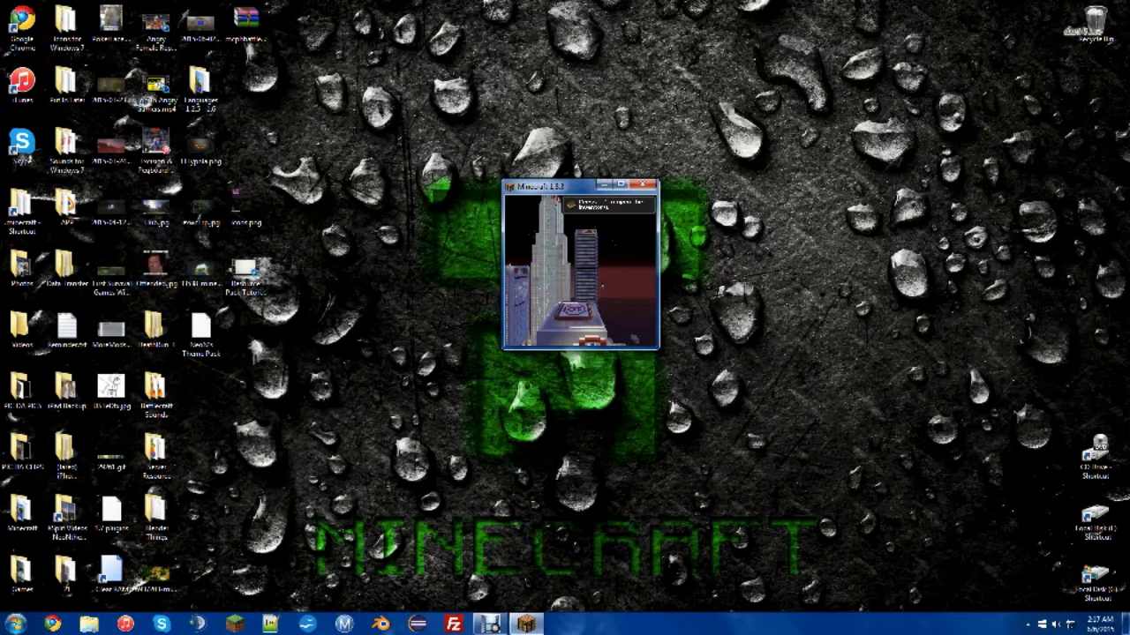
Press E while standing on the rooftop facing the tall skyscrapers.
{"action": "key", "text": "e"}
{"action": "key", "text": "e"}
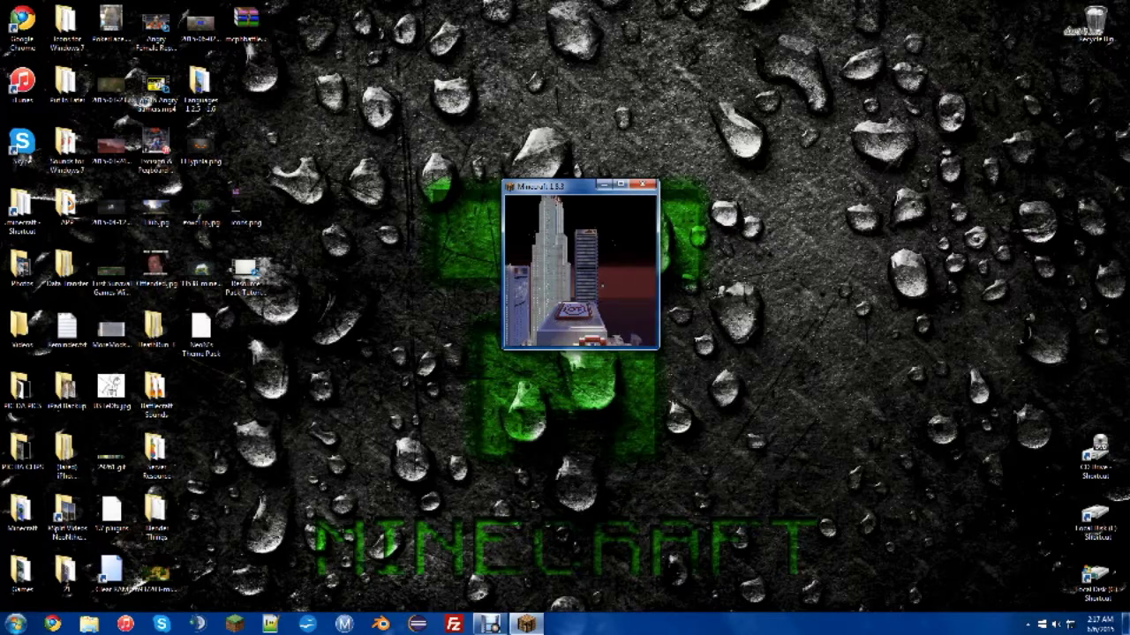
Rerun the recalled /tp command twice to view the city from two new directions.
{"action": "key", "text": "t"}
{"action": "key", "text": "Up"}
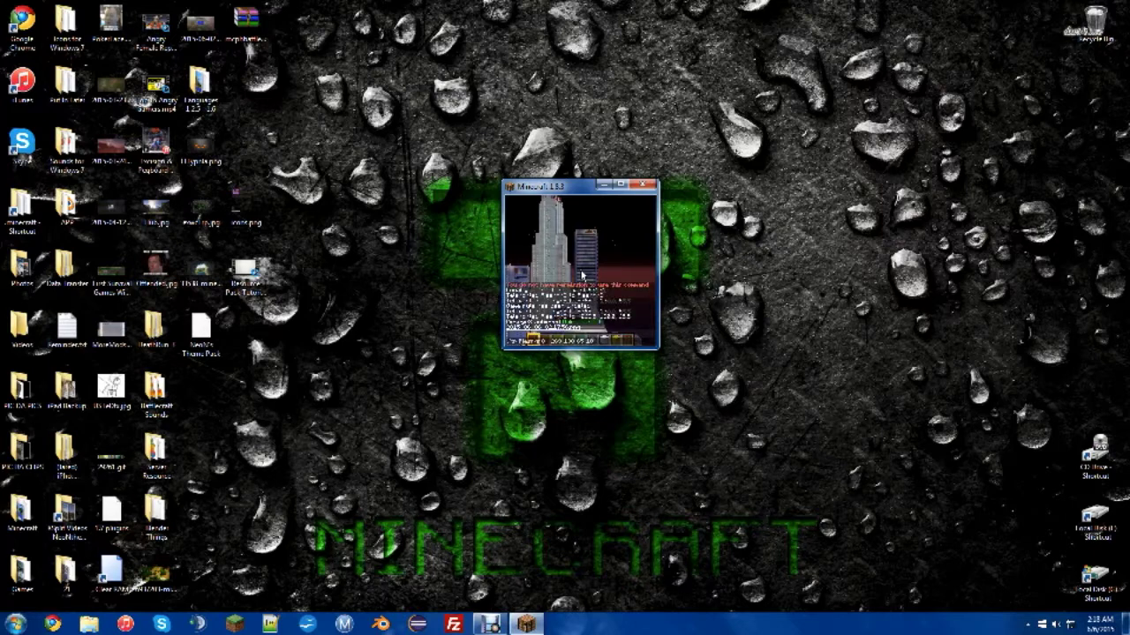
{"action": "key", "text": "Return"}
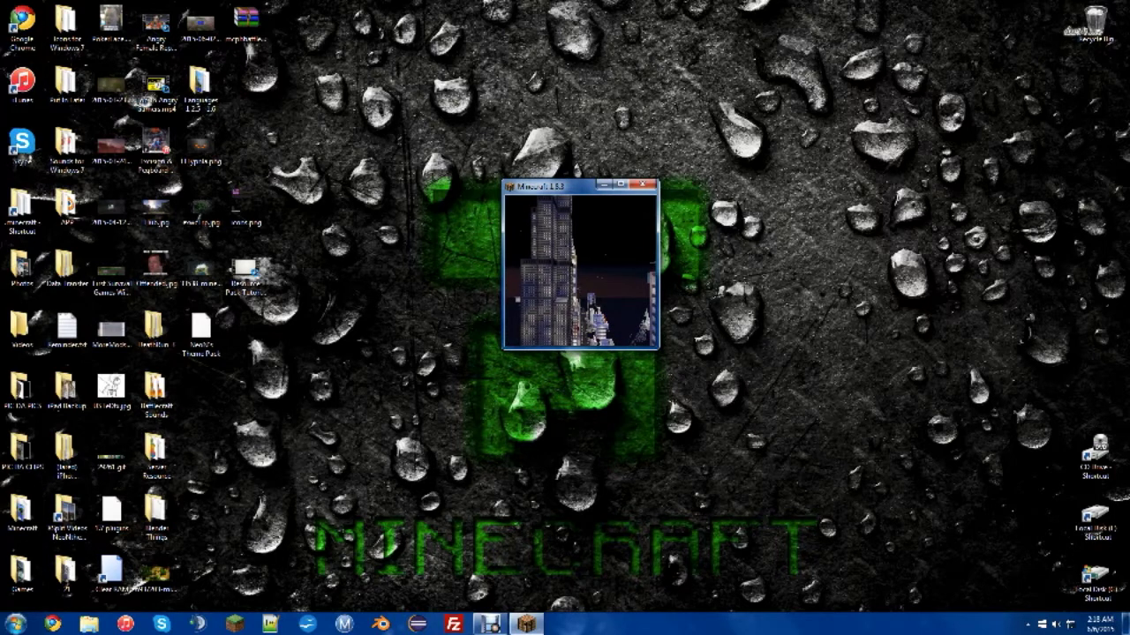
{"action": "key", "text": "t"}
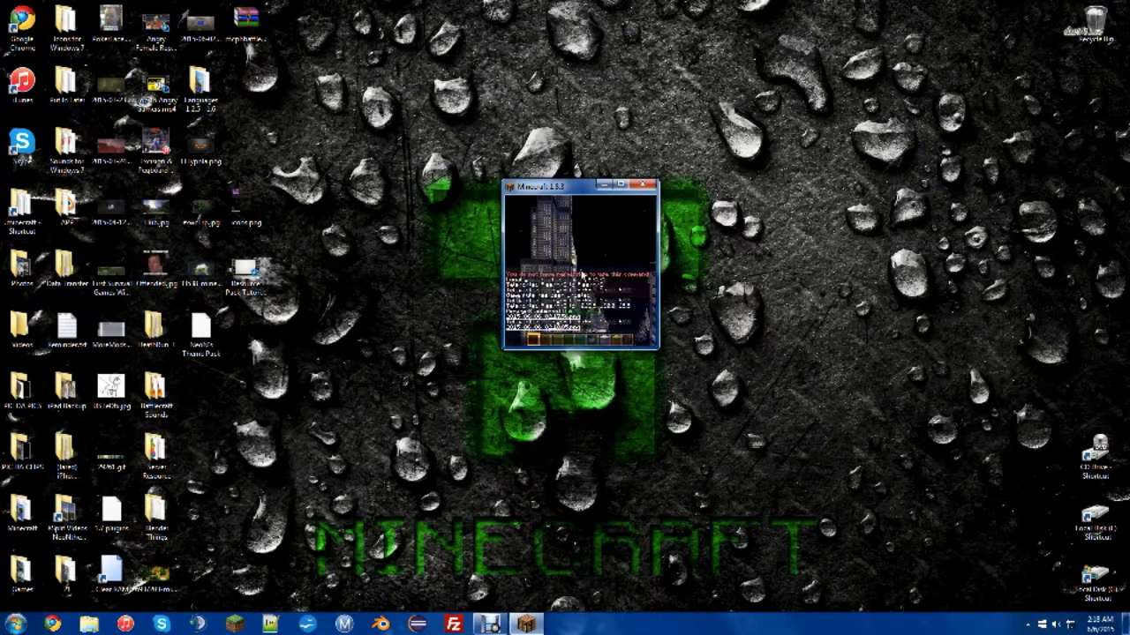
{"action": "key", "text": "Up"}
{"action": "key", "text": "Return"}
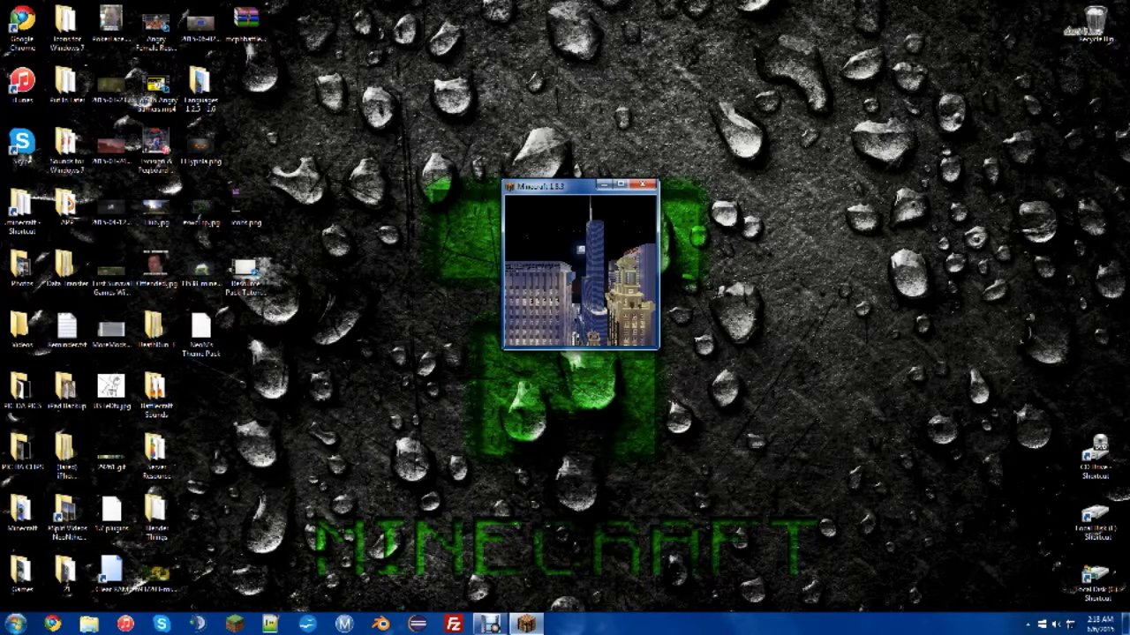
Teleport to two more city viewpoints, then recall the /tp command for the next view.
{"action": "key", "text": "t"}
{"action": "key", "text": "Up"}
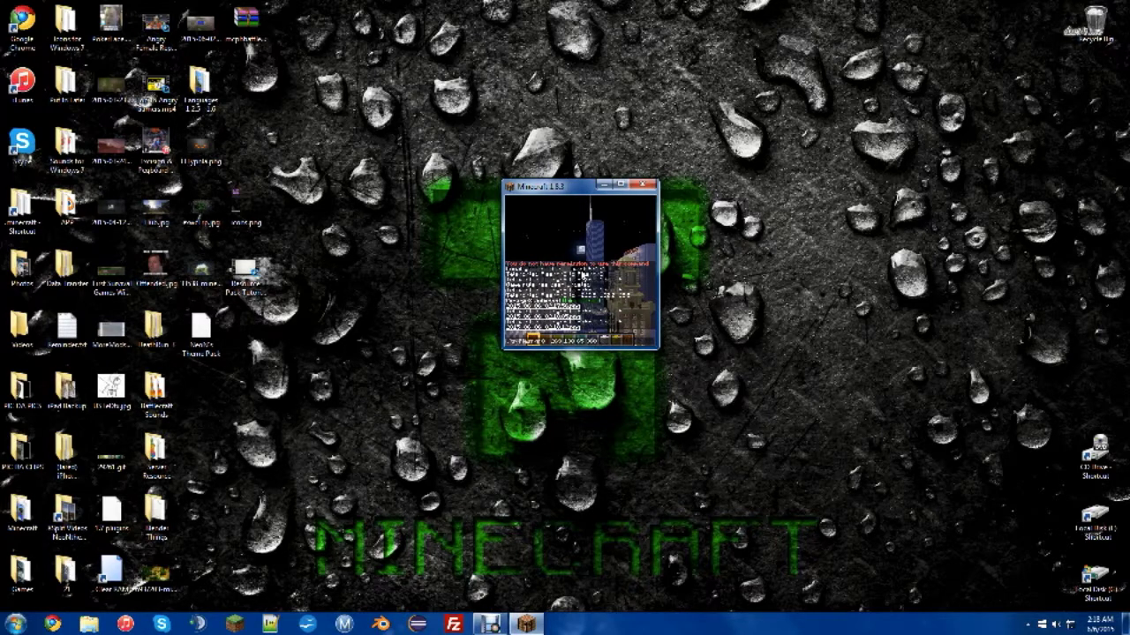
{"action": "key", "text": "Return"}
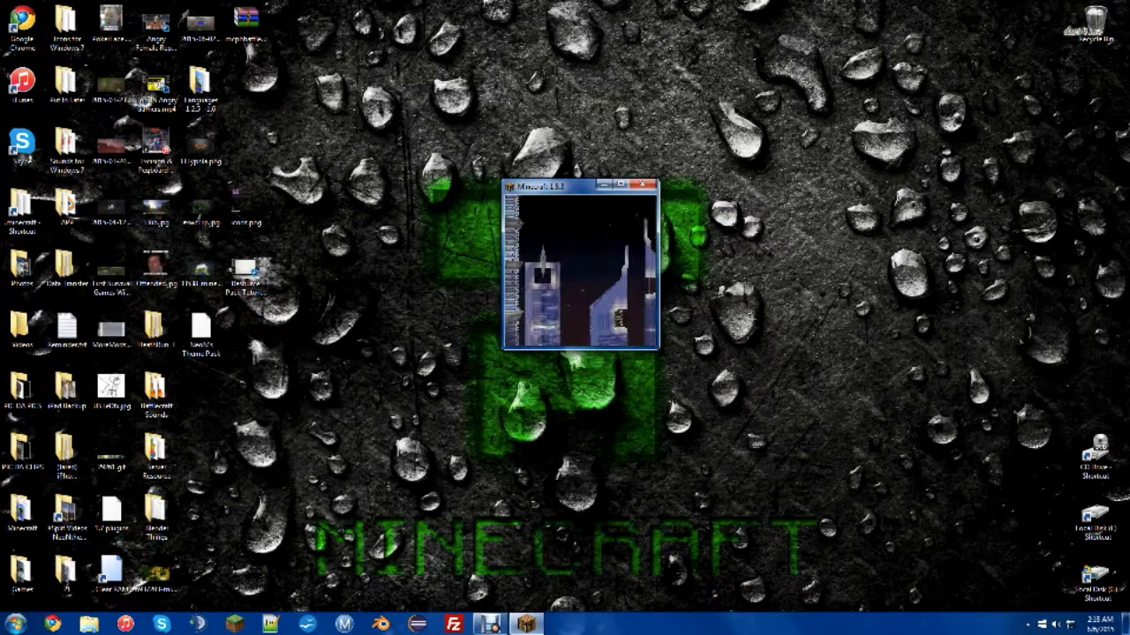
{"action": "key", "text": "t"}
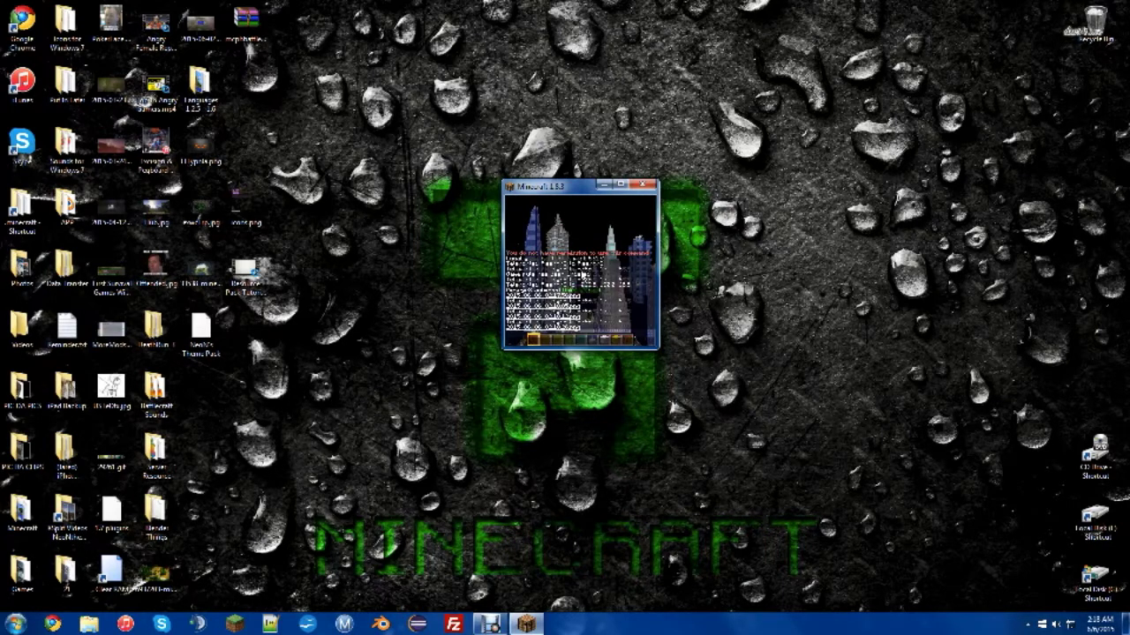
{"action": "key", "text": "Up"}
{"action": "key", "text": "Return"}
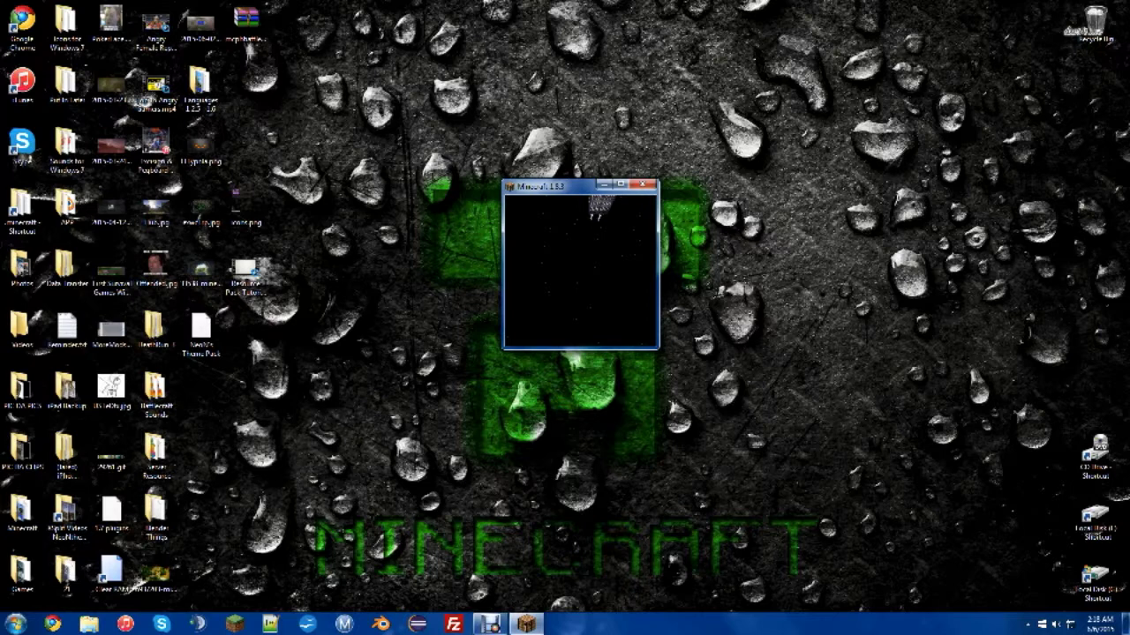
{"action": "key", "text": "t"}
{"action": "key", "text": "Up"}
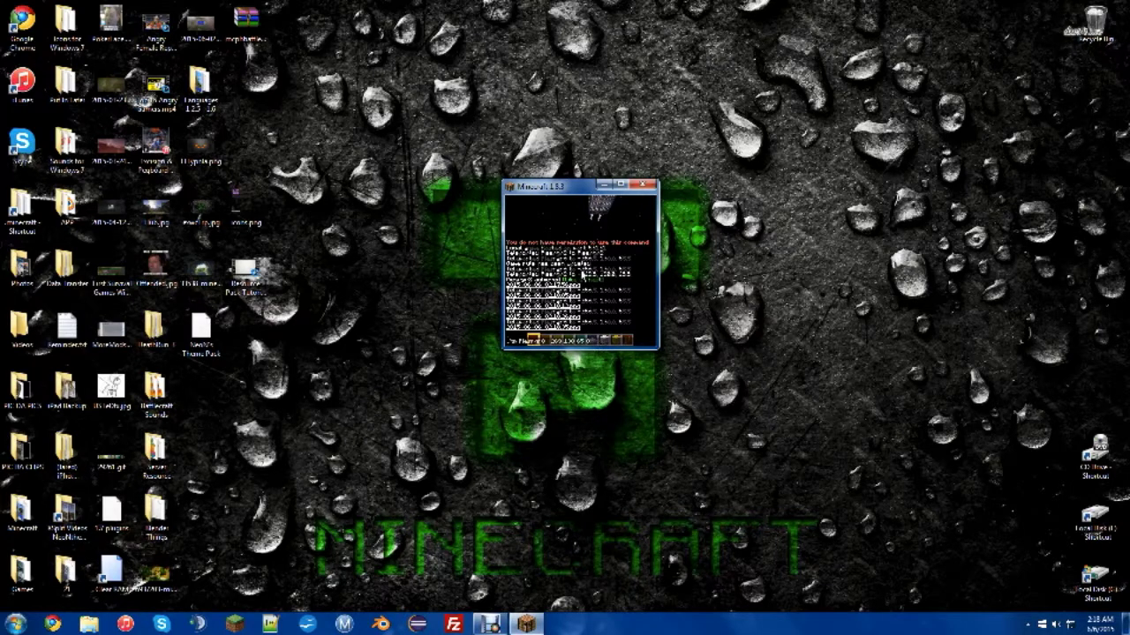
Teleport to the top-down city view, restore the HUD, and save and quit to title.
{"action": "key", "text": "Return"}
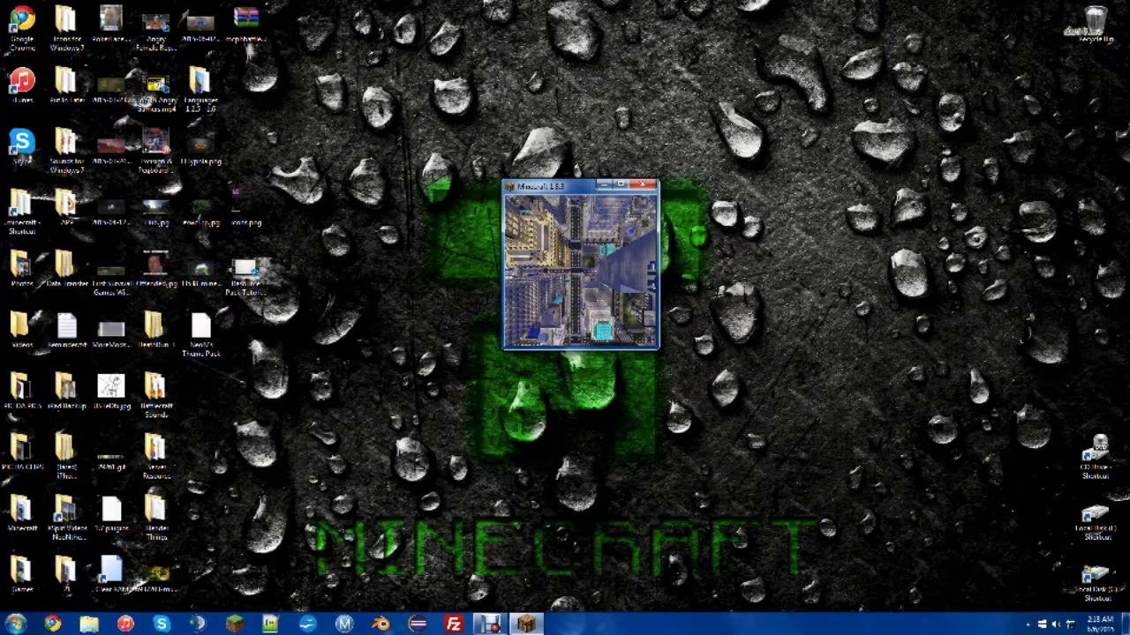
{"action": "key", "text": "F1"}
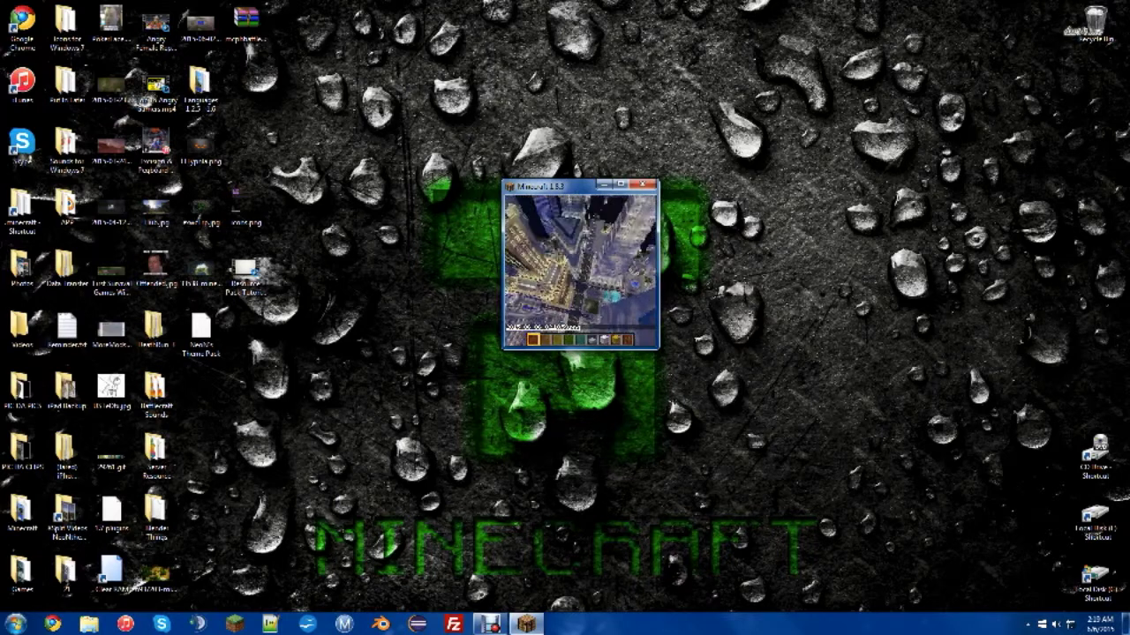
{"action": "key", "text": "Escape"}
{"action": "left_click", "coordinate": [591, 304]}
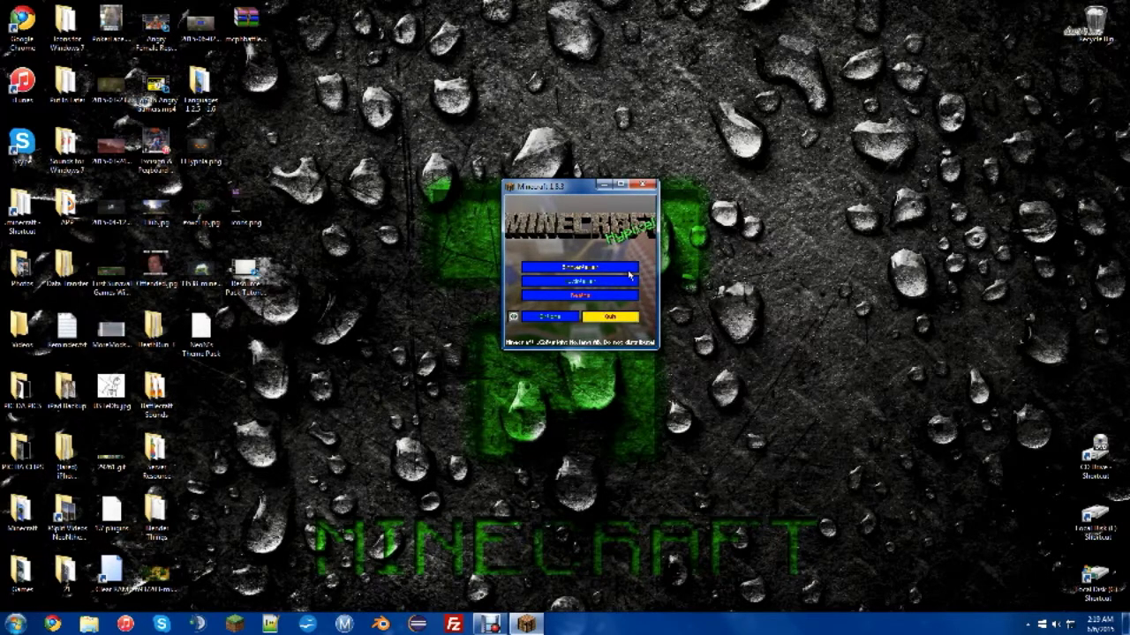
Quit Minecraft and open the screenshots folder inside .minecraft.
{"action": "left_click", "coordinate": [617, 322]}
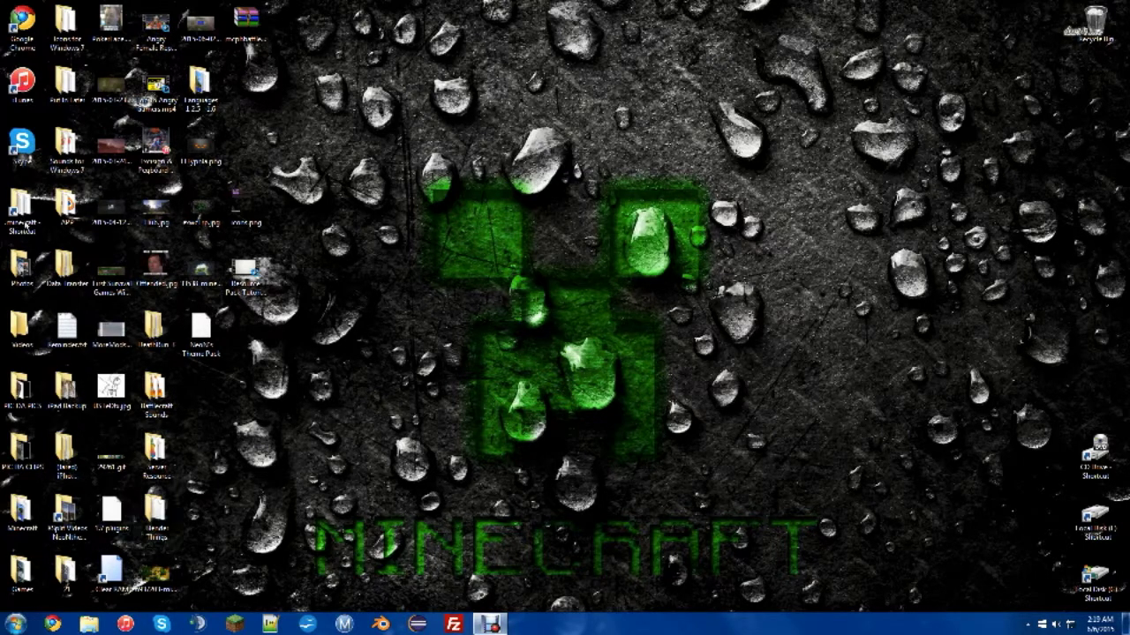
{"action": "double_click", "coordinate": [27, 202]}
{"action": "left_click", "coordinate": [433, 266]}
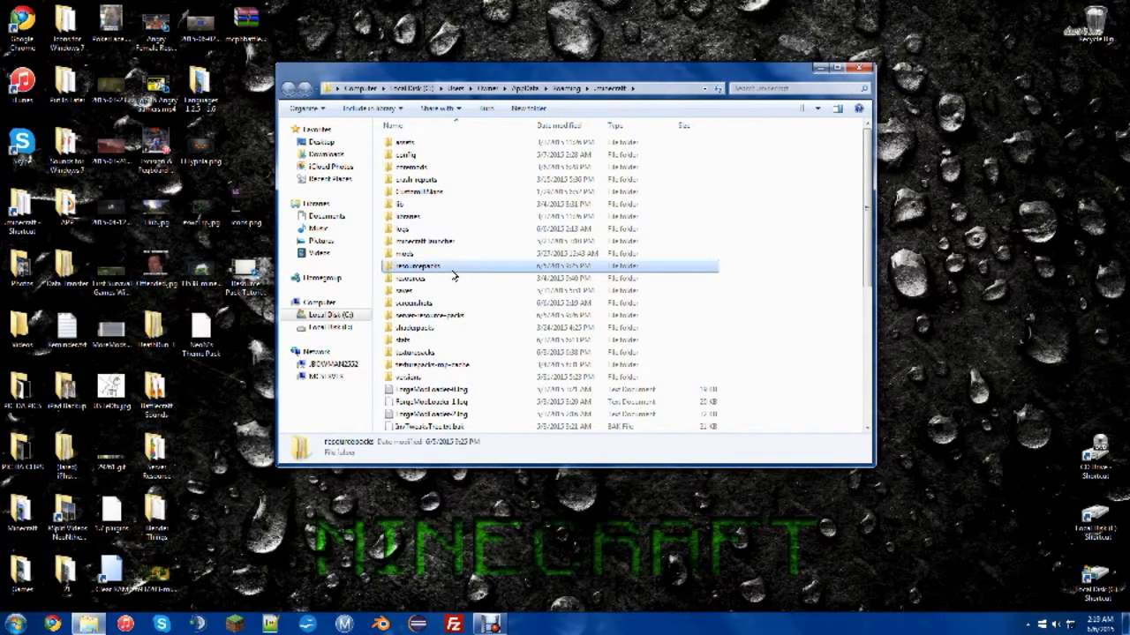
{"action": "double_click", "coordinate": [447, 304]}
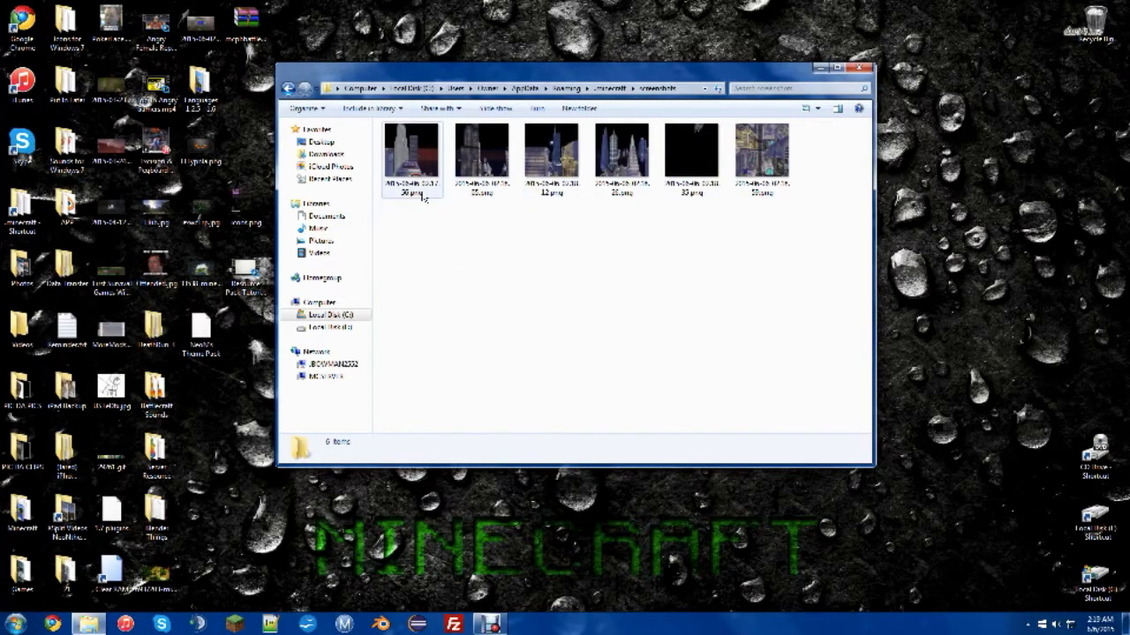
Rename the first two screenshots to panorama_0 and panorama_1.
{"action": "left_click", "coordinate": [418, 194]}
{"action": "left_click", "coordinate": [413, 188]}
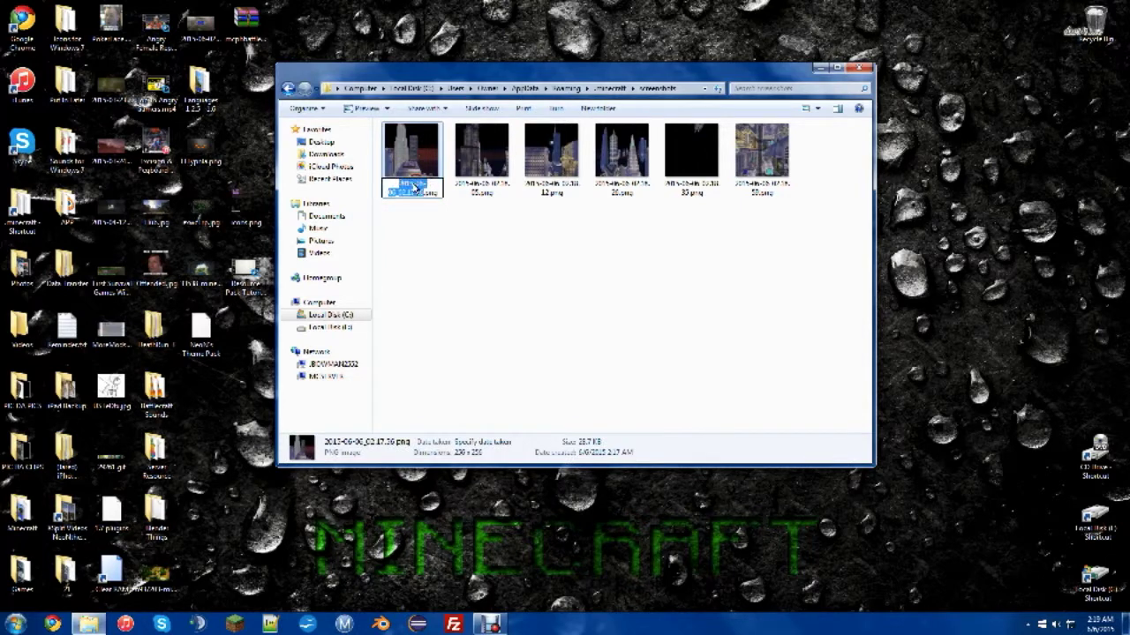
{"action": "key", "text": "BackSpace"}
{"action": "key", "text": "BackSpace"}
{"action": "key", "text": "BackSpace"}
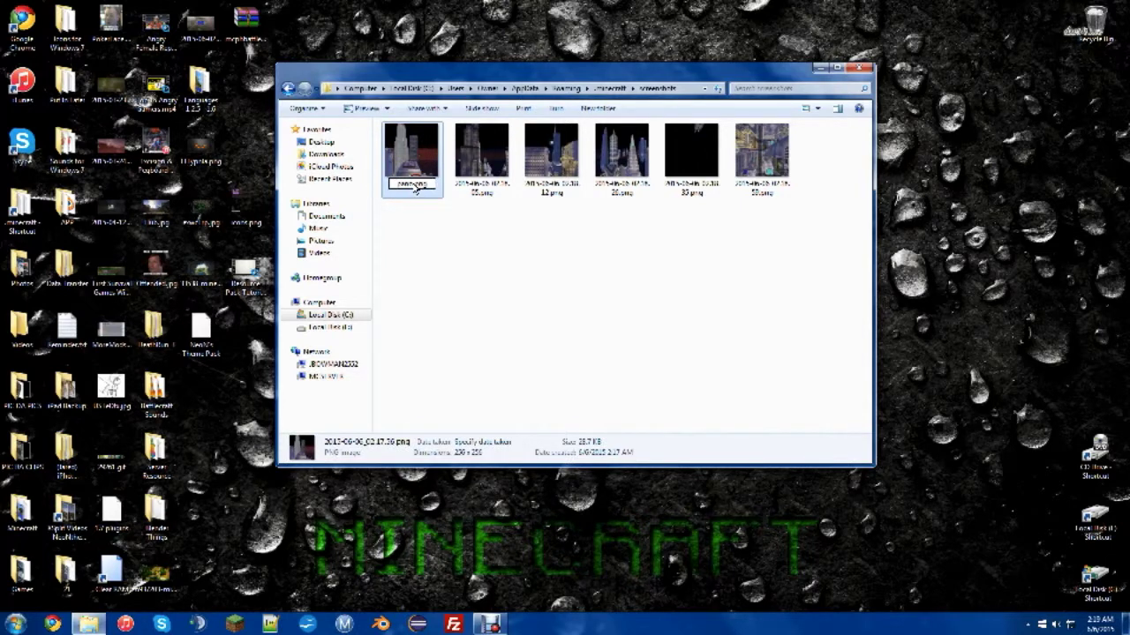
{"action": "type", "text": "panorama_0"}
{"action": "key", "text": "Return"}
{"action": "left_click", "coordinate": [406, 187]}
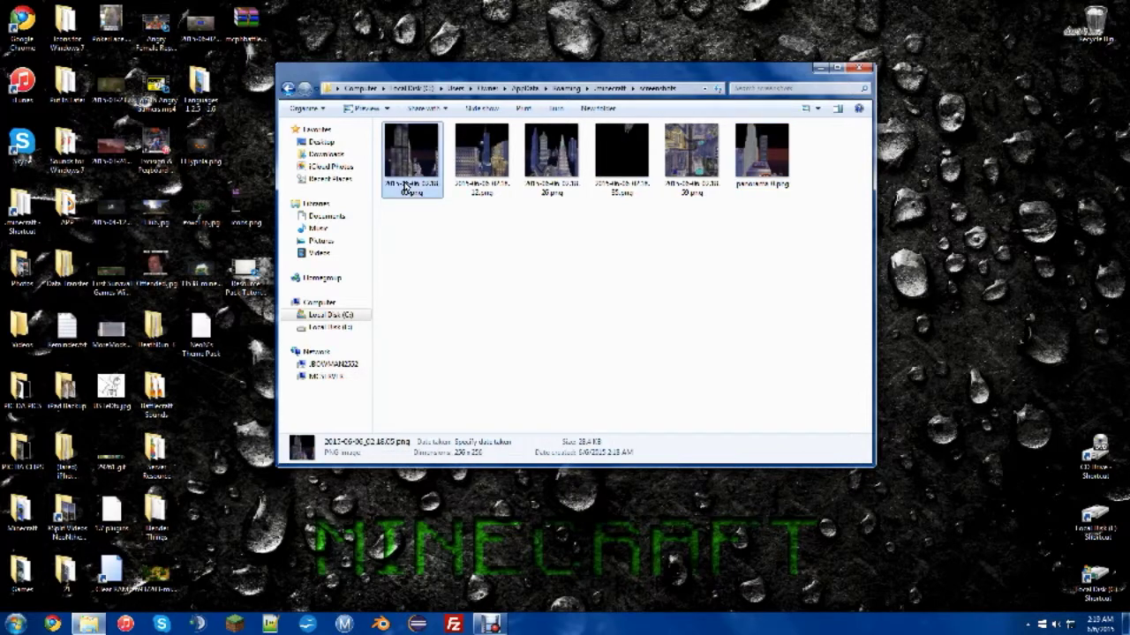
{"action": "left_click", "coordinate": [405, 188]}
{"action": "type", "text": "panorama_1"}
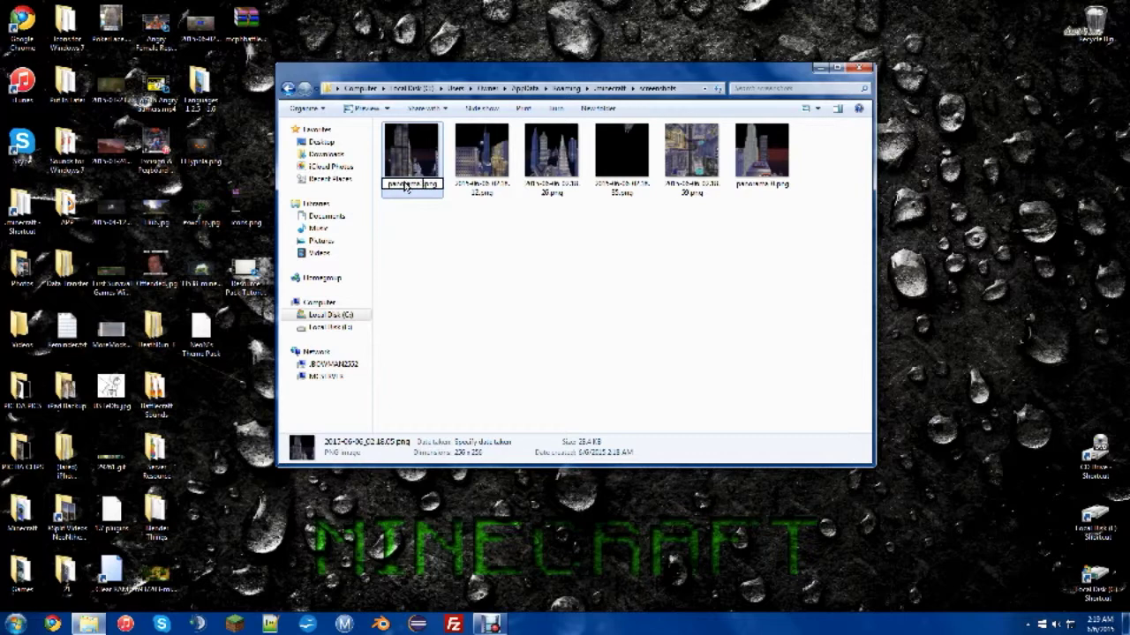
{"action": "key", "text": "Return"}
Rename the next two screenshots to panorama_2 and panorama_3.
{"action": "left_click", "coordinate": [405, 188]}
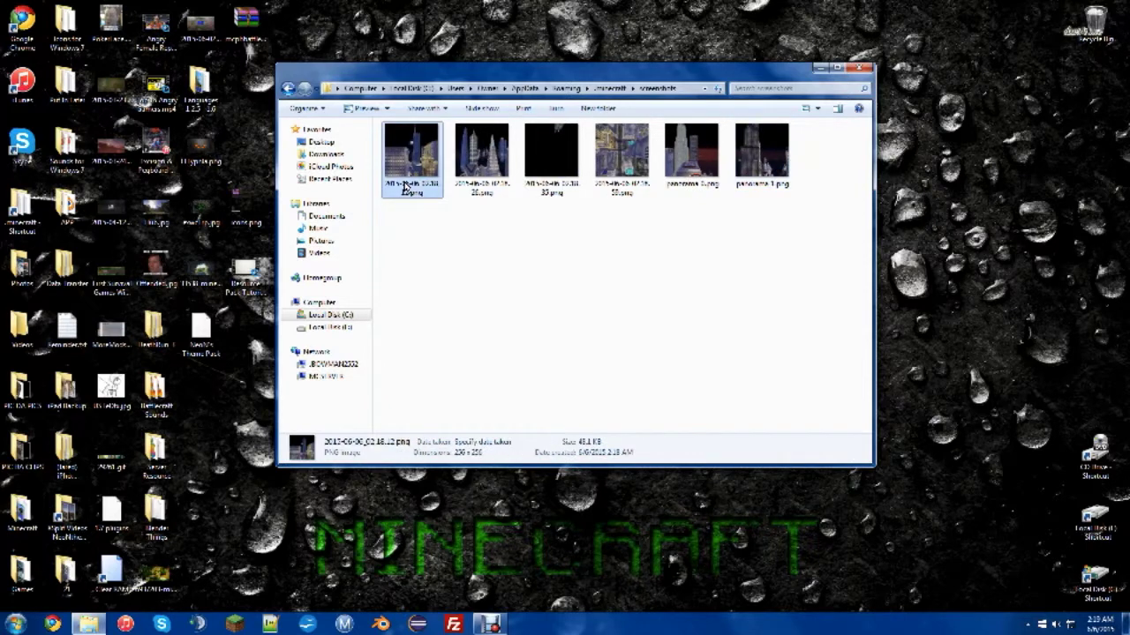
{"action": "left_click", "coordinate": [406, 187]}
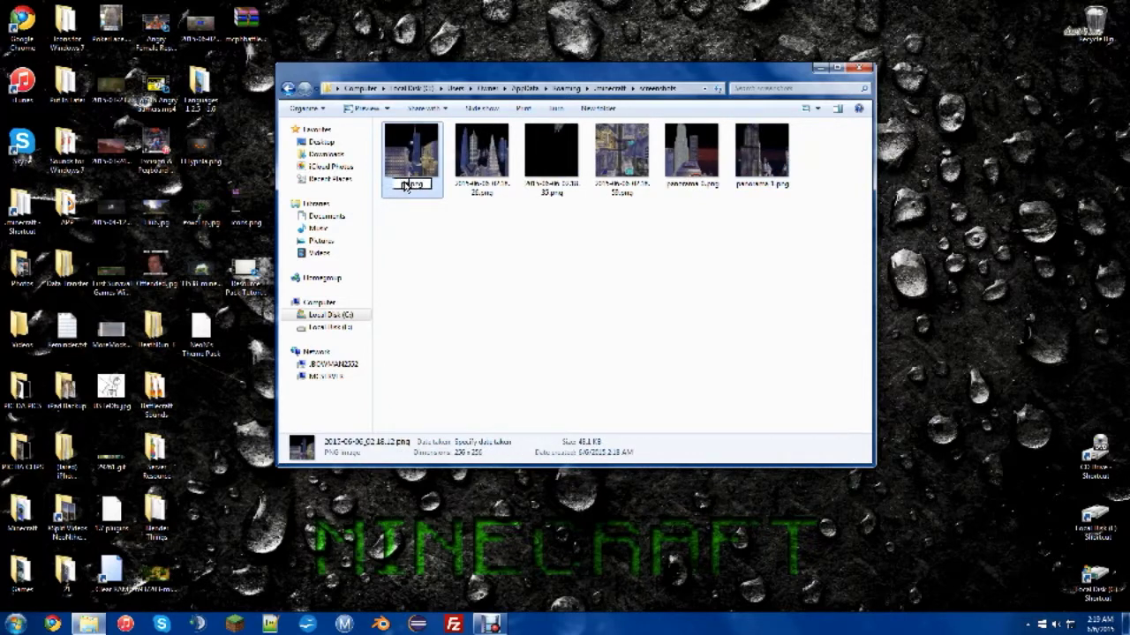
{"action": "type", "text": "panorama_2"}
{"action": "key", "text": "Return"}
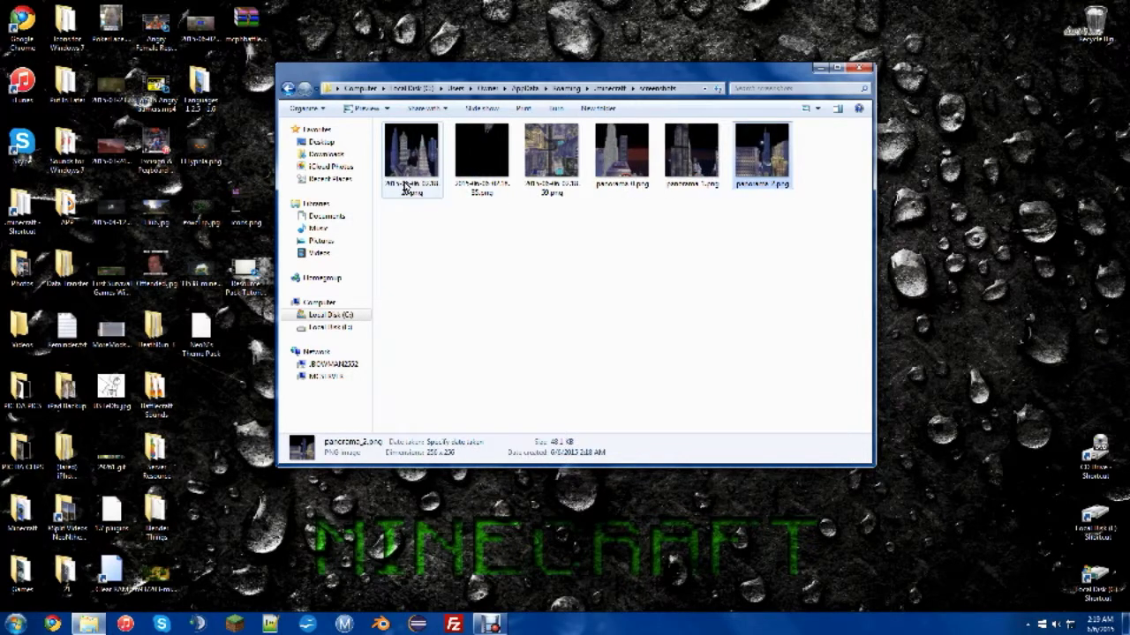
{"action": "left_click", "coordinate": [405, 187]}
{"action": "left_click", "coordinate": [405, 187]}
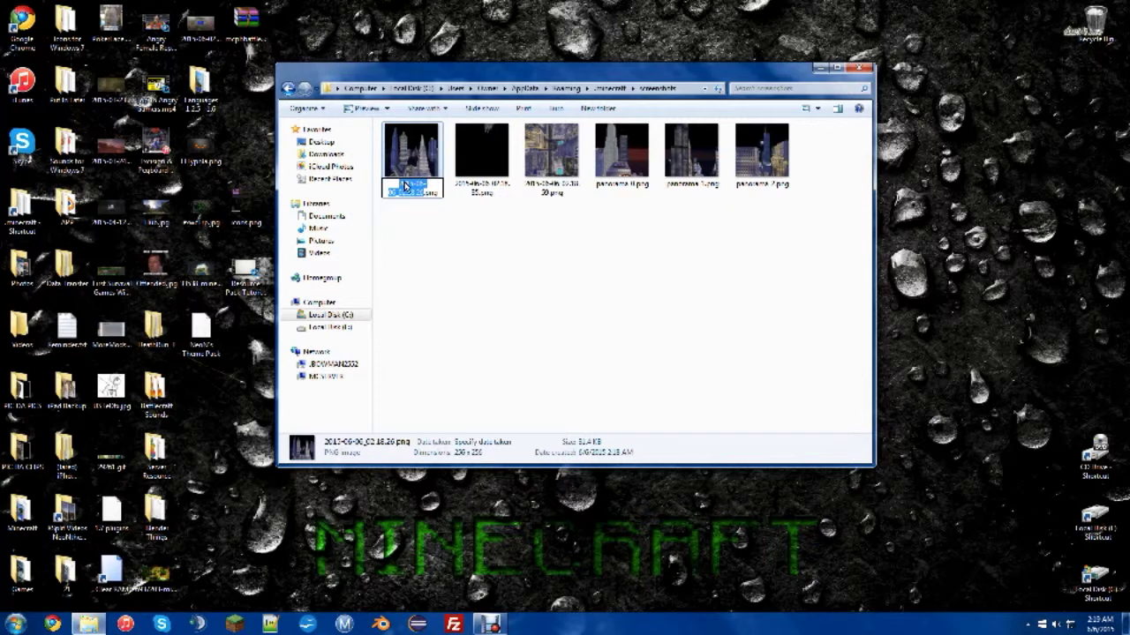
{"action": "key", "text": "BackSpace"}
{"action": "type", "text": "panorama_3"}
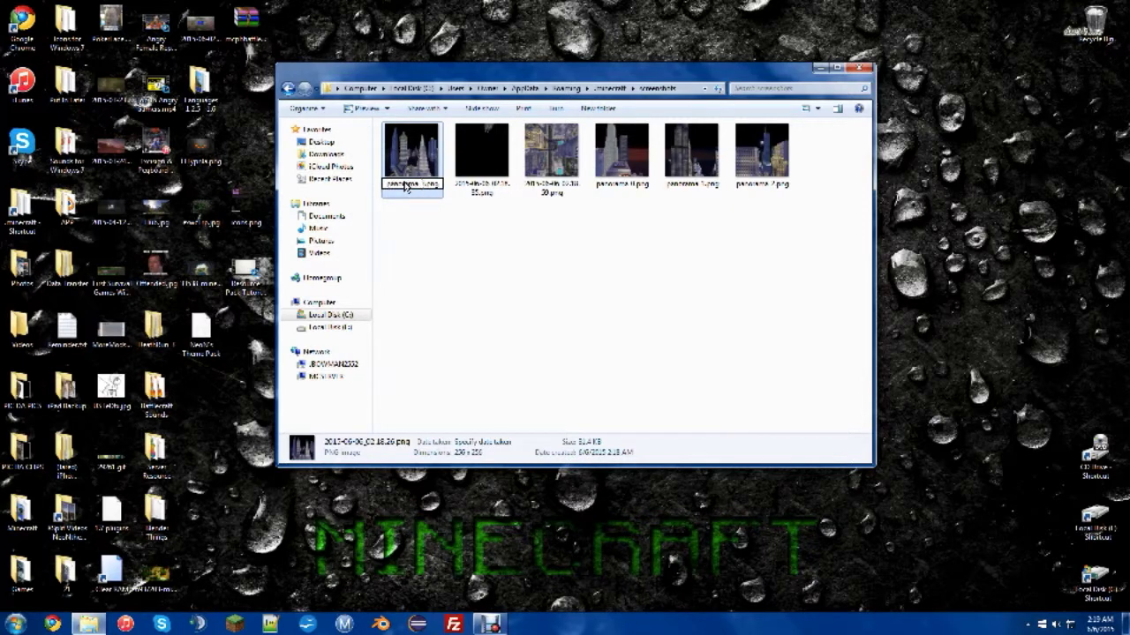
{"action": "key", "text": "Return"}
Rename the last two screenshots to panorama_4 and panorama_5.
{"action": "left_click", "coordinate": [406, 188]}
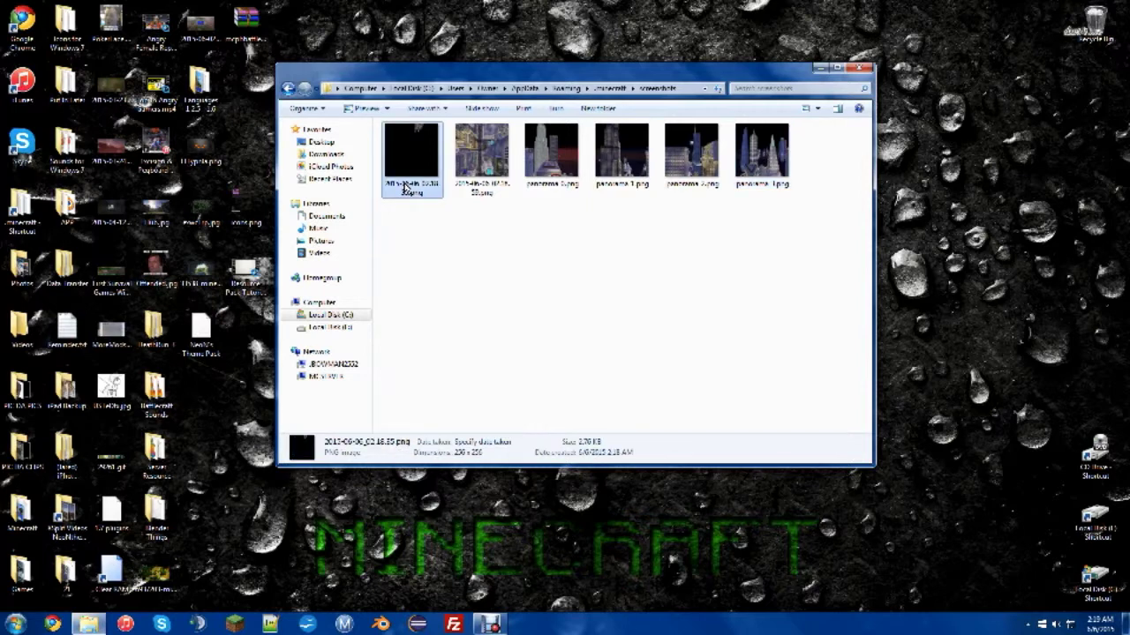
{"action": "left_click", "coordinate": [406, 187]}
{"action": "type", "text": "panora"}
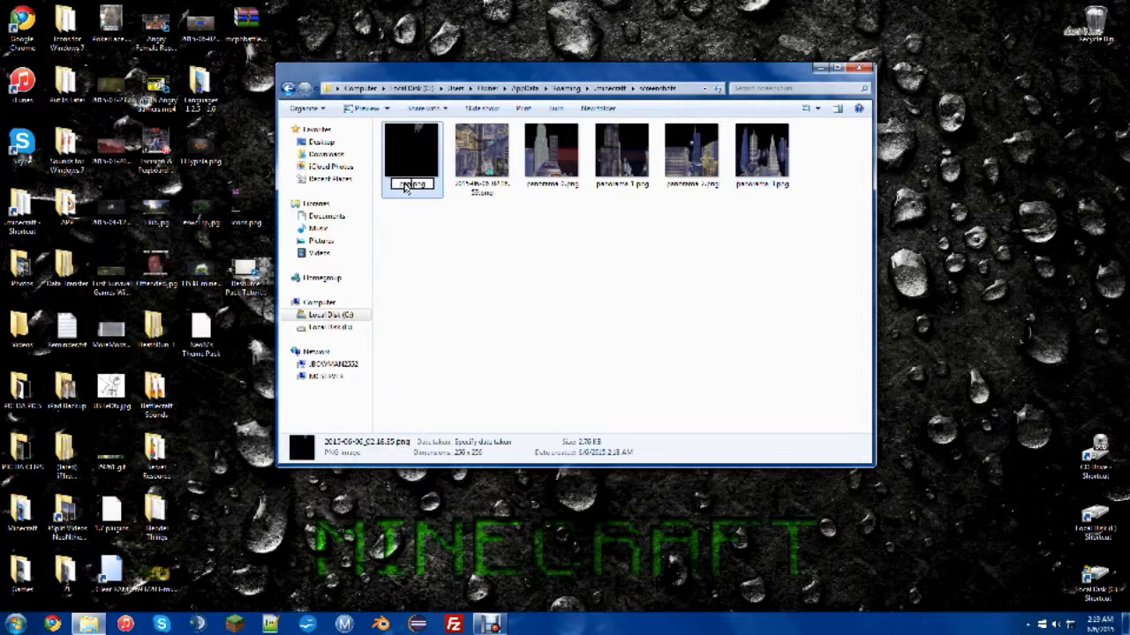
{"action": "type", "text": "ma_4"}
{"action": "key", "text": "Return"}
{"action": "left_click", "coordinate": [406, 188]}
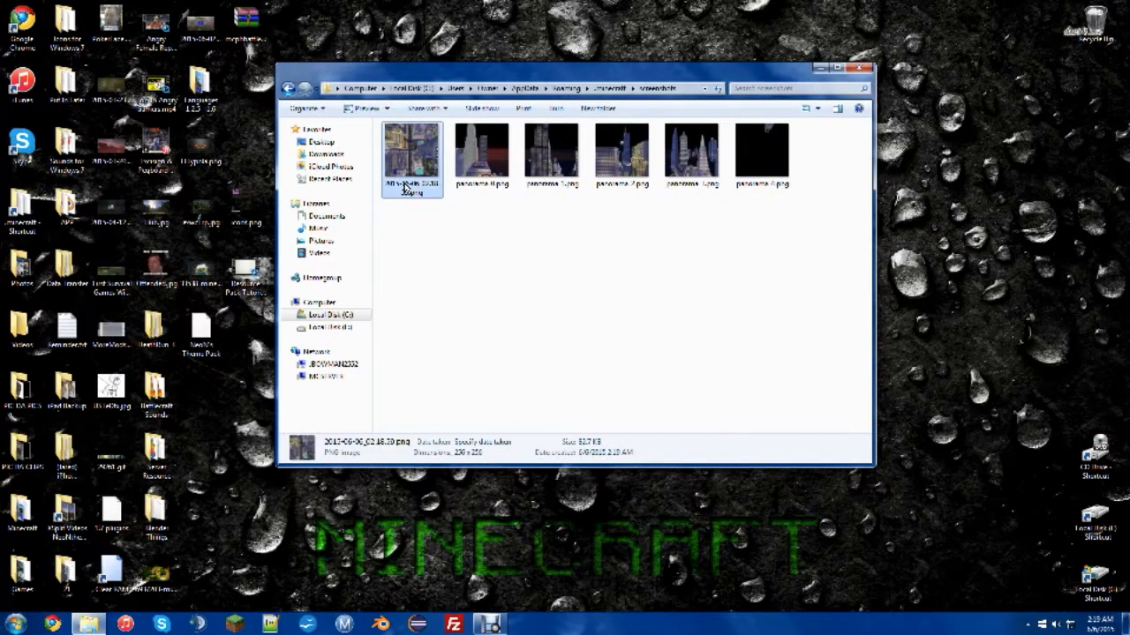
{"action": "left_click", "coordinate": [406, 188]}
{"action": "type", "text": "pano"}
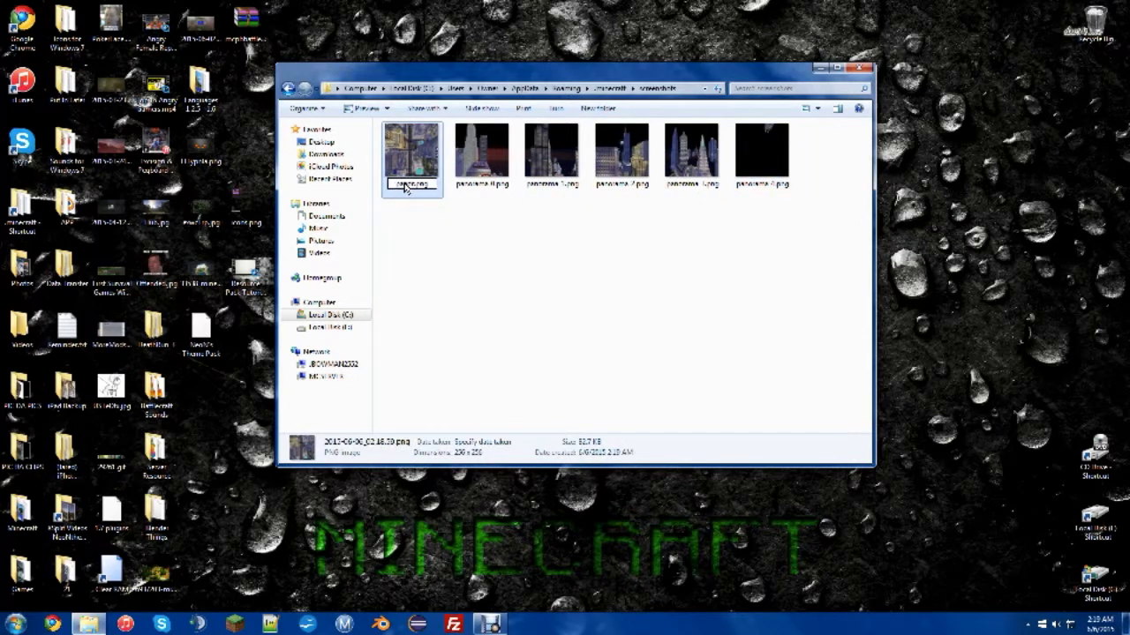
{"action": "type", "text": "rama_5"}
{"action": "key", "text": "Return"}
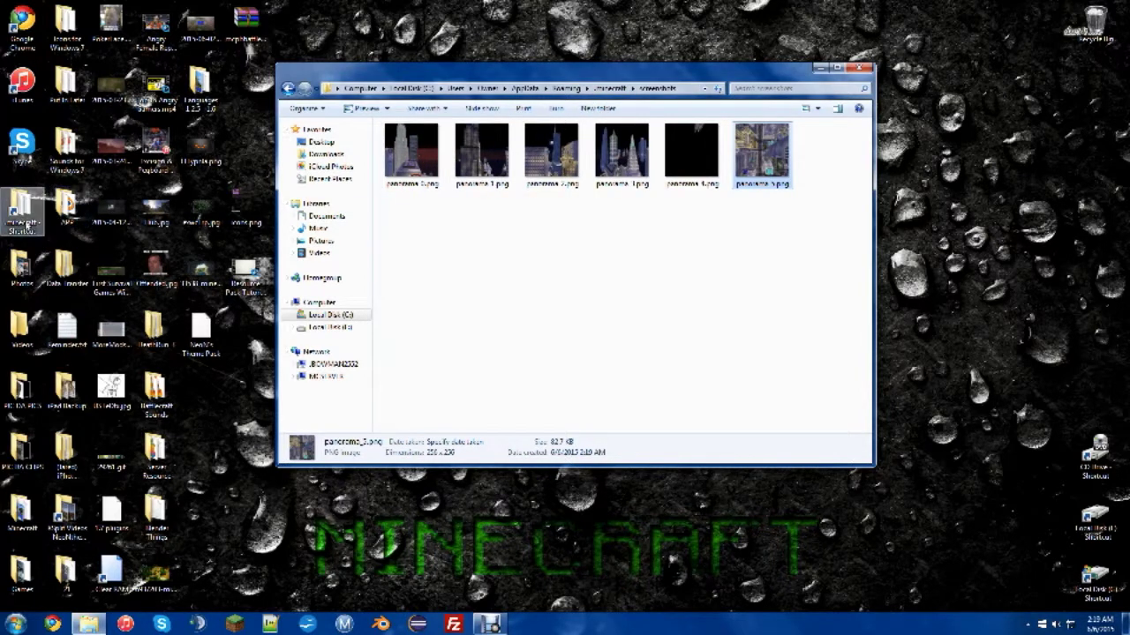
{"action": "double_click", "coordinate": [19, 207]}
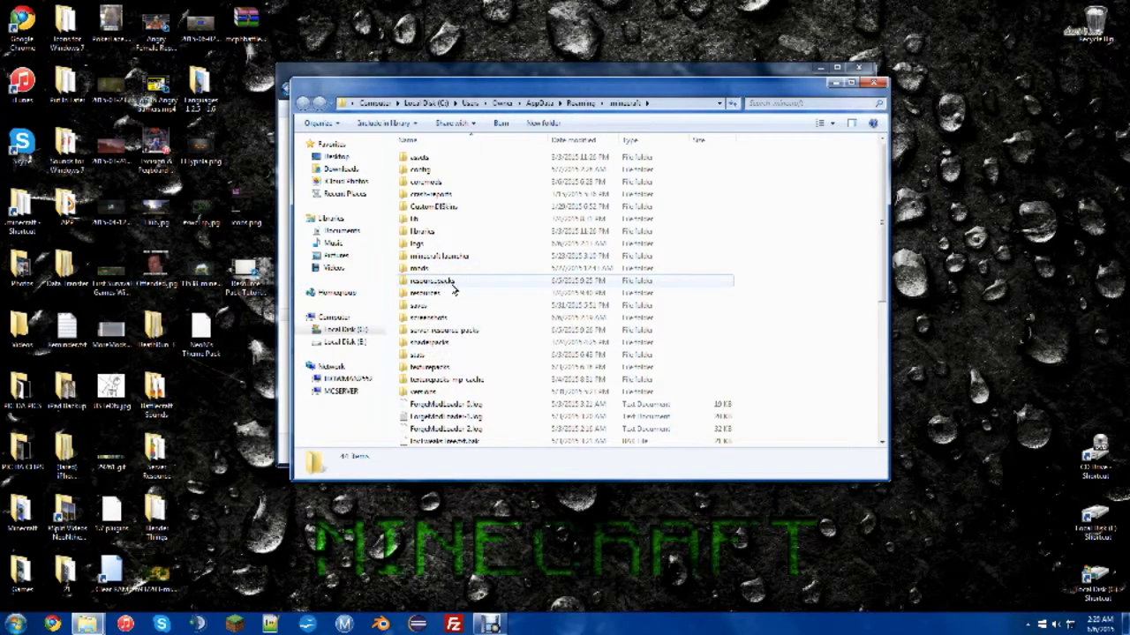
Navigate to resourcepacks > Youtube > assets > minecraft in a second Explorer window.
{"action": "double_click", "coordinate": [455, 283]}
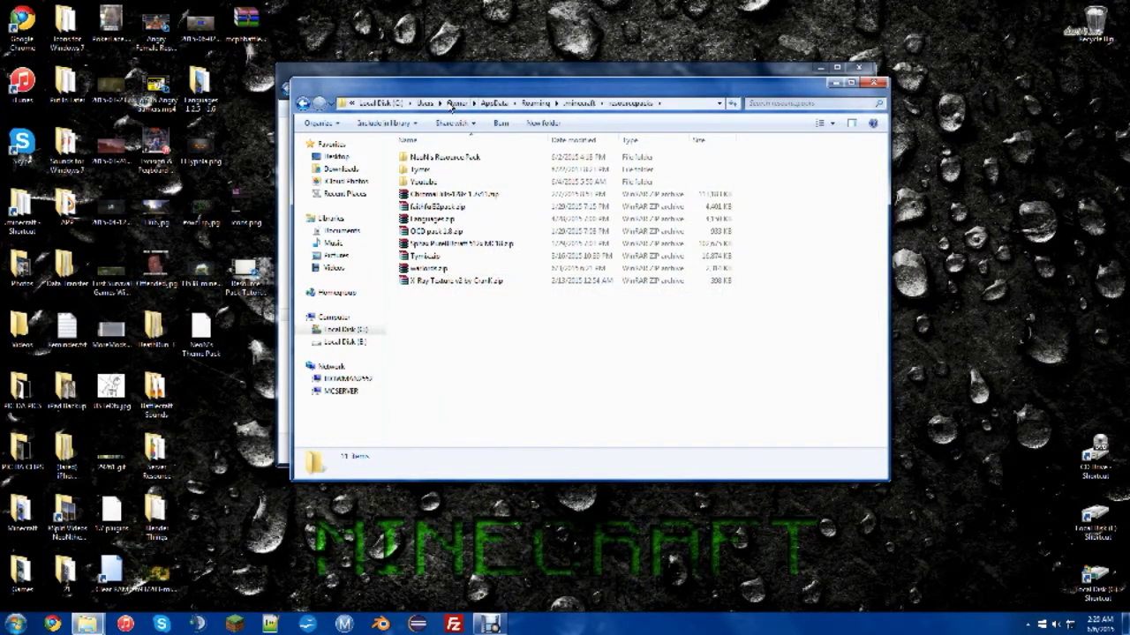
{"action": "left_click_drag", "start_coordinate": [459, 89], "coordinate": [633, 125]}
{"action": "double_click", "coordinate": [618, 219]}
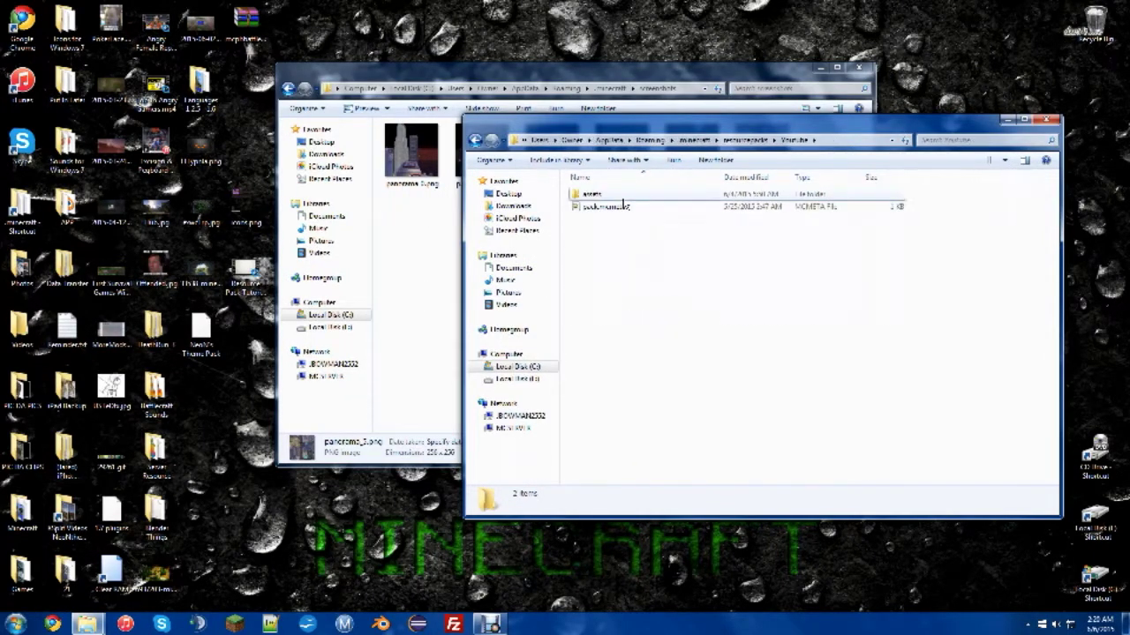
{"action": "double_click", "coordinate": [618, 194]}
{"action": "double_click", "coordinate": [625, 194]}
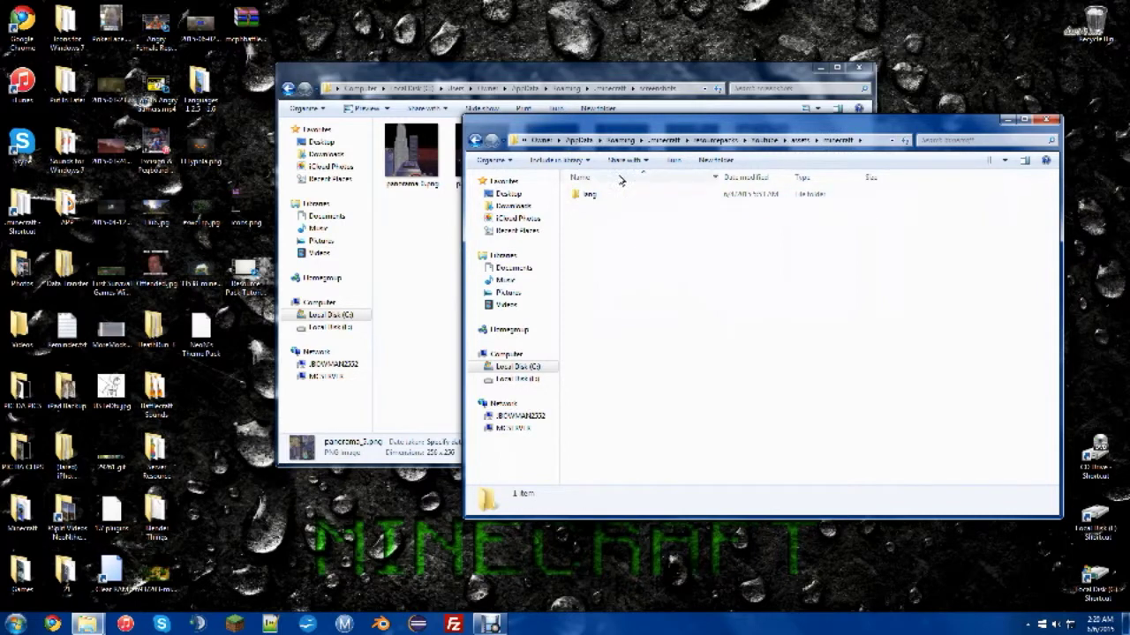
Create a textures folder and a gui folder inside it.
{"action": "left_click", "coordinate": [726, 159]}
{"action": "type", "text": "te"}
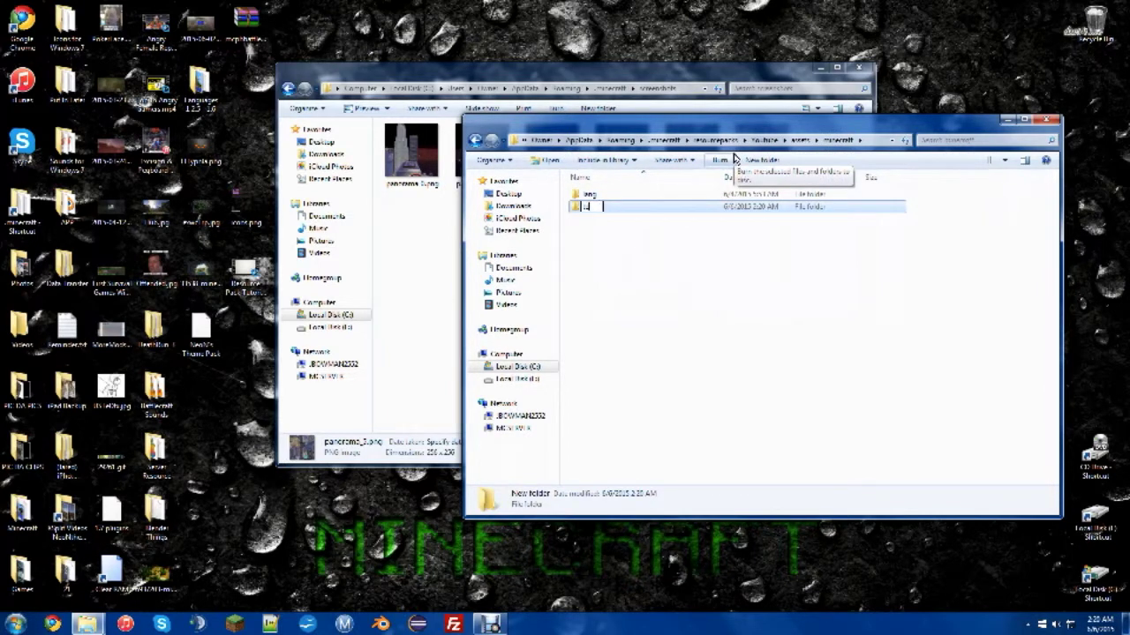
{"action": "type", "text": "xtures"}
{"action": "key", "text": "Return"}
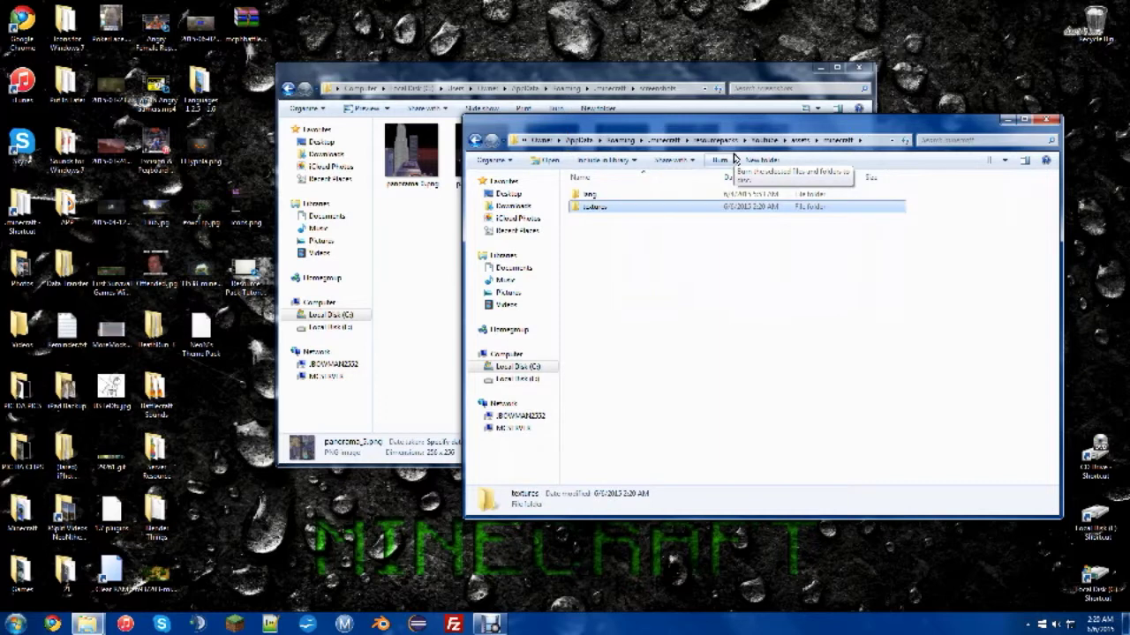
{"action": "double_click", "coordinate": [663, 208]}
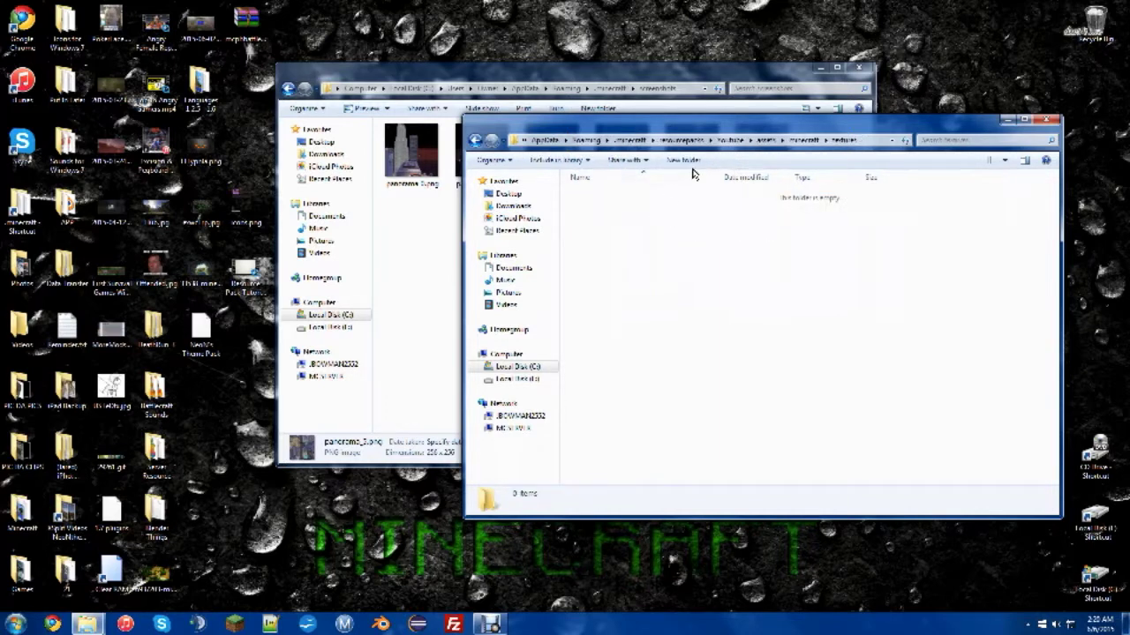
{"action": "left_click", "coordinate": [693, 168]}
{"action": "type", "text": "gu"}
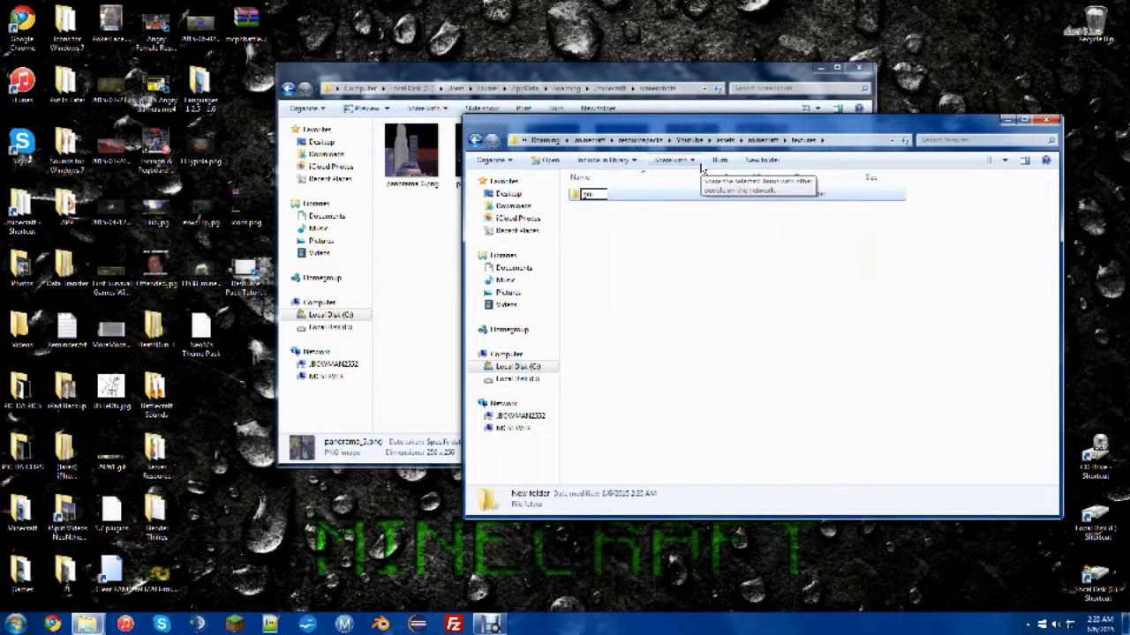
{"action": "type", "text": "i"}
{"action": "key", "text": "Return"}
{"action": "double_click", "coordinate": [709, 196]}
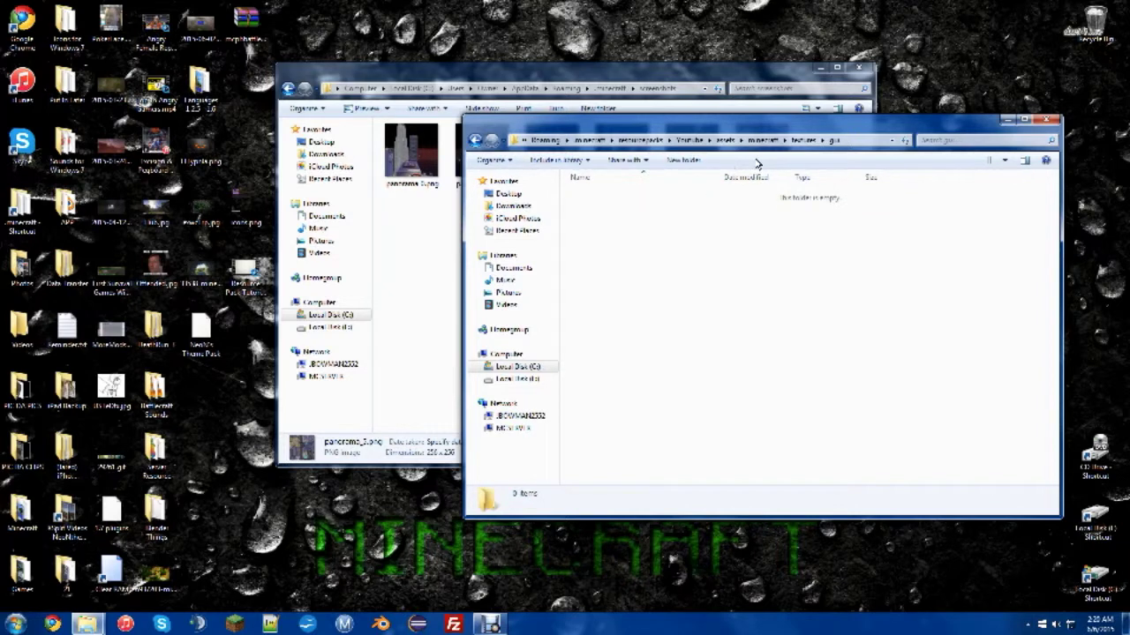
Create a title folder inside gui and a background folder inside title.
{"action": "left_click", "coordinate": [686, 163]}
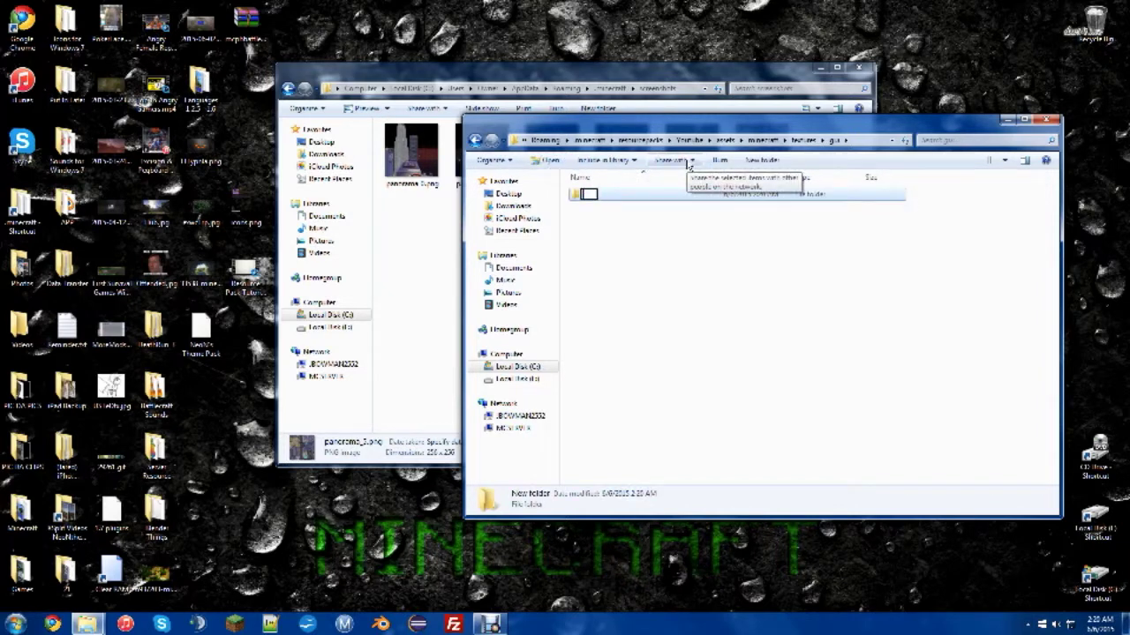
{"action": "type", "text": "title"}
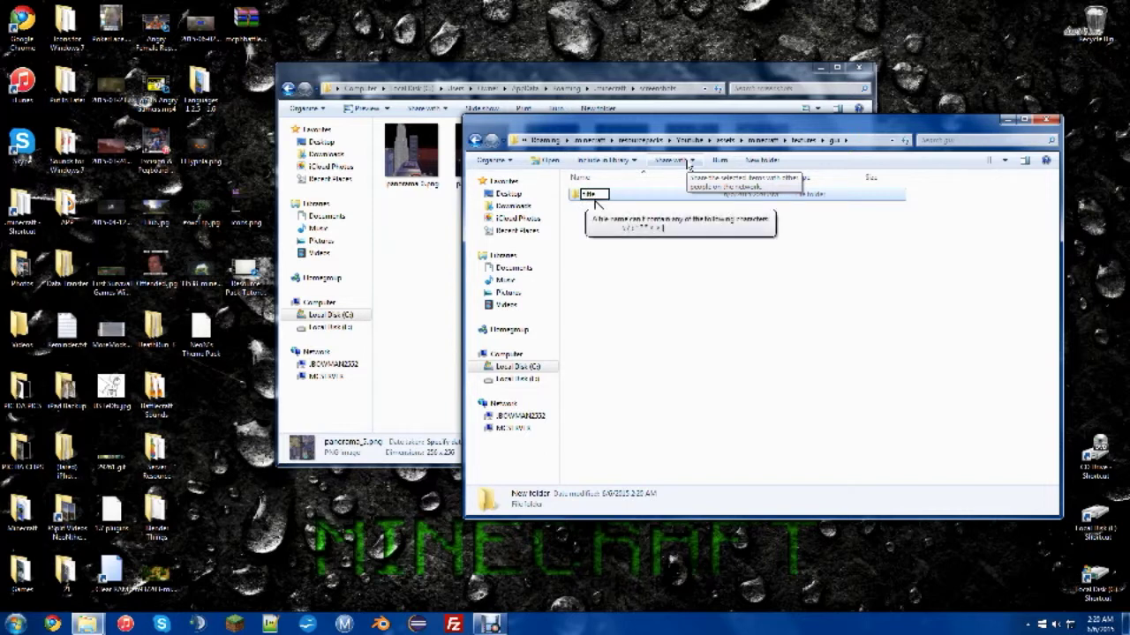
{"action": "key", "text": "Return"}
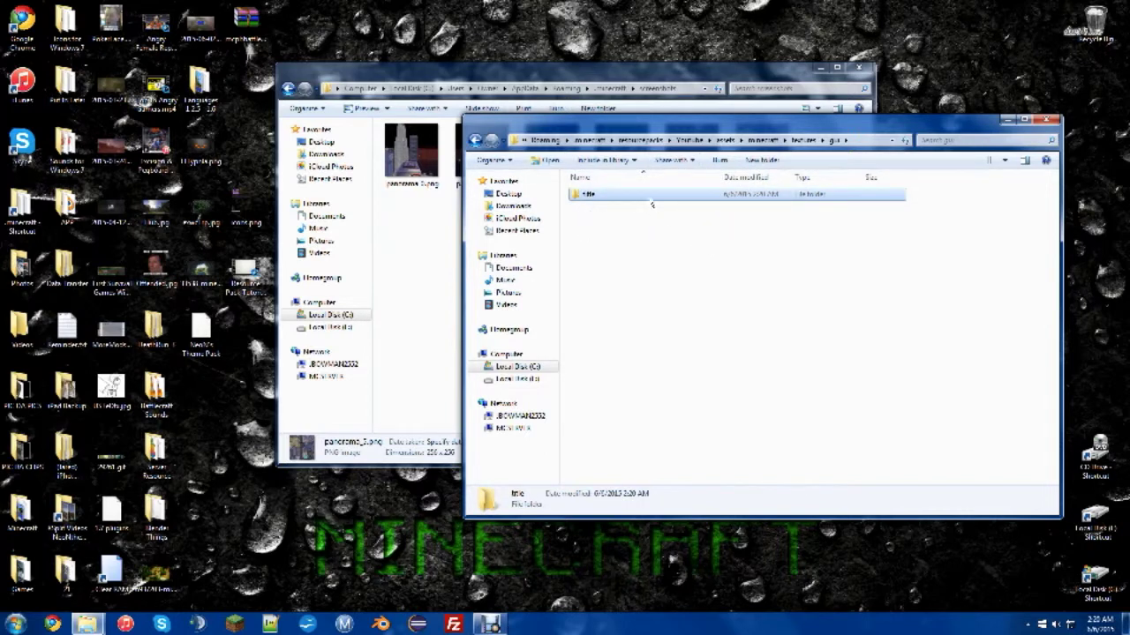
{"action": "double_click", "coordinate": [649, 200]}
{"action": "left_click", "coordinate": [686, 160]}
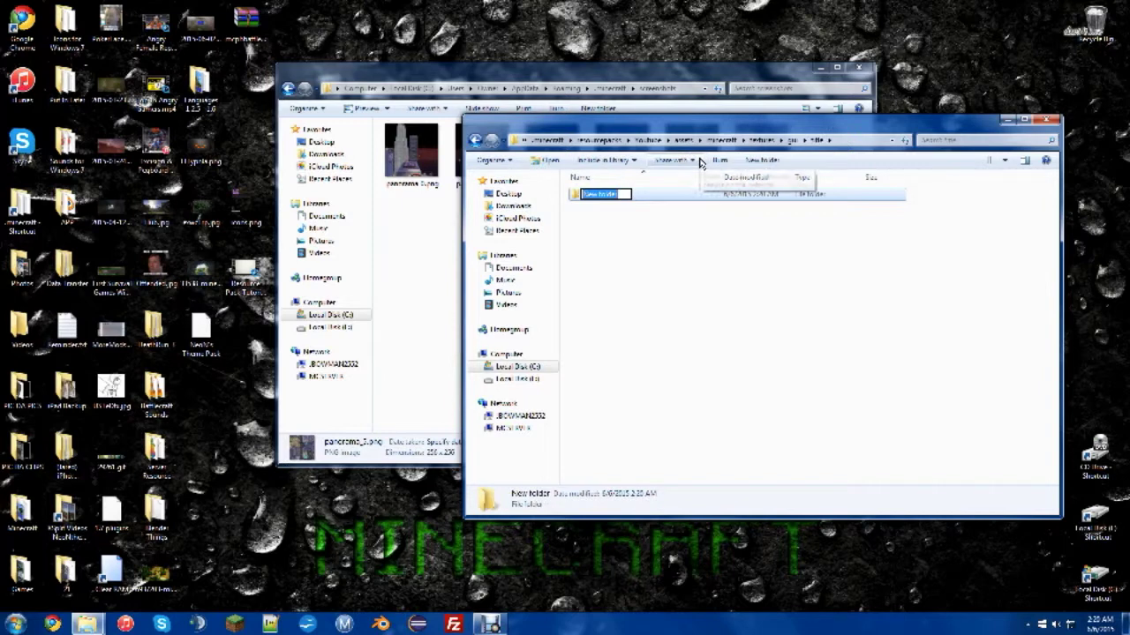
{"action": "type", "text": "backgroun"}
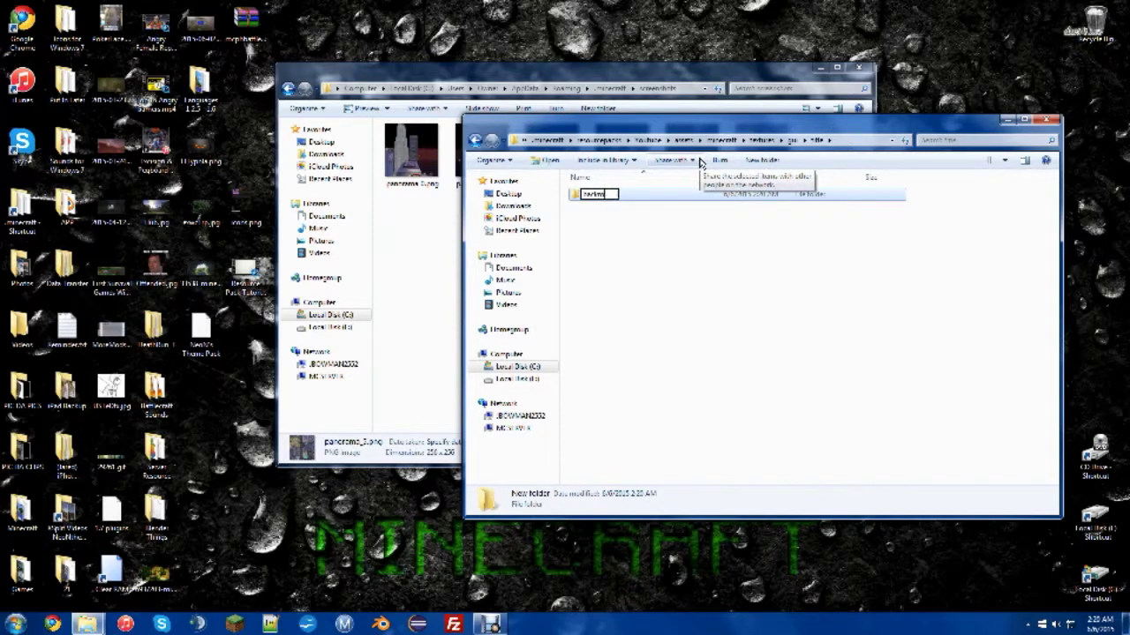
{"action": "key", "text": "BackSpace"}
{"action": "key", "text": "BackSpace"}
{"action": "key", "text": "BackSpace"}
{"action": "type", "text": "ground"}
{"action": "key", "text": "Return"}
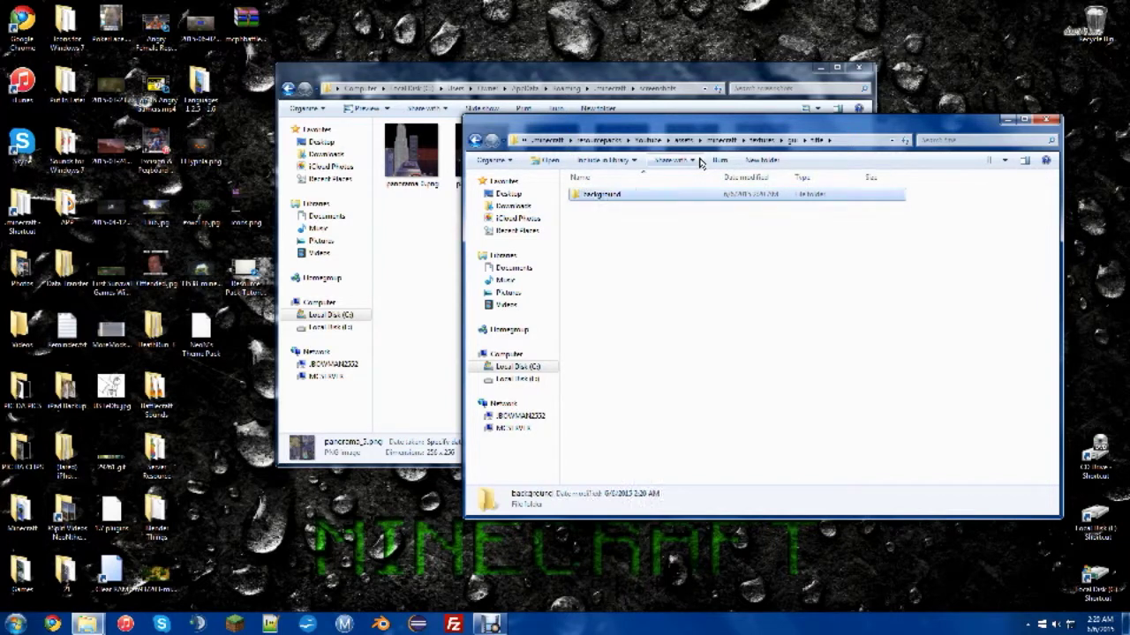
{"action": "double_click", "coordinate": [643, 194]}
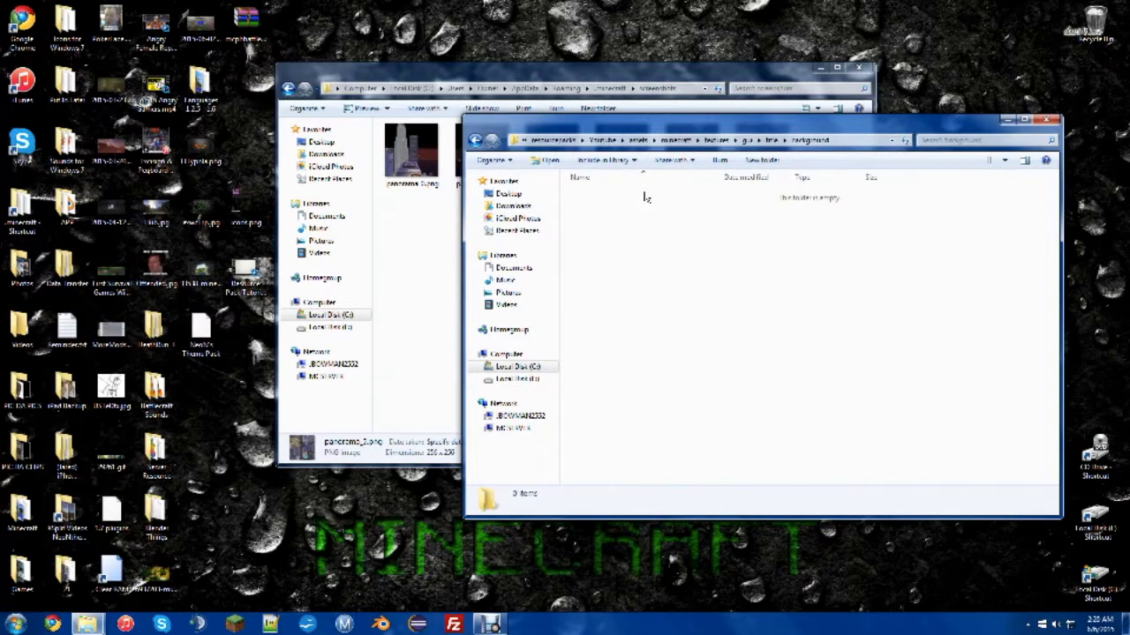
Move all six panorama images into the background folder and view them as large thumbnails.
{"action": "left_click", "coordinate": [421, 215]}
{"action": "mouse_move", "coordinate": [415, 226]}
{"action": "left_mouse_down"}
{"action": "mouse_move", "coordinate": [694, 119]}
{"action": "mouse_move", "coordinate": [799, 123]}
{"action": "left_mouse_up"}
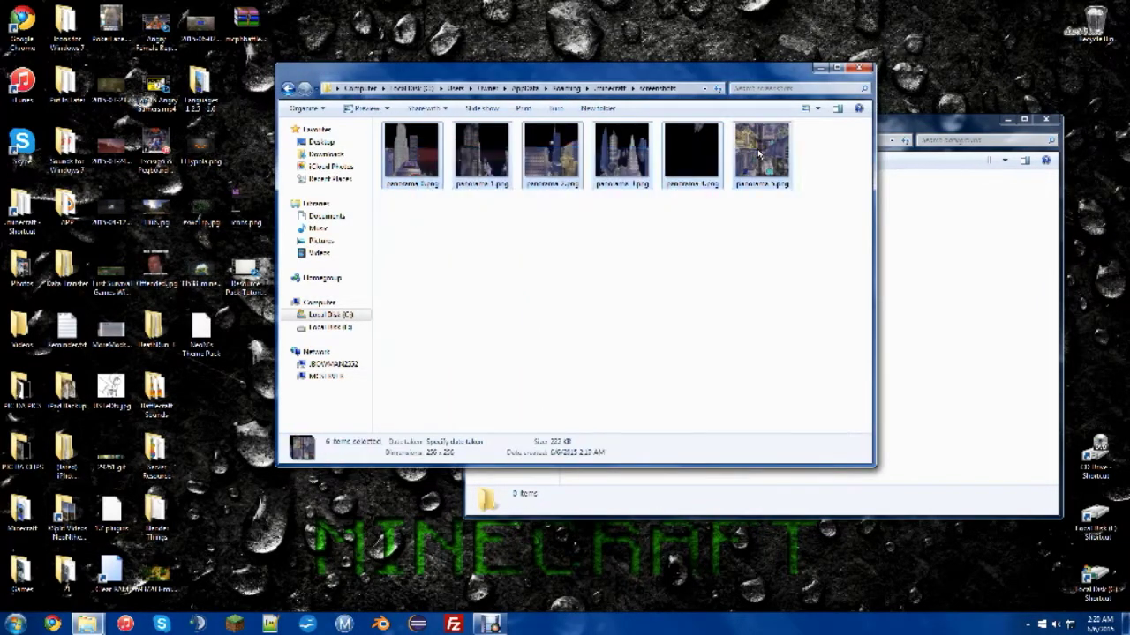
{"action": "left_click_drag", "start_coordinate": [776, 167], "coordinate": [962, 289]}
{"action": "left_click", "coordinate": [838, 374]}
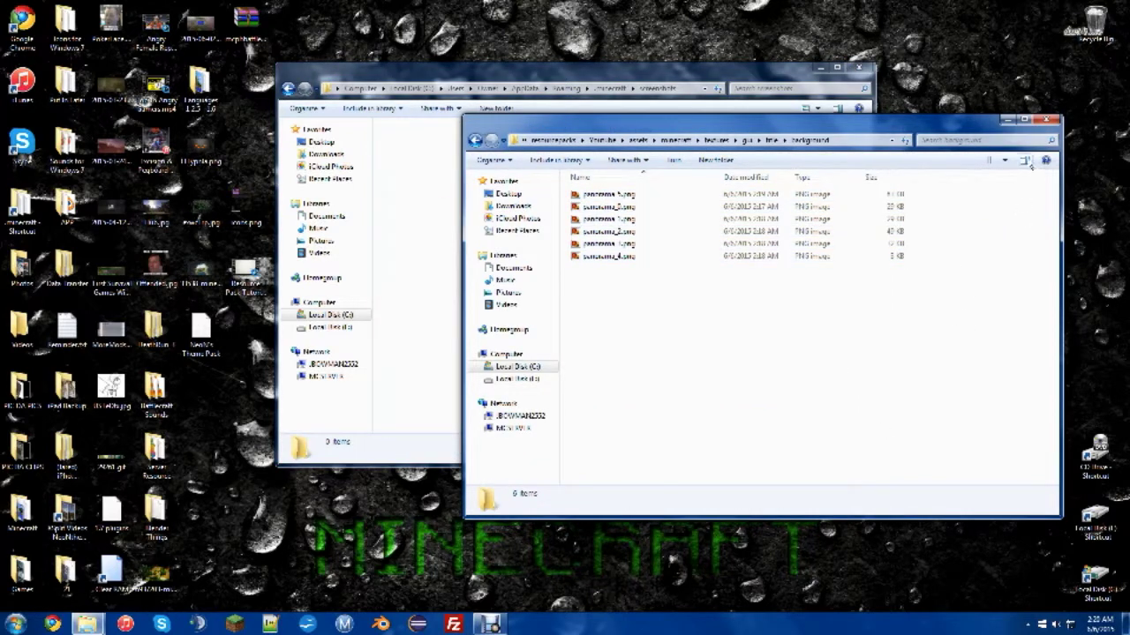
{"action": "left_click", "coordinate": [1003, 162]}
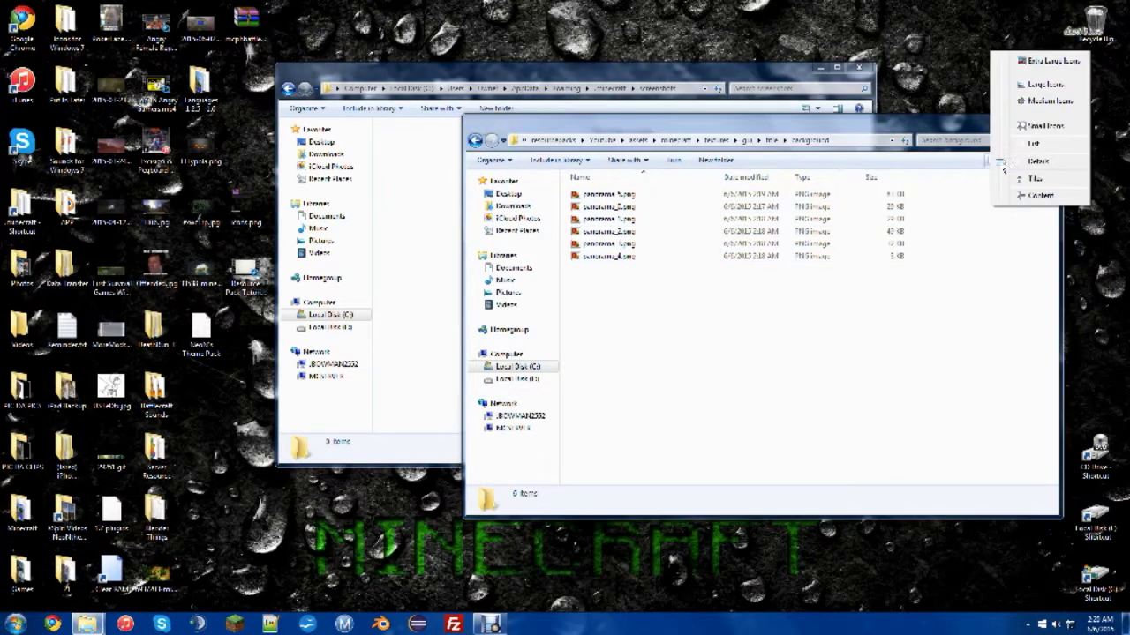
{"action": "left_click", "coordinate": [1050, 84]}
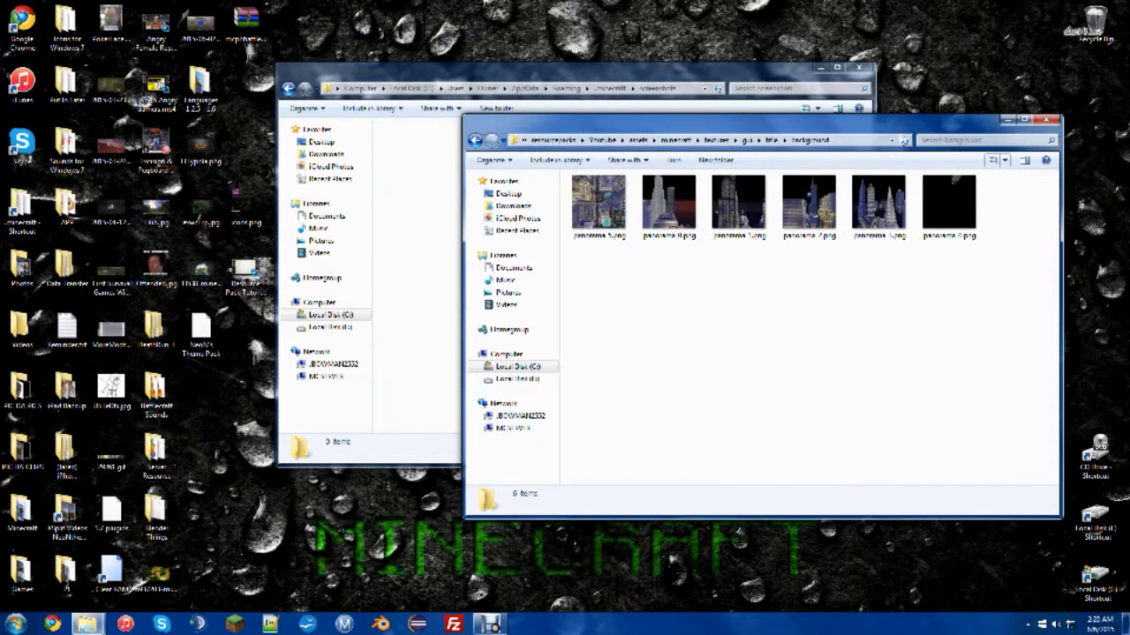
{"action": "left_click", "coordinate": [609, 215]}
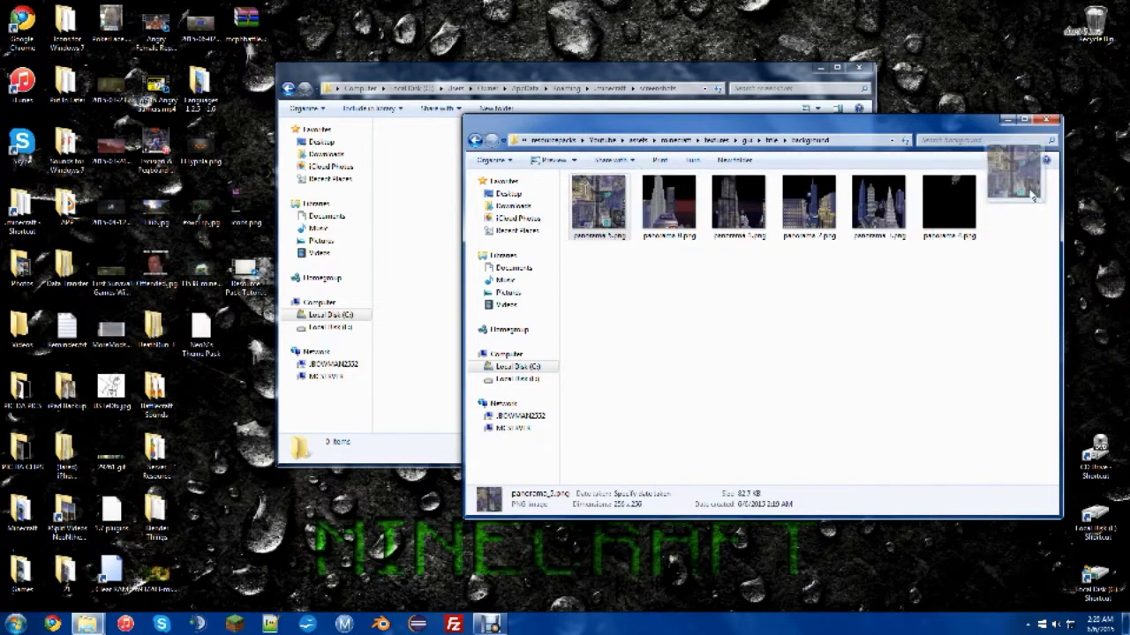
Sort the background folder by name so panorama_0 to panorama_5 appear in order.
{"action": "right_click", "coordinate": [714, 294]}
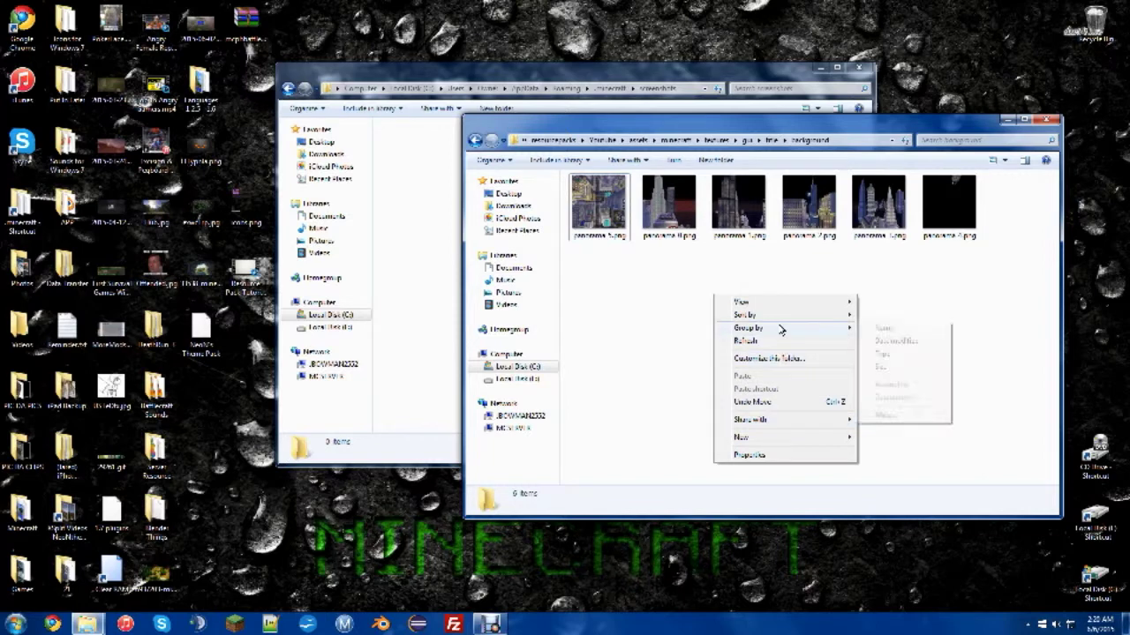
{"action": "mouse_move", "coordinate": [781, 315]}
{"action": "left_click", "coordinate": [892, 371]}
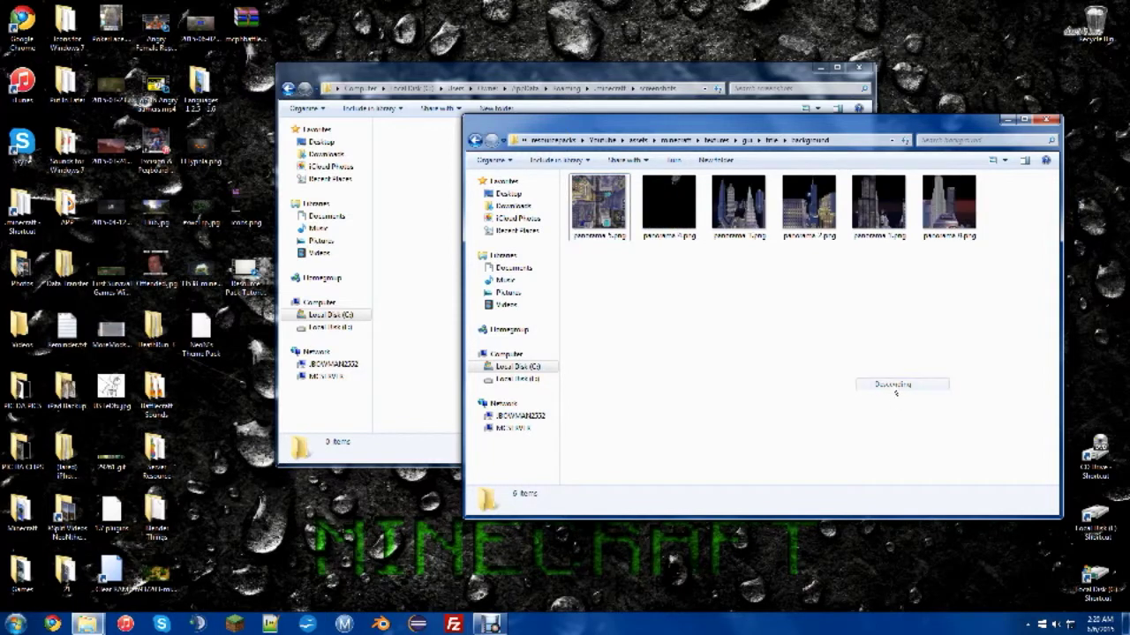
{"action": "right_click", "coordinate": [797, 320]}
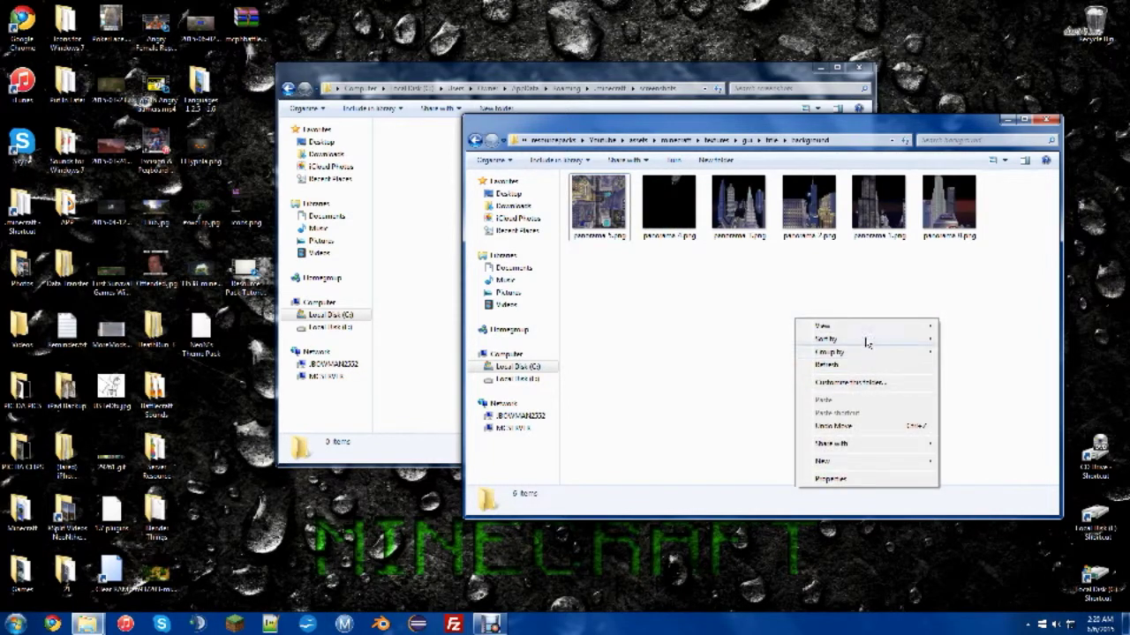
{"action": "mouse_move", "coordinate": [900, 341]}
{"action": "left_click", "coordinate": [966, 399]}
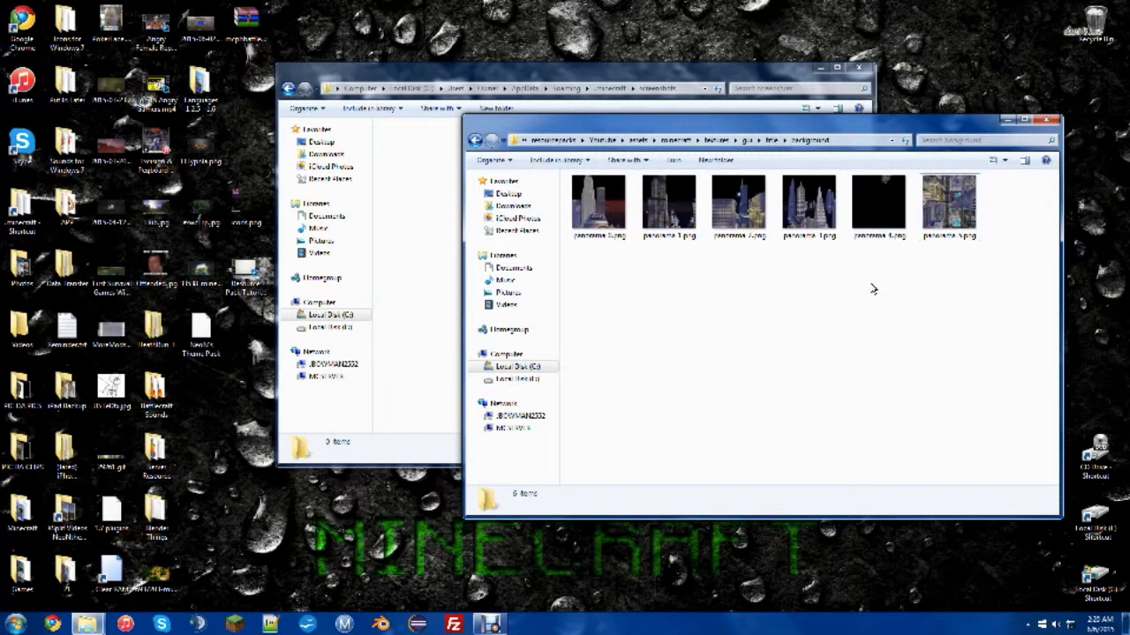
{"action": "left_click_drag", "start_coordinate": [955, 122], "coordinate": [765, 124]}
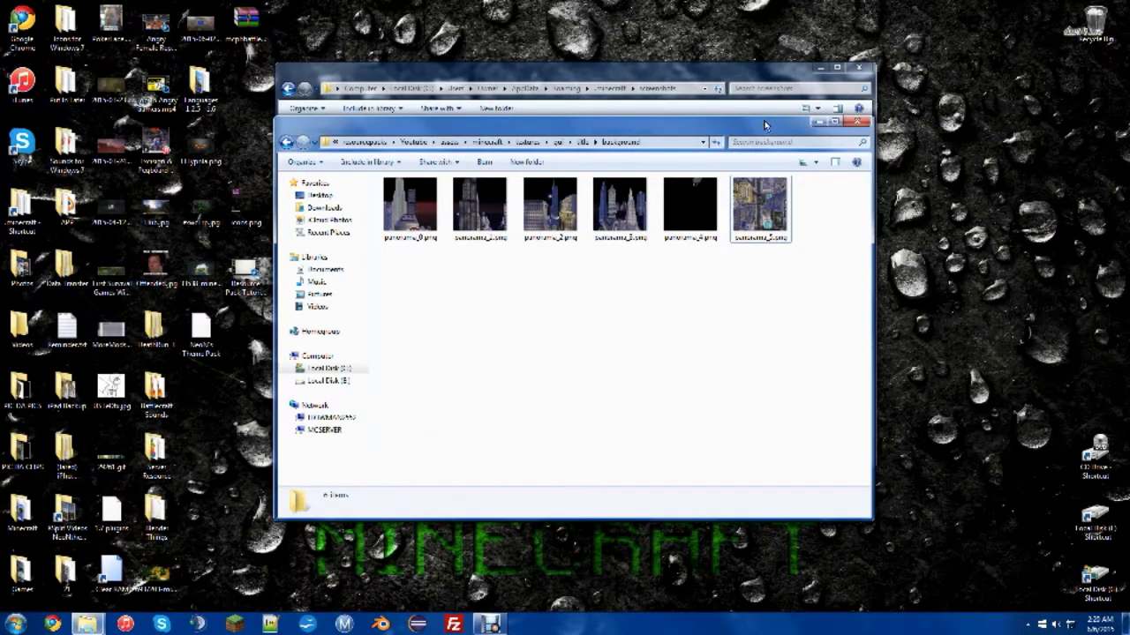
{"action": "left_click", "coordinate": [821, 75]}
Close both Explorer windows and launch Minecraft 1.8.4 from the Launcher with the chosen profile.
{"action": "left_click", "coordinate": [868, 76]}
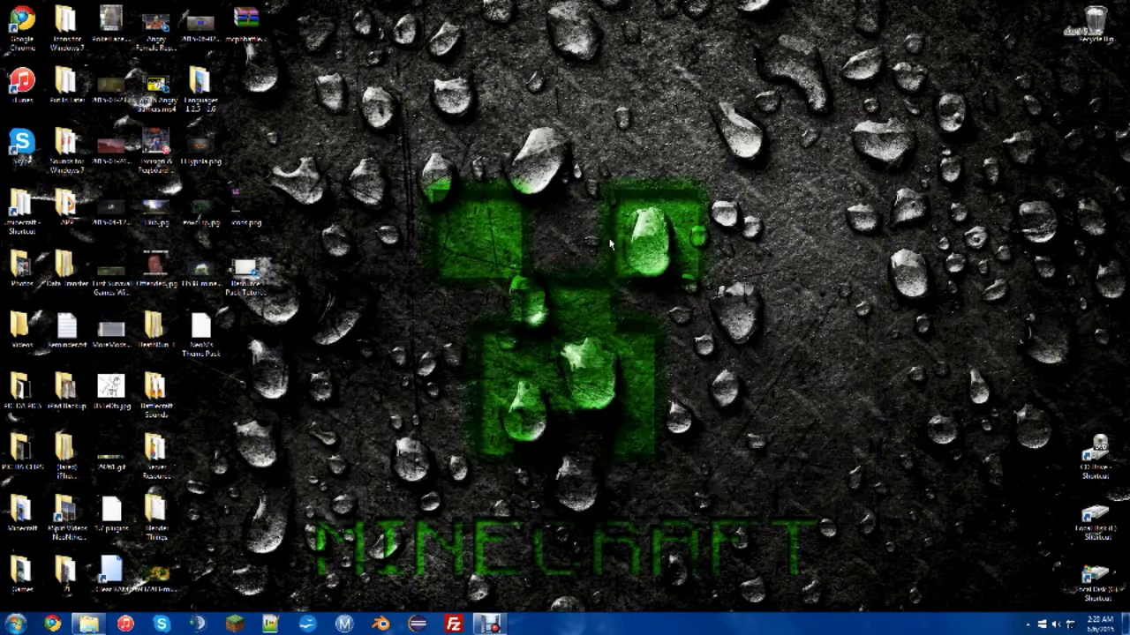
{"action": "left_click", "coordinate": [858, 120]}
{"action": "left_click", "coordinate": [234, 624]}
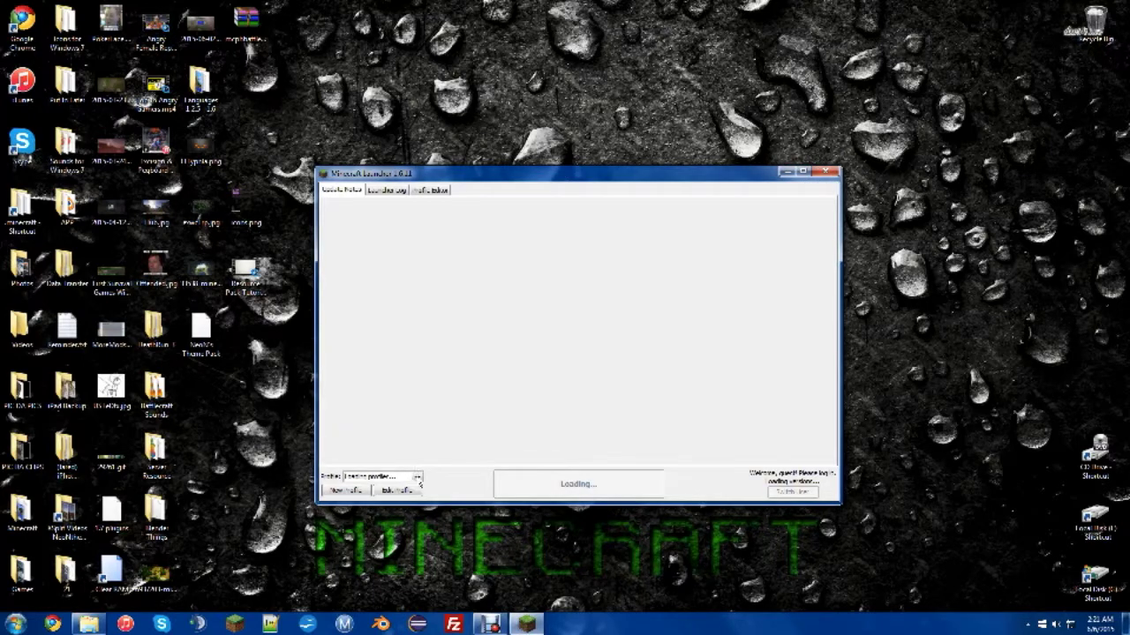
{"action": "left_click", "coordinate": [416, 477]}
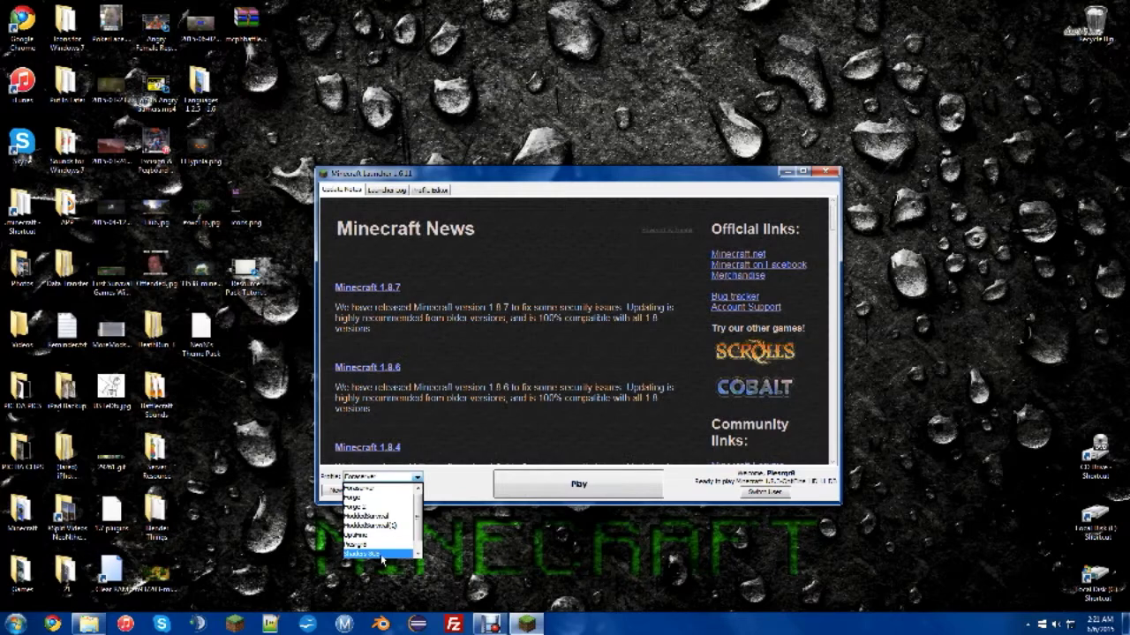
{"action": "left_click", "coordinate": [383, 538]}
{"action": "left_click", "coordinate": [597, 490]}
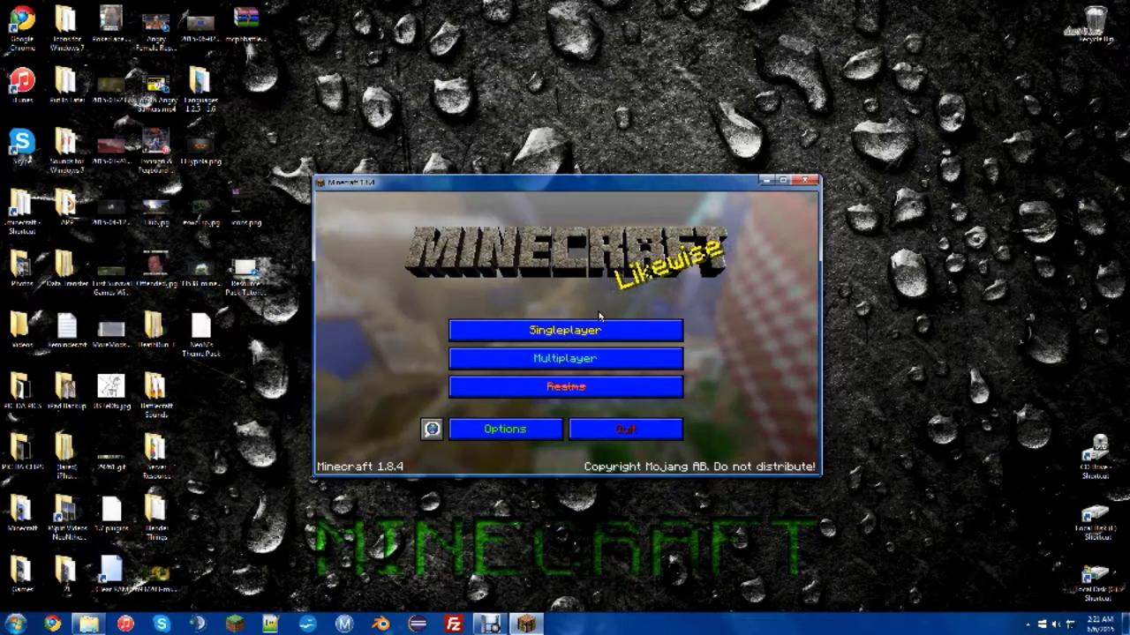
In Options > Resource Packs, deactivate NeoN's Resource Pack, activate Youtube, and confirm.
{"action": "left_click_drag", "start_coordinate": [566, 181], "coordinate": [587, 6]}
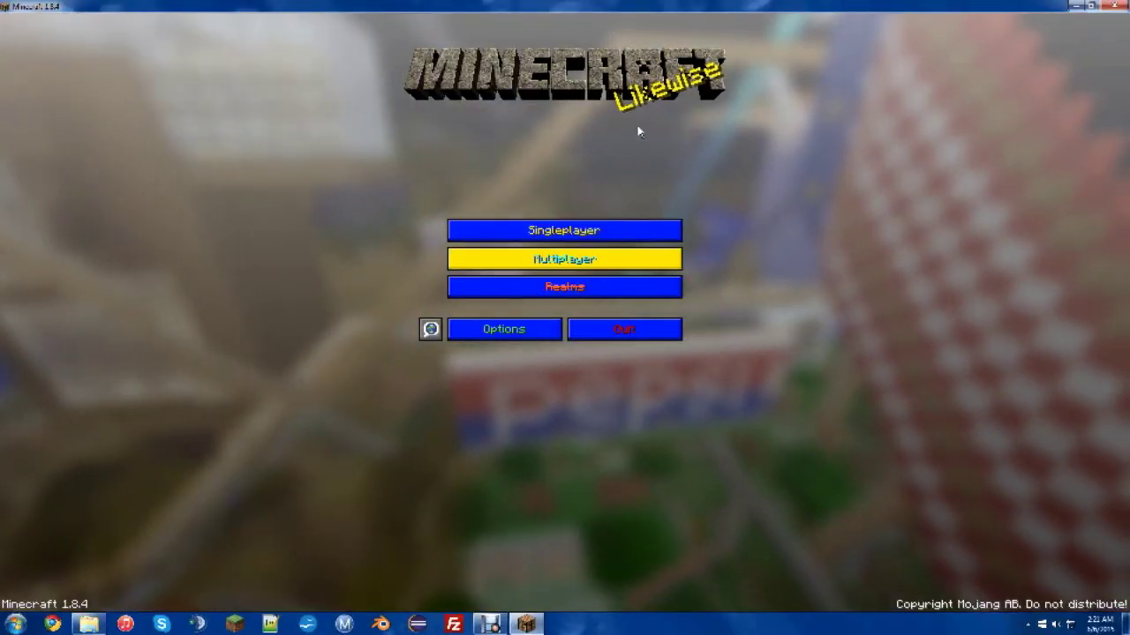
{"action": "left_click", "coordinate": [481, 334]}
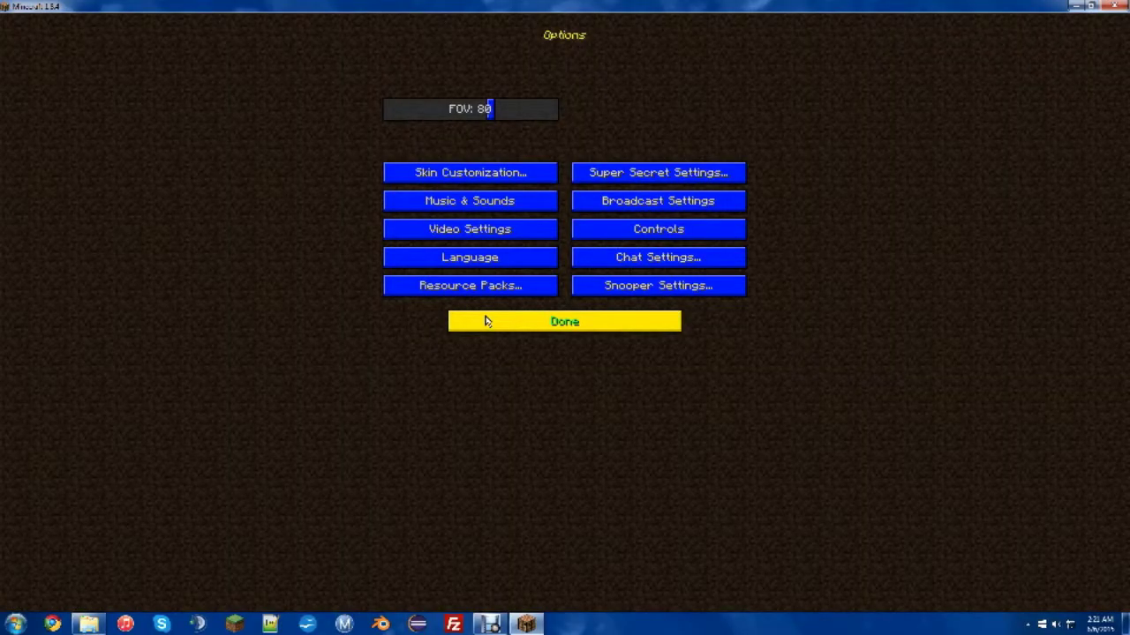
{"action": "left_click", "coordinate": [493, 280]}
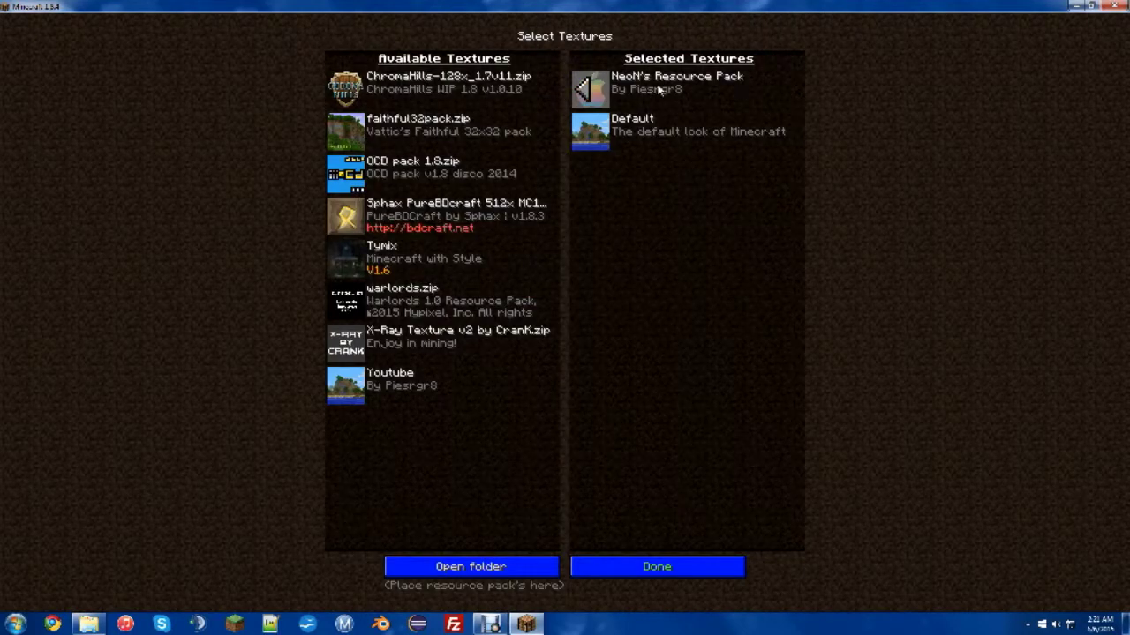
{"action": "left_click", "coordinate": [585, 91]}
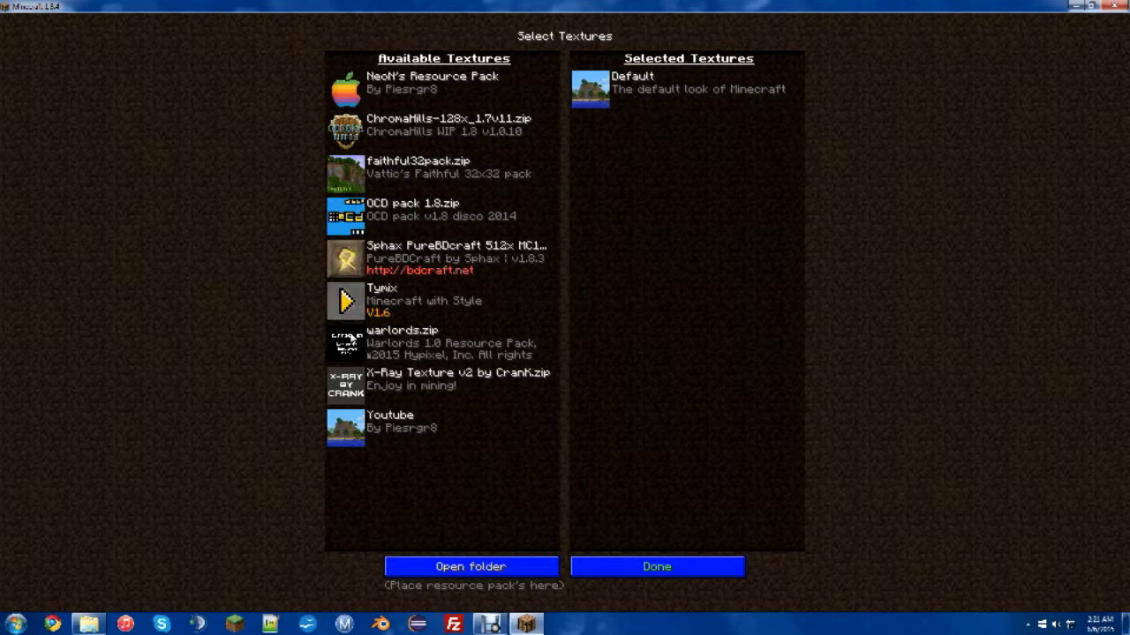
{"action": "left_click", "coordinate": [350, 427]}
{"action": "left_click", "coordinate": [655, 567]}
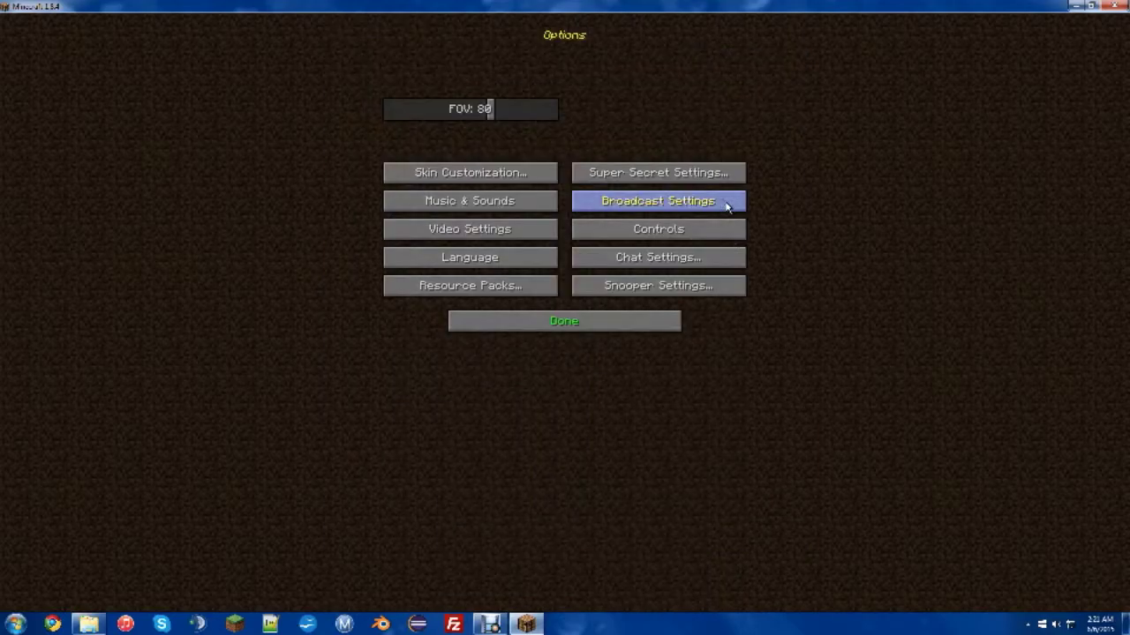
Return from Options to the city-panorama title screen and open the multiplayer server list.
{"action": "left_click", "coordinate": [675, 319]}
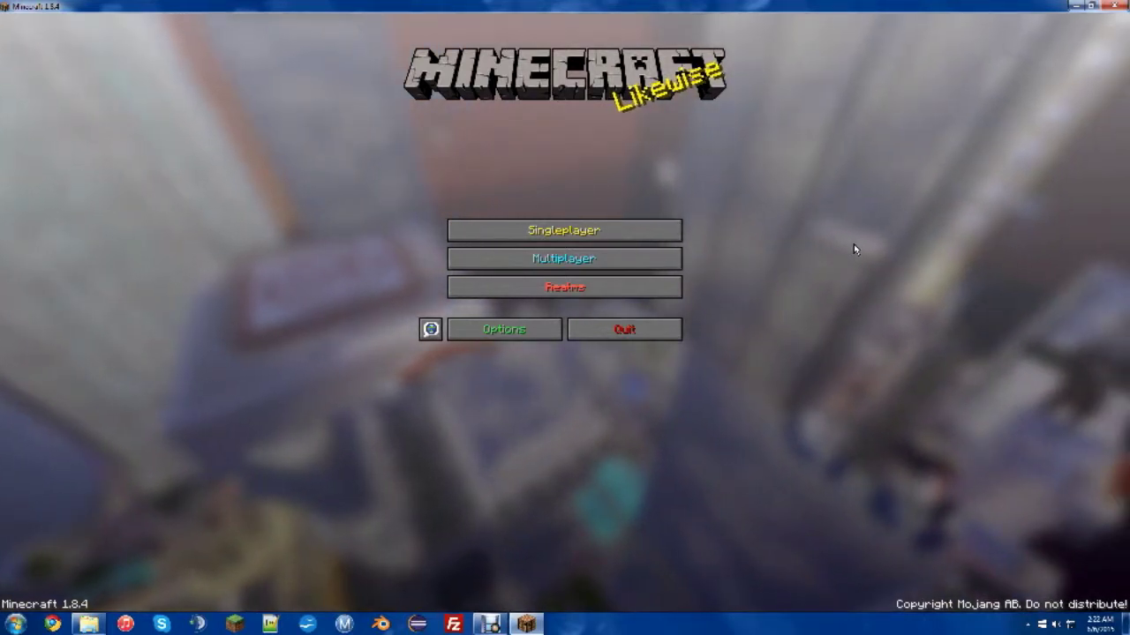
{"action": "left_click", "coordinate": [570, 259]}
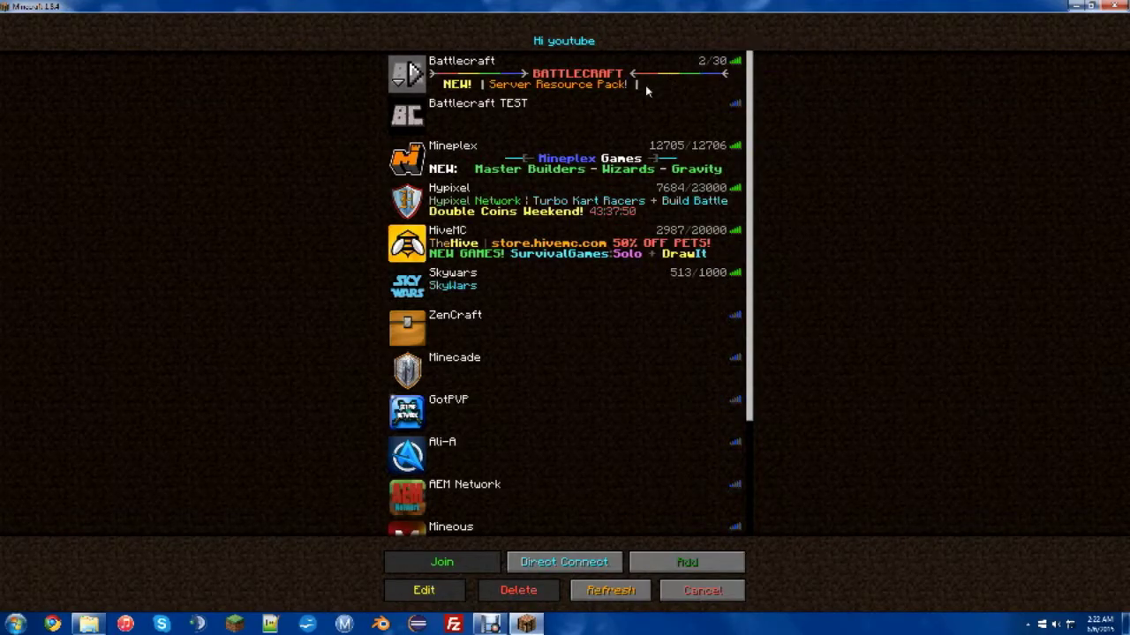
Browse the Battlecraft, Mineplex, Hypixel and HiveMC servers, return to title, and minimize the game.
{"action": "left_click", "coordinate": [645, 85]}
{"action": "left_click", "coordinate": [648, 159]}
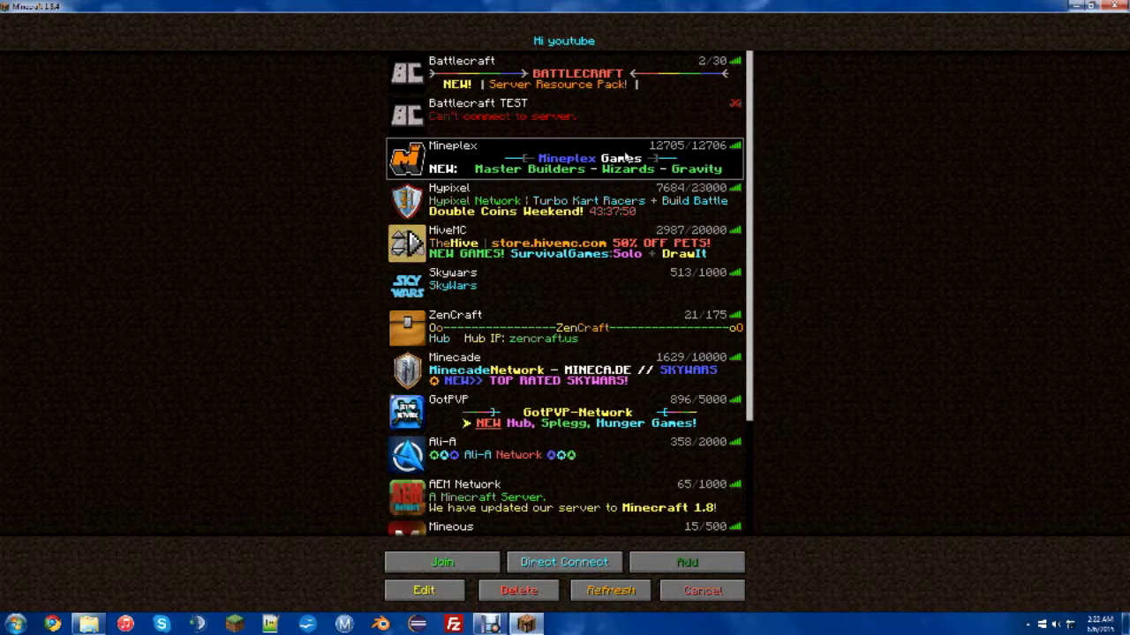
{"action": "left_click", "coordinate": [697, 589]}
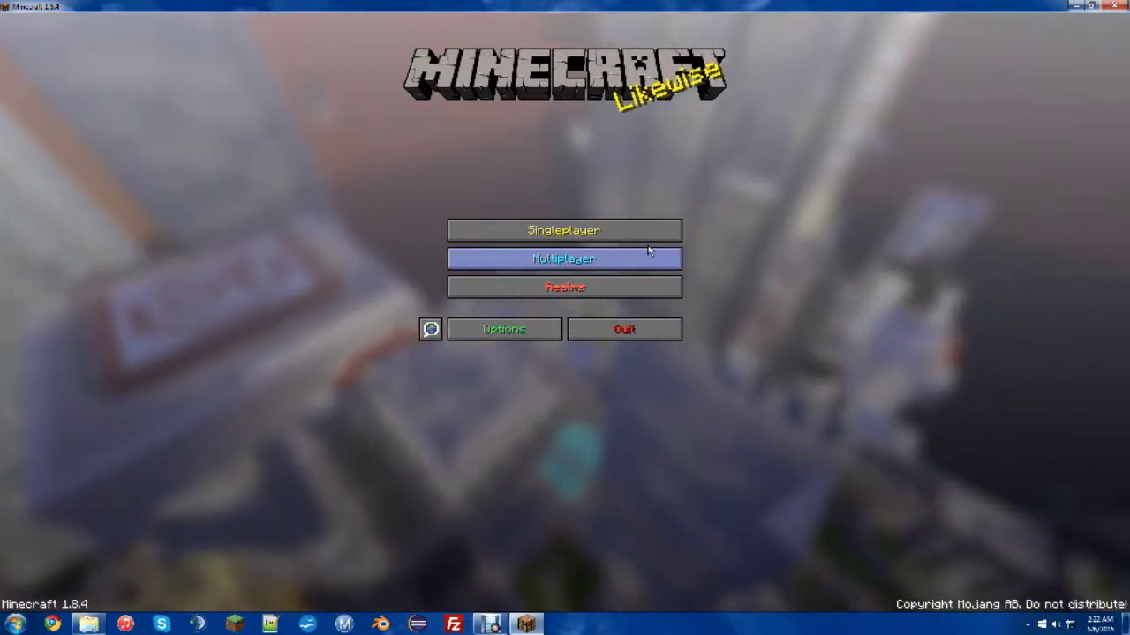
{"action": "left_click", "coordinate": [636, 261]}
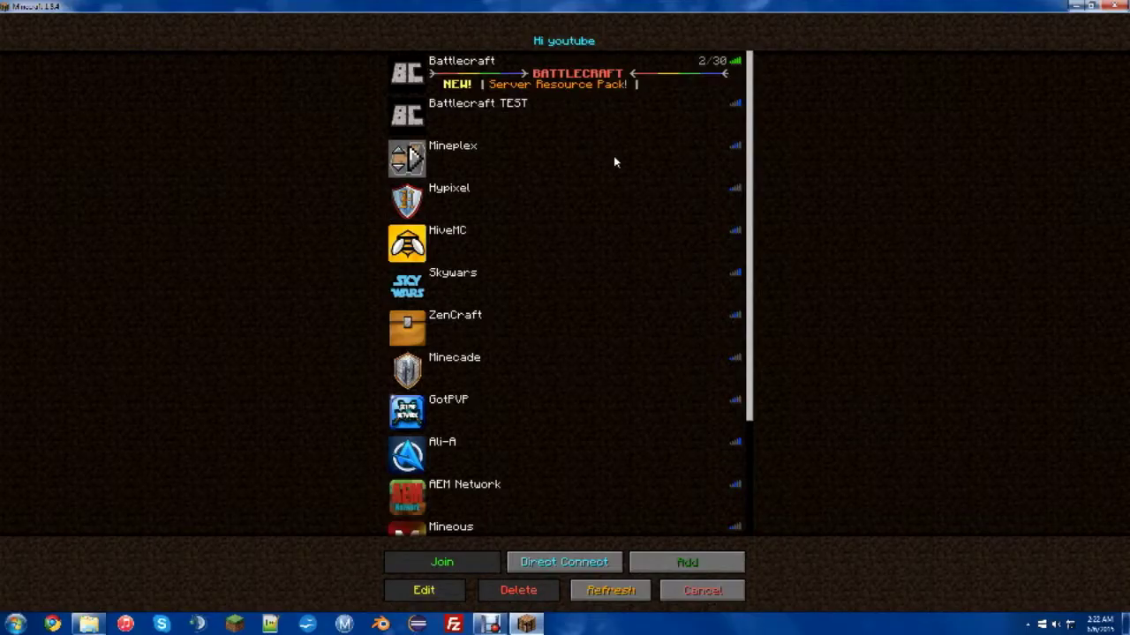
{"action": "left_click", "coordinate": [595, 170]}
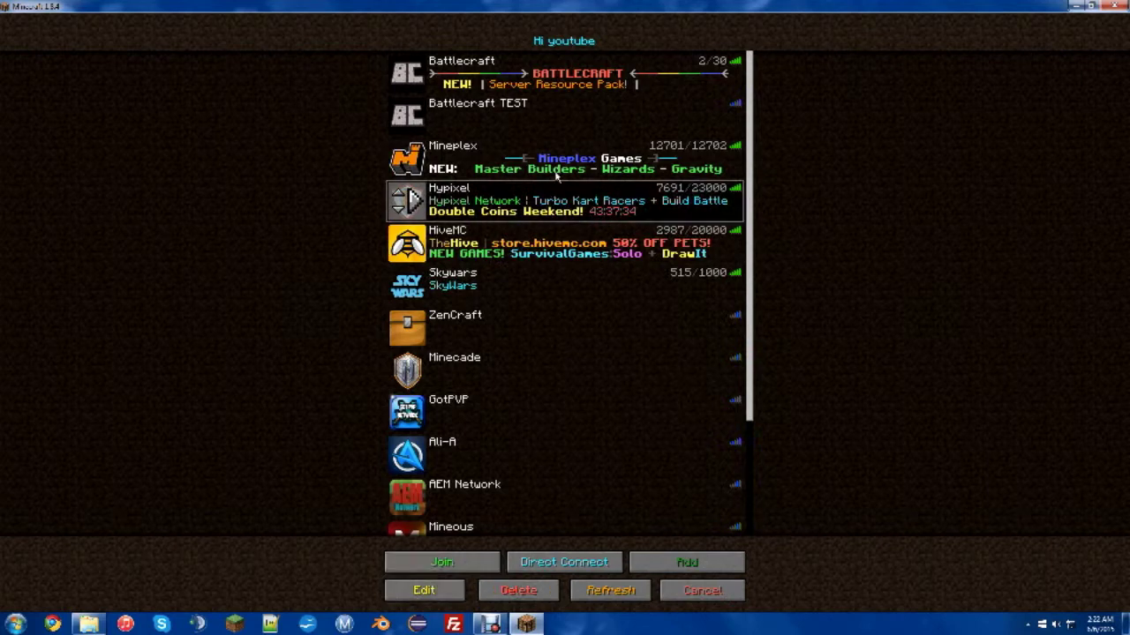
{"action": "left_click", "coordinate": [578, 214]}
{"action": "left_click", "coordinate": [592, 261]}
{"action": "left_click", "coordinate": [603, 196]}
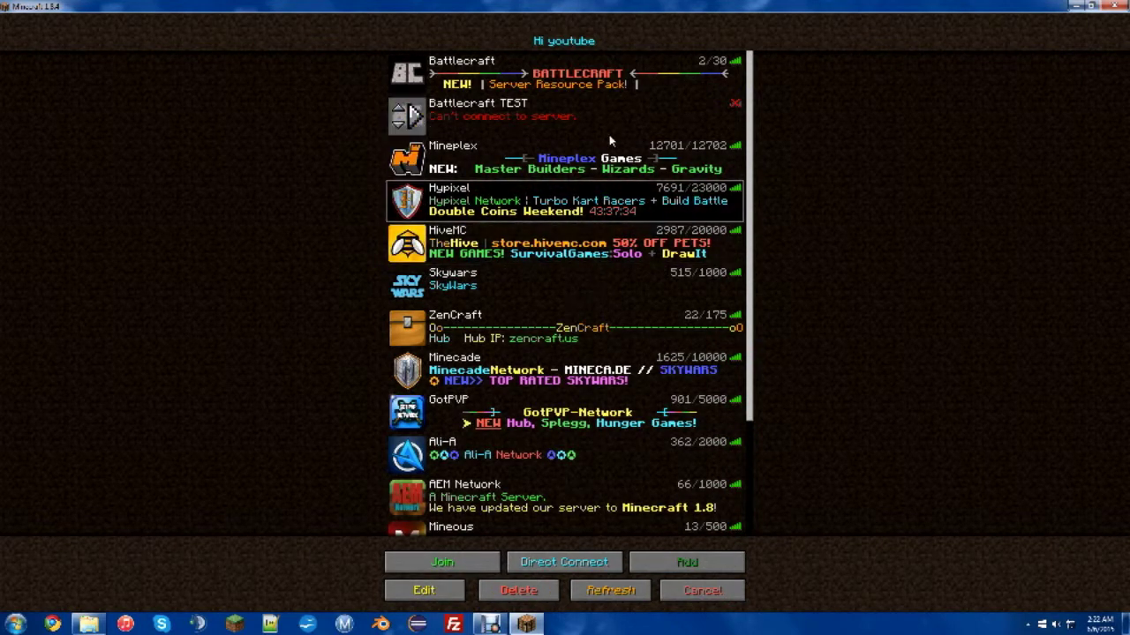
{"action": "left_click", "coordinate": [608, 131]}
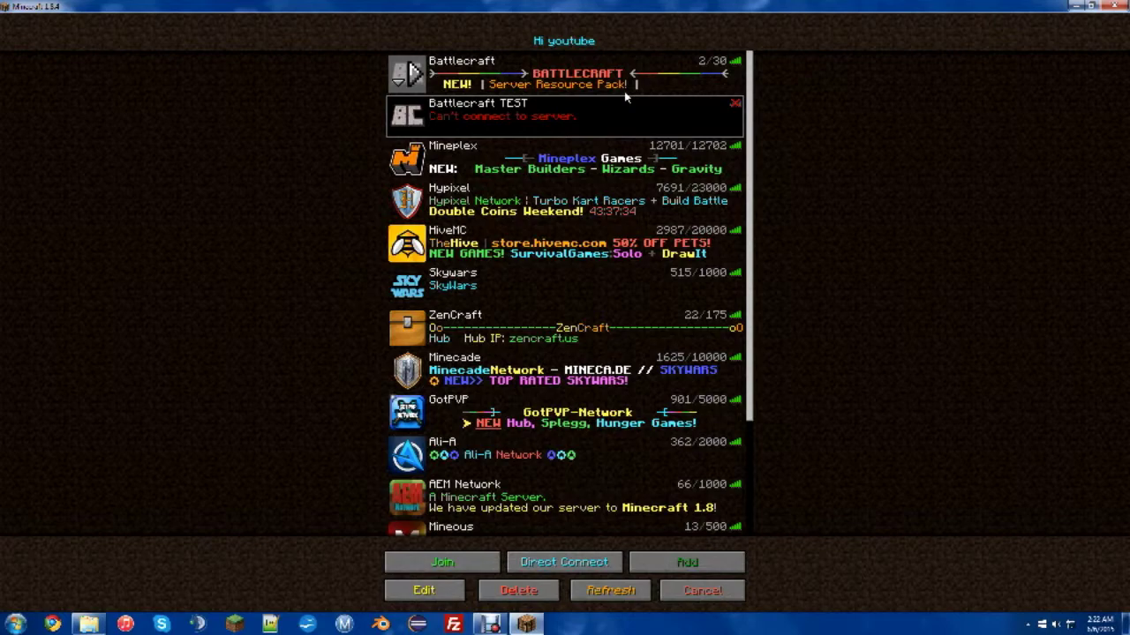
{"action": "left_click", "coordinate": [737, 593]}
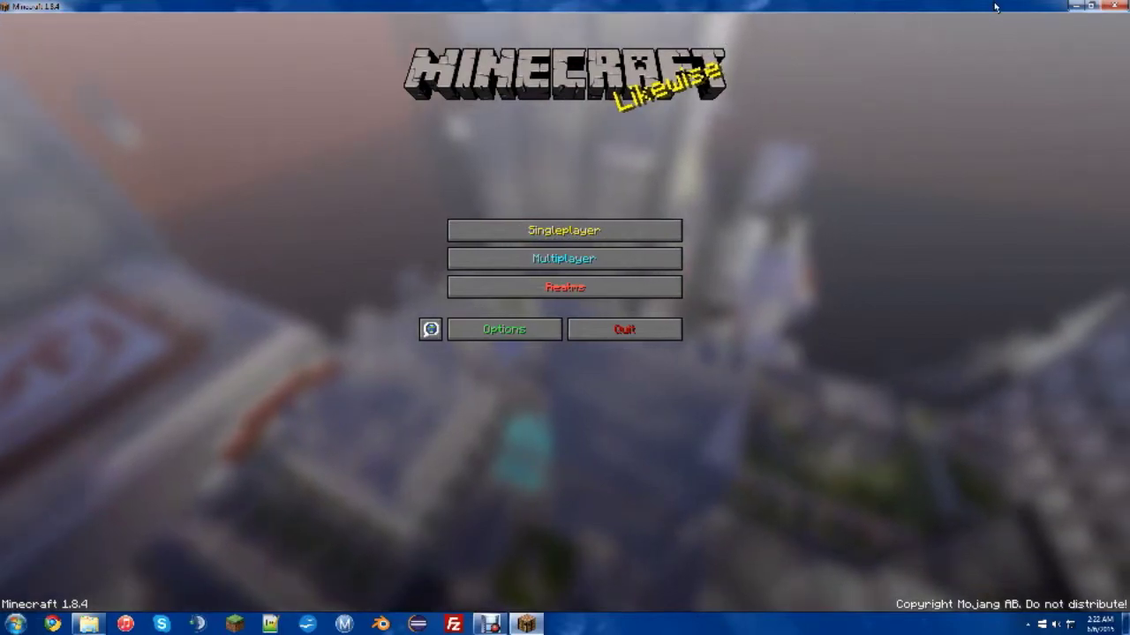
{"action": "left_click", "coordinate": [1076, 6]}
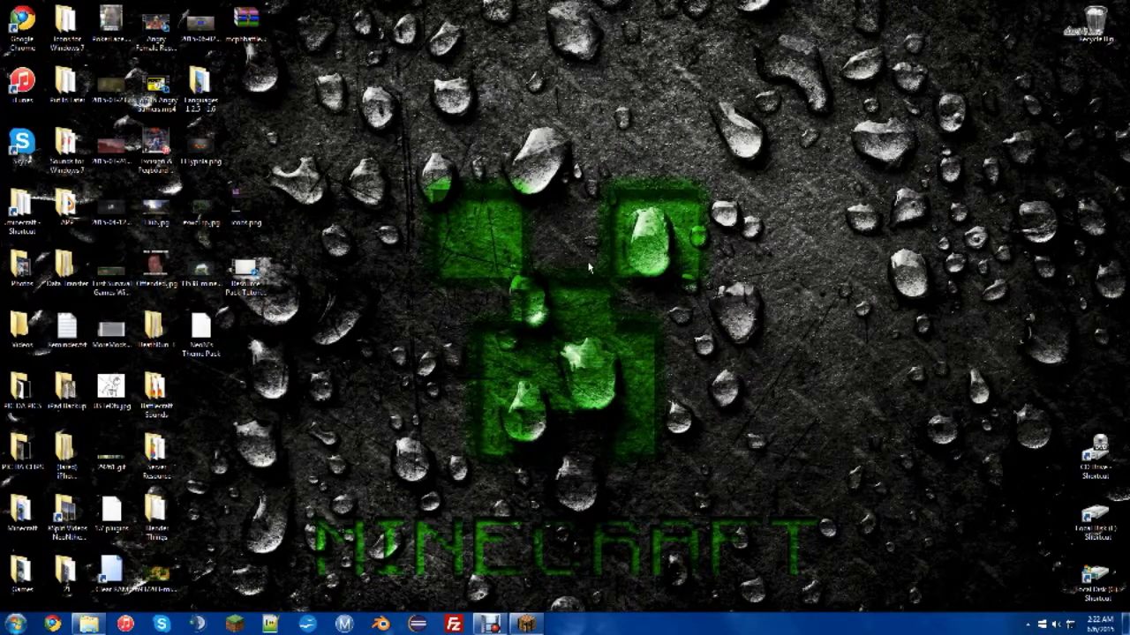